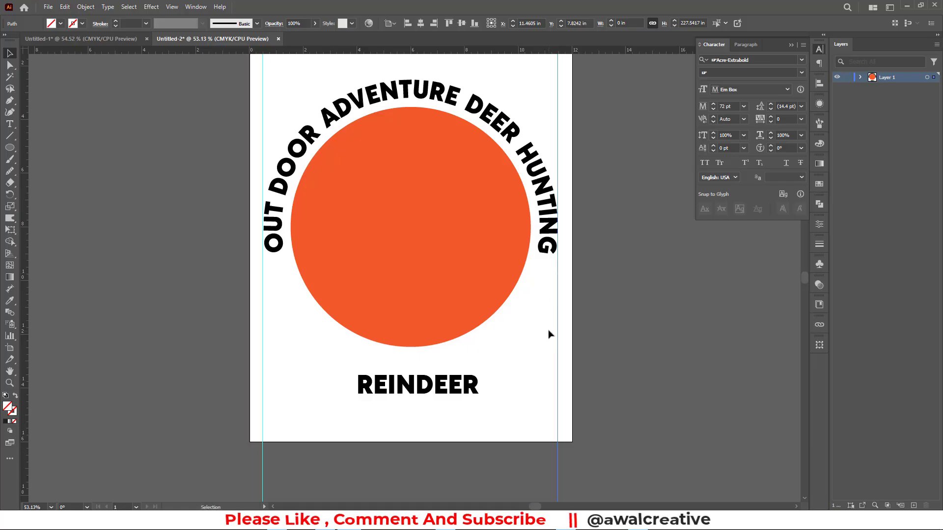
Enlarge the REINDEER text below the circle to about 178 pt so it spans the two vertical guides.
{"action": "scroll", "coordinate": [462, 340], "scroll_direction": "up", "scroll_amount": 3}
{"action": "left_click_drag", "start_coordinate": [217, 120], "coordinate": [658, 112]}
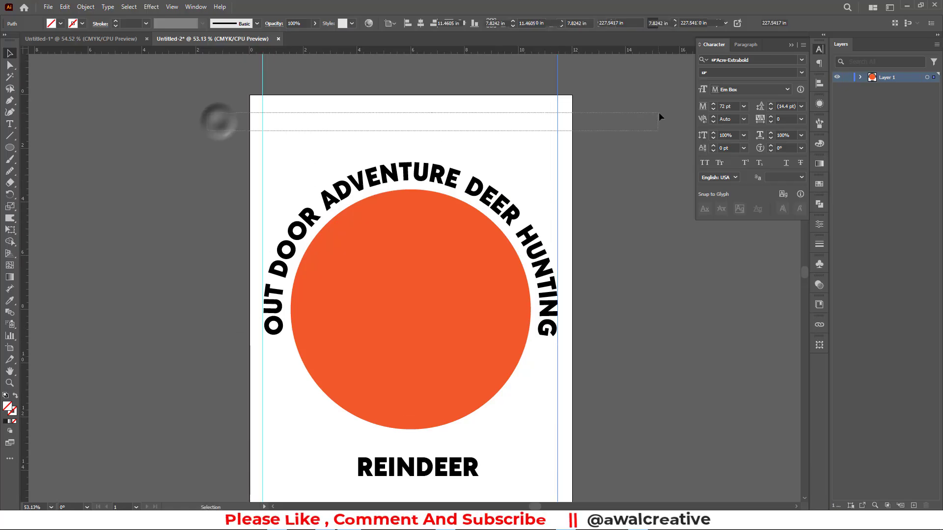
{"action": "left_click", "coordinate": [658, 112]}
{"action": "scroll", "coordinate": [568, 225], "scroll_direction": "down", "scroll_amount": 3}
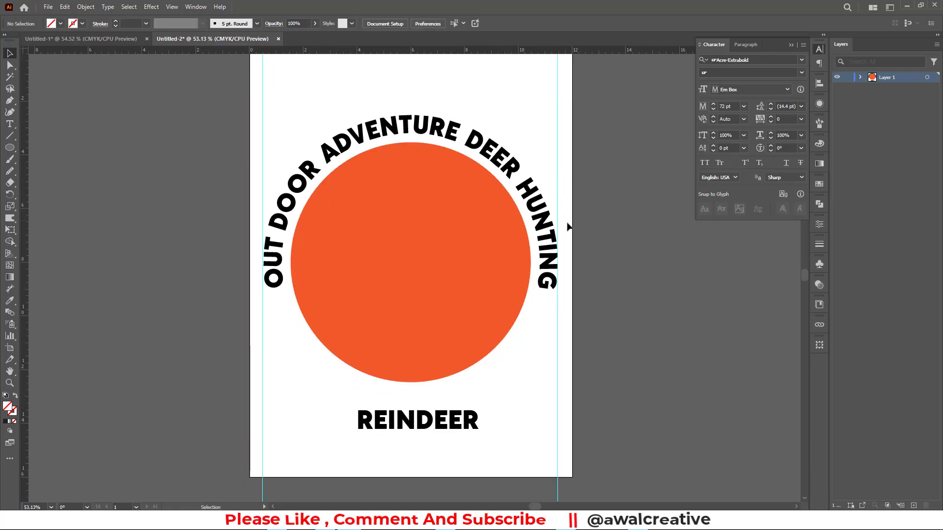
{"action": "left_click", "coordinate": [409, 392]}
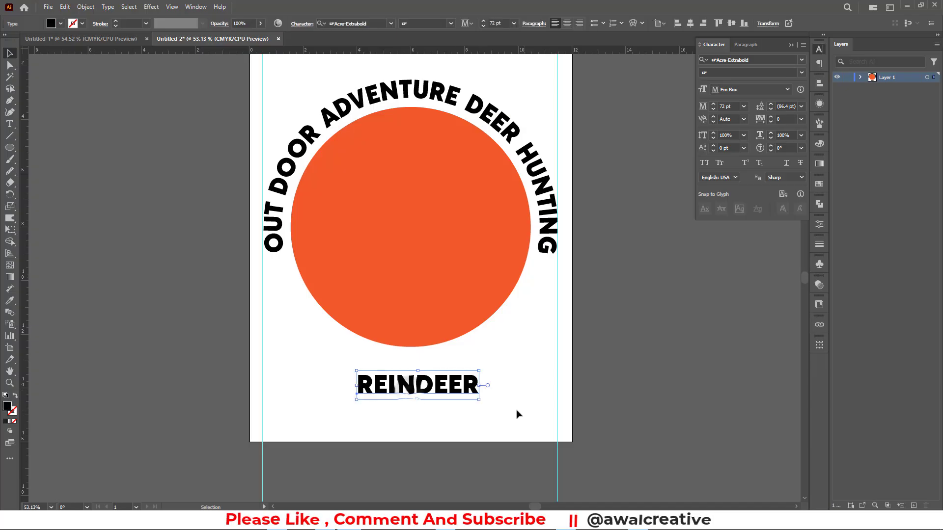
{"action": "double_click", "coordinate": [488, 388]}
{"action": "left_click_drag", "start_coordinate": [496, 386], "coordinate": [560, 386]}
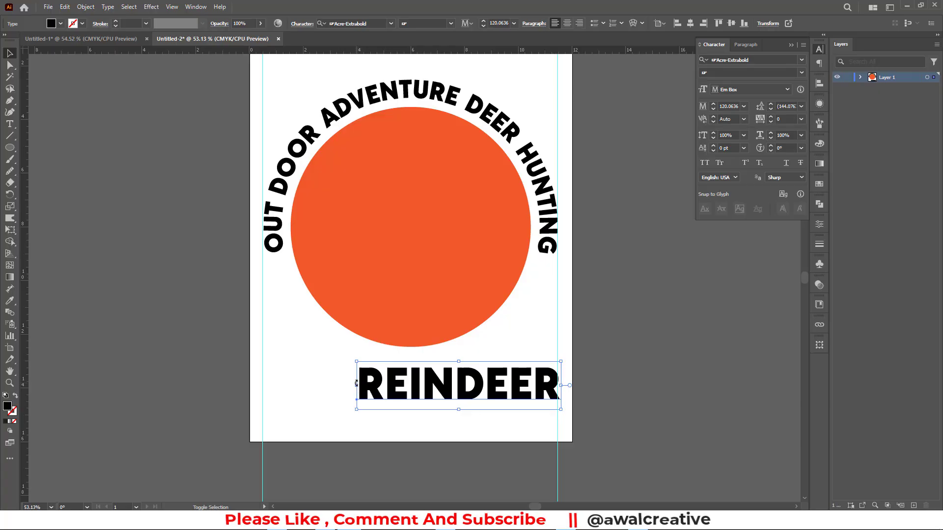
{"action": "left_click_drag", "start_coordinate": [356, 384], "coordinate": [259, 414]}
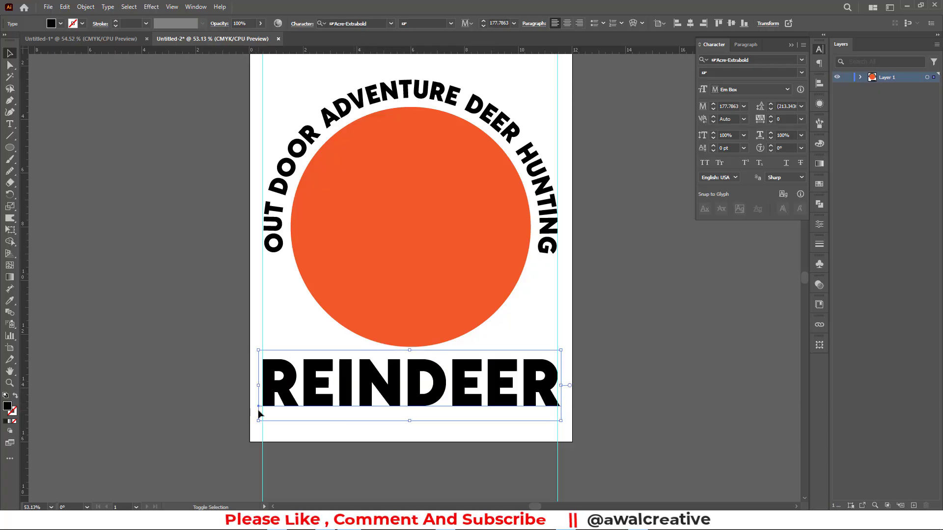
Change the REINDEER font to Bourgeois Slab Heavy Condensed and scale it to about 261 pt to fit between the guides.
{"action": "left_click", "coordinate": [804, 58]}
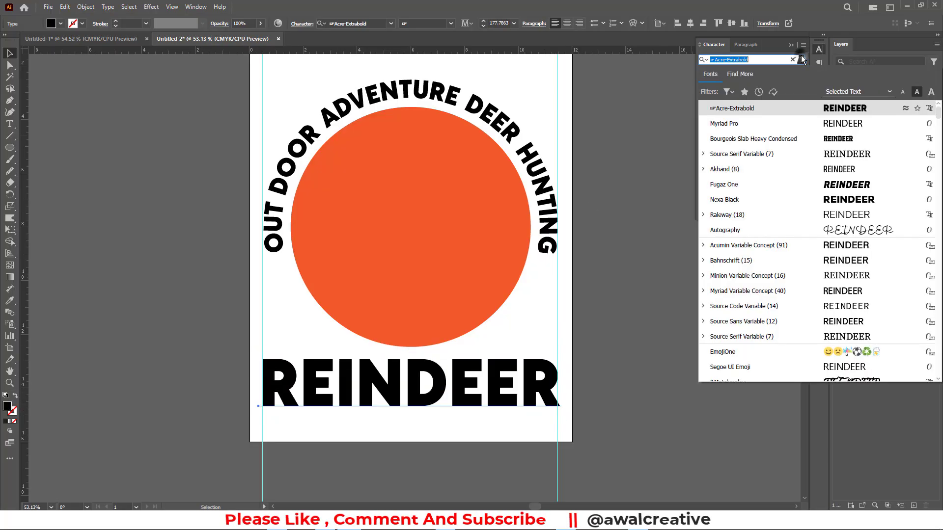
{"action": "left_click", "coordinate": [840, 145]}
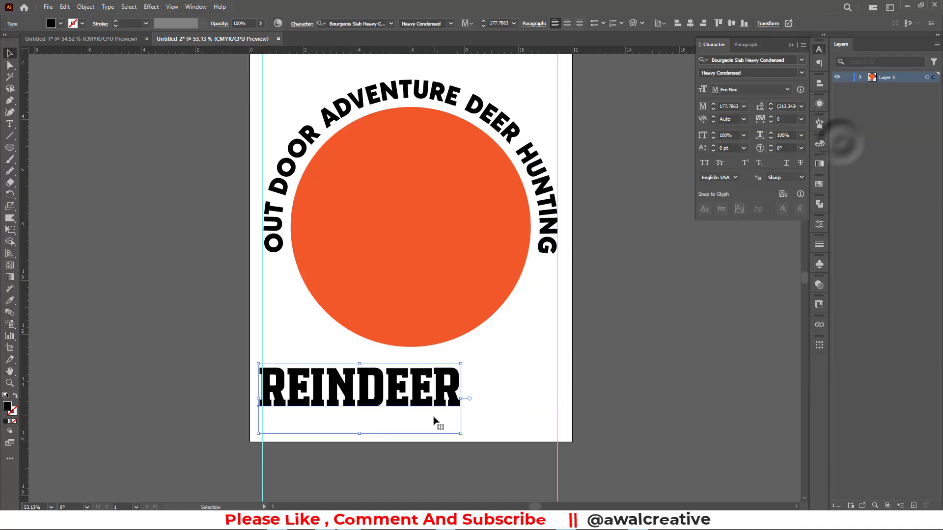
{"action": "left_click_drag", "start_coordinate": [461, 400], "coordinate": [563, 396]}
{"action": "left_click", "coordinate": [560, 399]}
{"action": "left_click", "coordinate": [559, 400]}
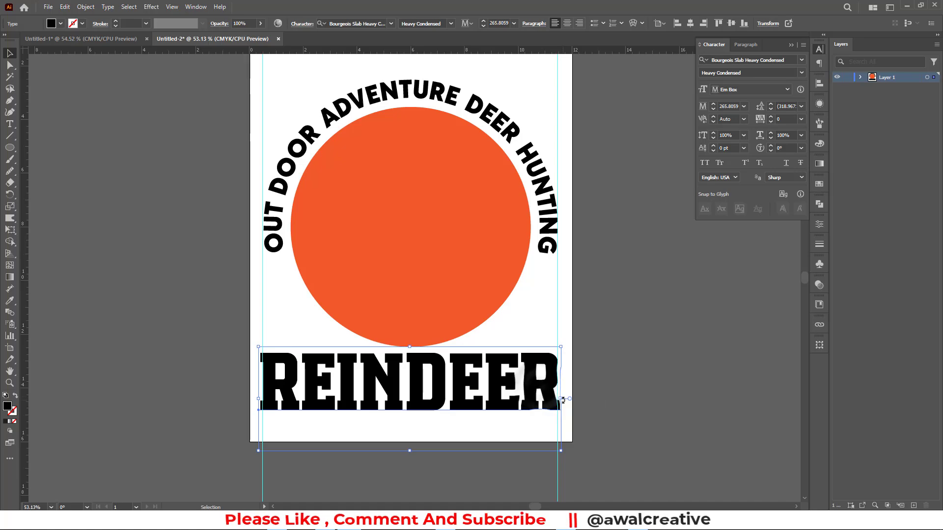
{"action": "left_click_drag", "start_coordinate": [561, 399], "coordinate": [558, 399]}
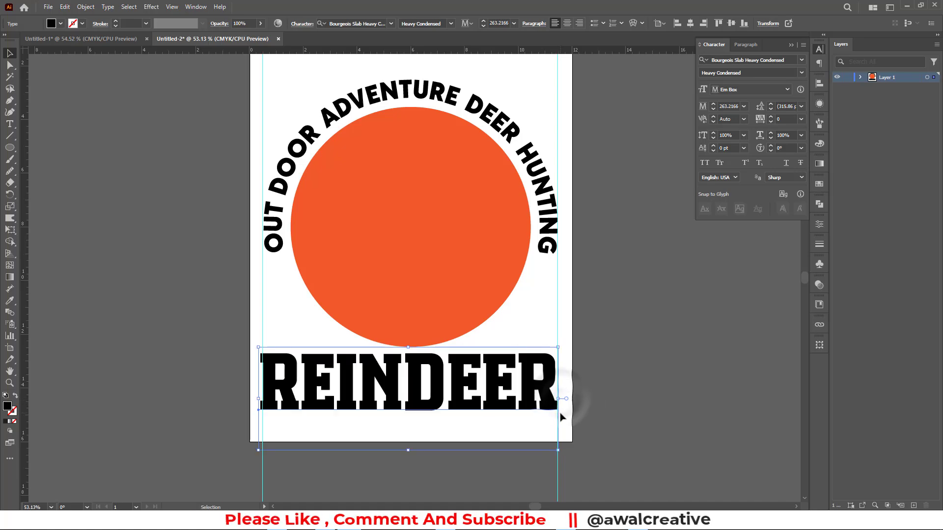
{"action": "mouse_move", "coordinate": [260, 398]}
{"action": "left_mouse_down"}
{"action": "mouse_move", "coordinate": [236, 393]}
{"action": "mouse_move", "coordinate": [261, 398]}
{"action": "left_mouse_up"}
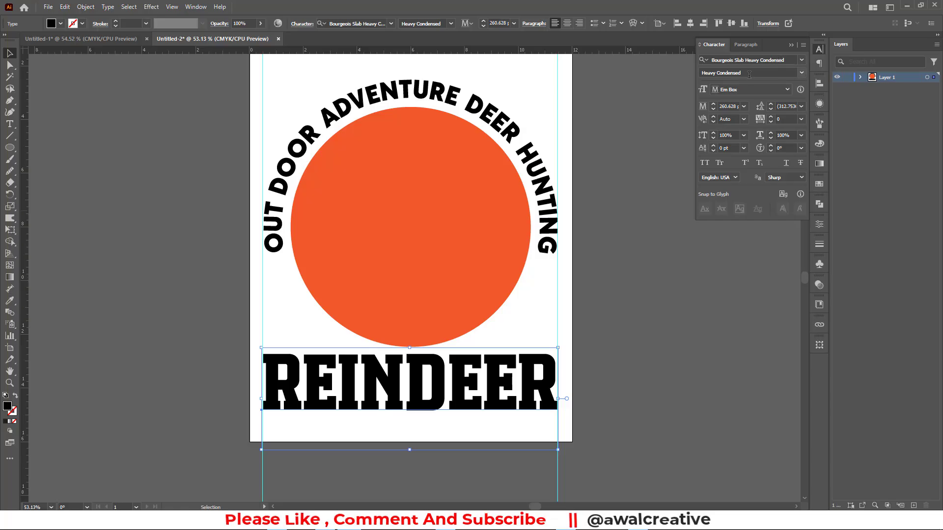
Move the REINDEER text down slightly to leave a gap below the orange circle.
{"action": "left_click", "coordinate": [776, 59]}
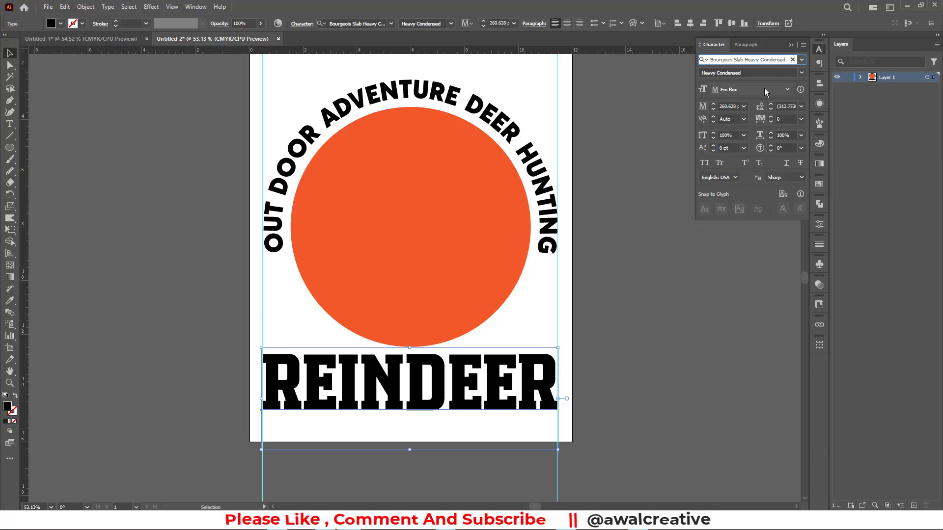
{"action": "left_click_drag", "start_coordinate": [416, 395], "coordinate": [417, 393]}
{"action": "left_click", "coordinate": [705, 346]}
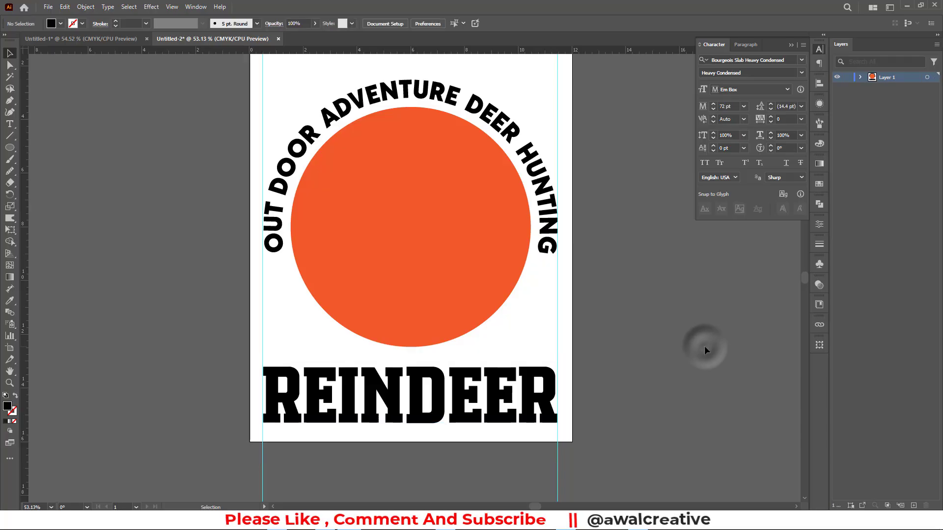
Switch to File Explorer and look through the Deer folder inside Dust-Noise-Overlay-Textures for the 0 (3).png image.
{"action": "left_click_drag", "start_coordinate": [480, 293], "coordinate": [530, 279]}
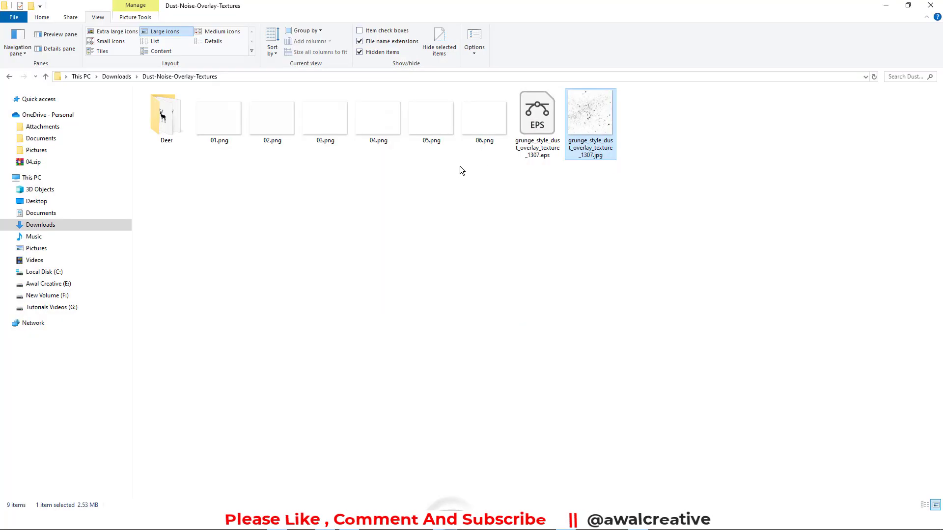
{"action": "double_click", "coordinate": [167, 113]}
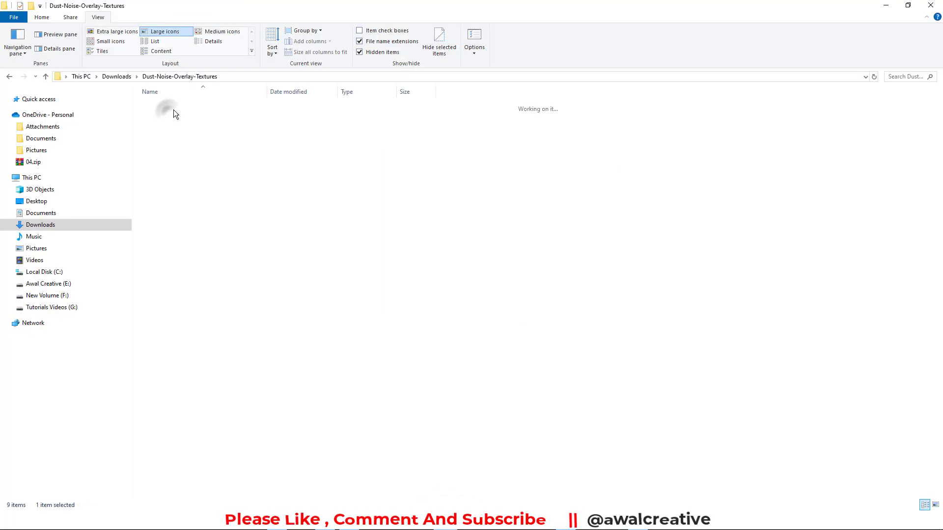
{"action": "left_click", "coordinate": [278, 120]}
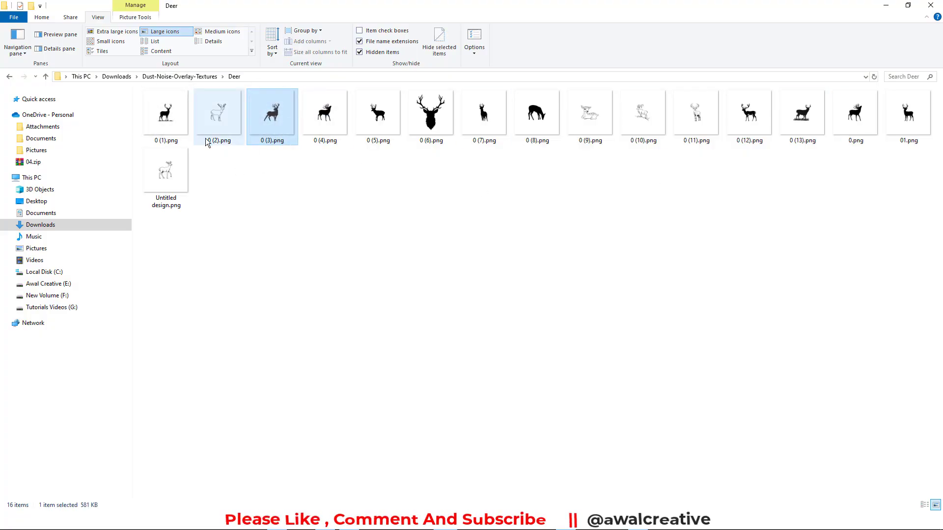
{"action": "left_click_drag", "start_coordinate": [274, 116], "coordinate": [287, 133]}
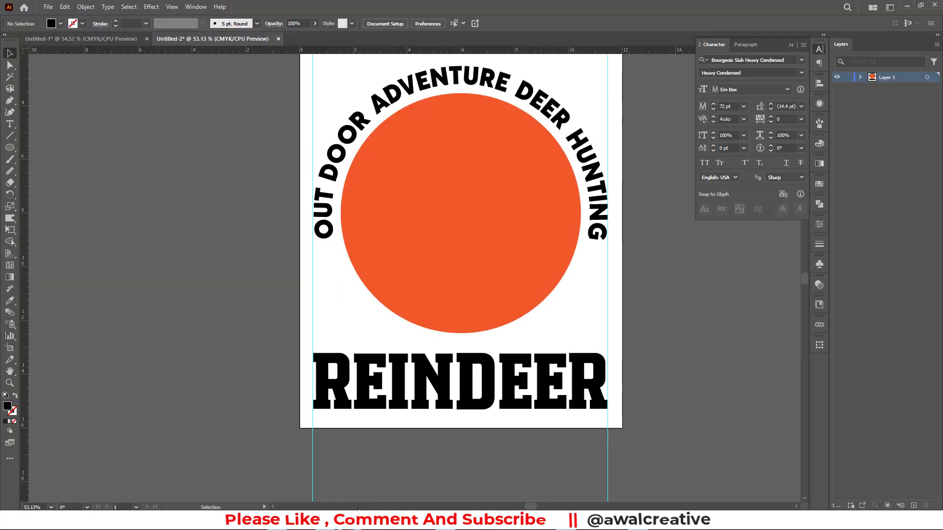
Place 0 (3).png from the Deer folder beside the artboard as a linked image about 3.7 in square.
{"action": "left_click", "coordinate": [48, 7]}
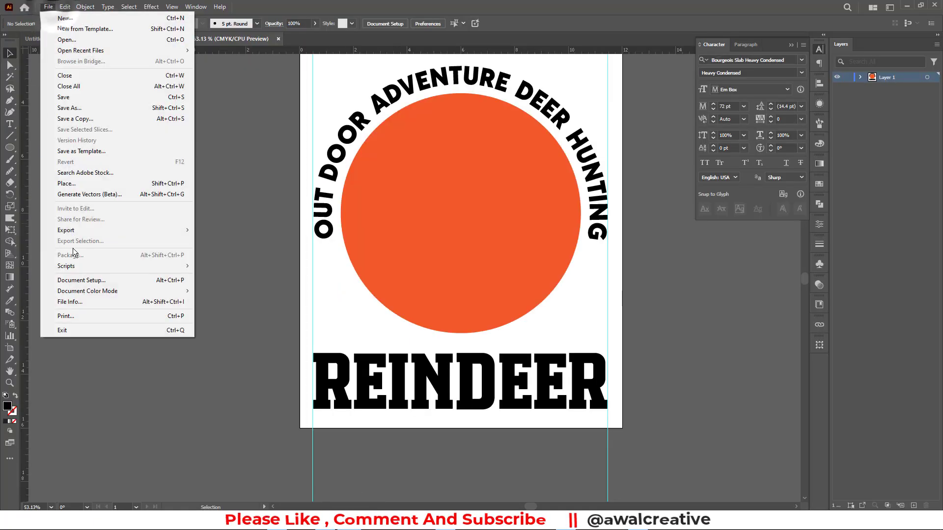
{"action": "left_click", "coordinate": [76, 185]}
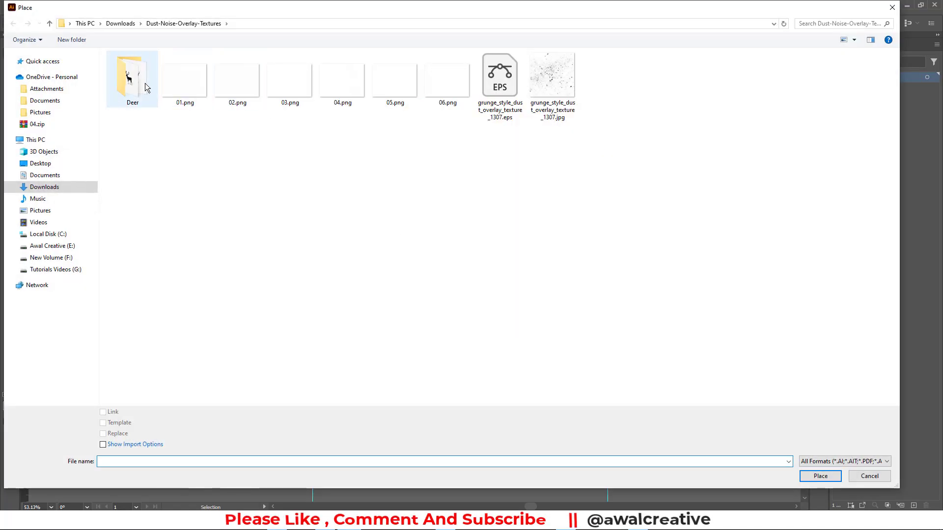
{"action": "left_click", "coordinate": [232, 78]}
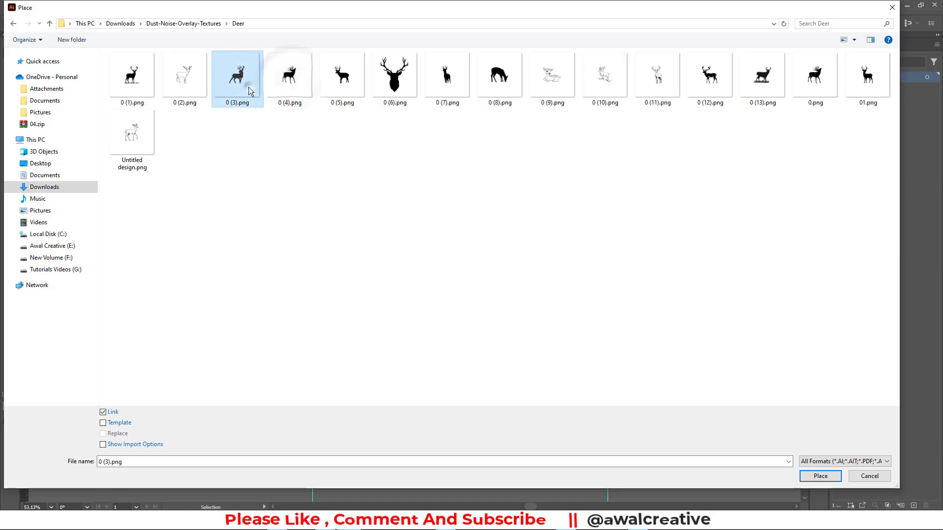
{"action": "double_click", "coordinate": [249, 83]}
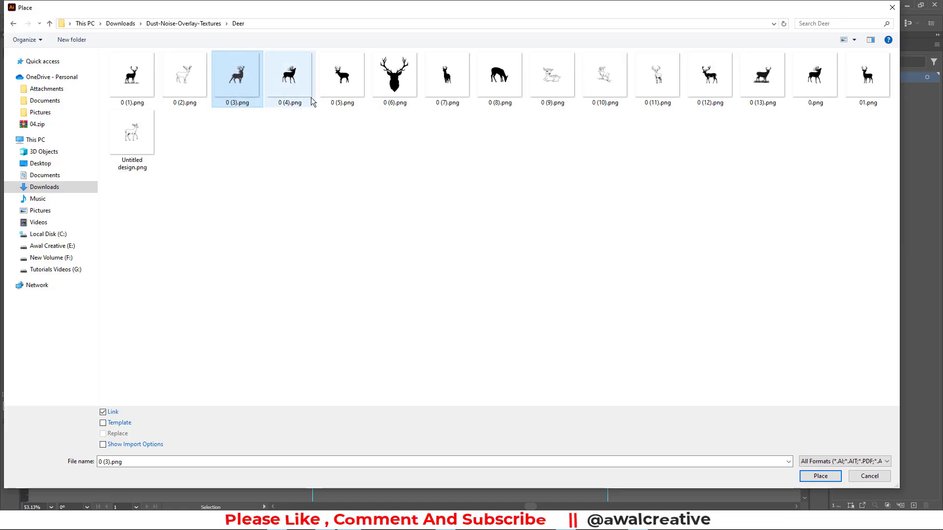
{"action": "left_click", "coordinate": [829, 477]}
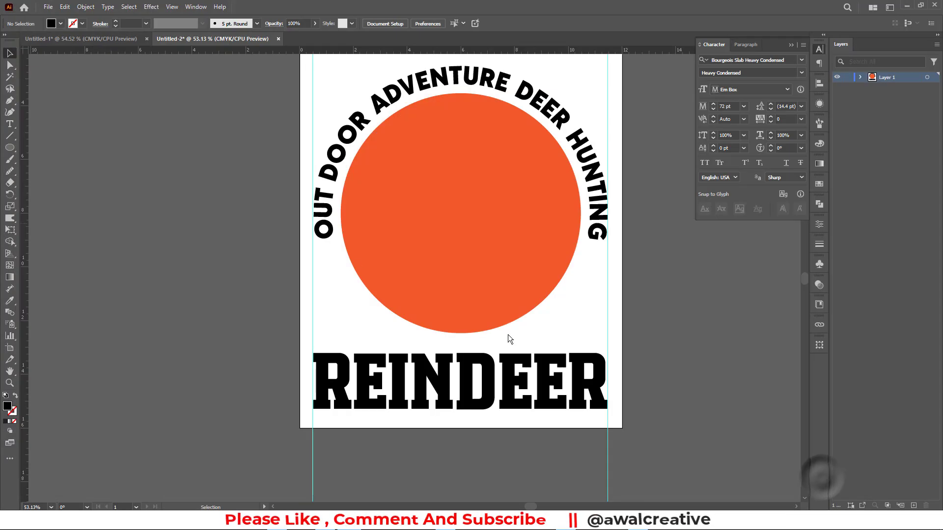
{"action": "left_click_drag", "start_coordinate": [93, 142], "coordinate": [193, 252]}
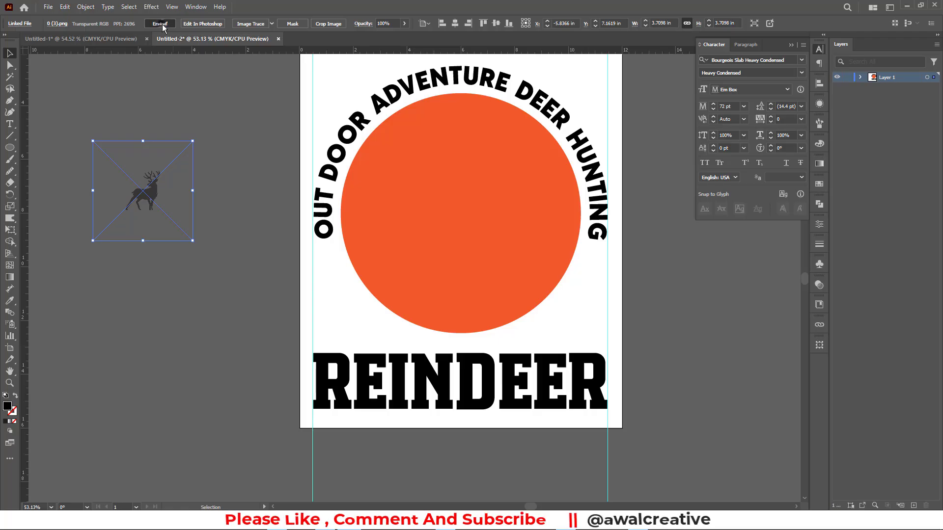
Embed the deer image, trace it with the Sketched Art preset and expand the tracing into vector shapes.
{"action": "left_click", "coordinate": [162, 24]}
{"action": "left_click", "coordinate": [273, 24]}
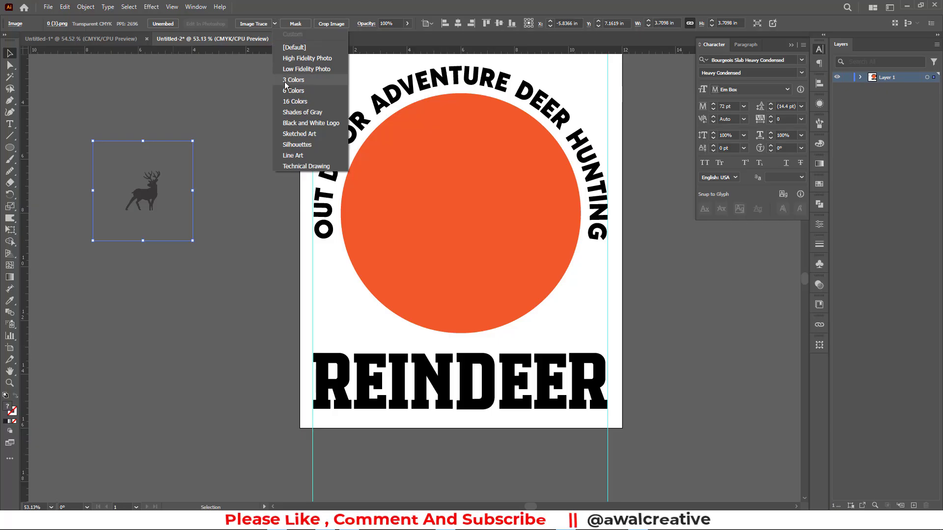
{"action": "left_click", "coordinate": [314, 134]}
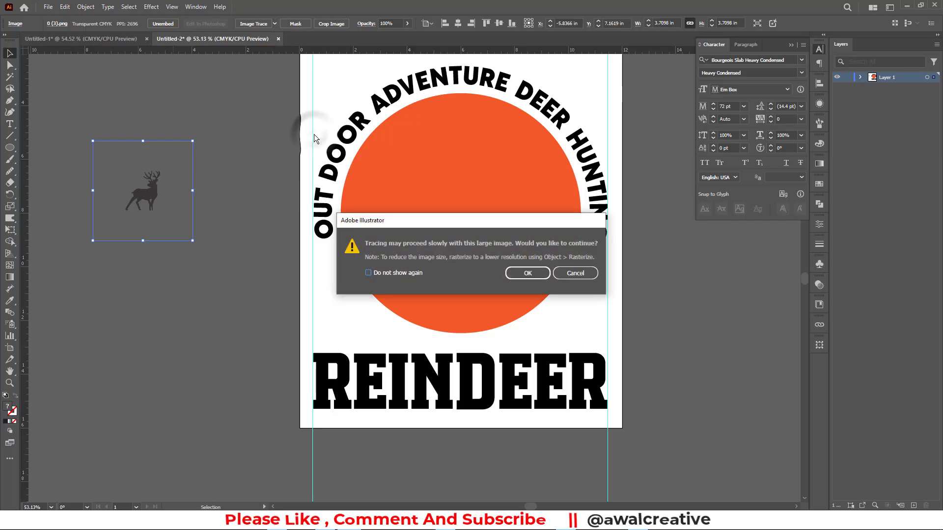
{"action": "left_click", "coordinate": [535, 273]}
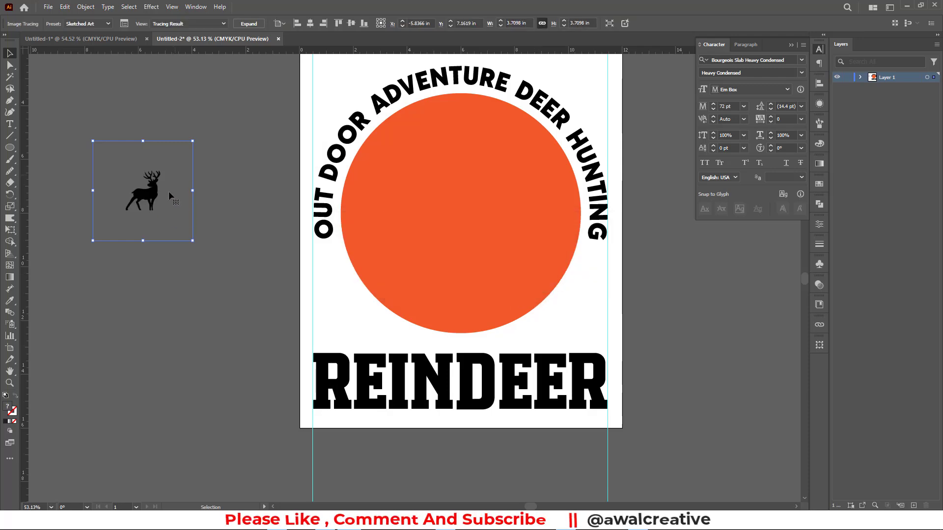
{"action": "left_click", "coordinate": [248, 24]}
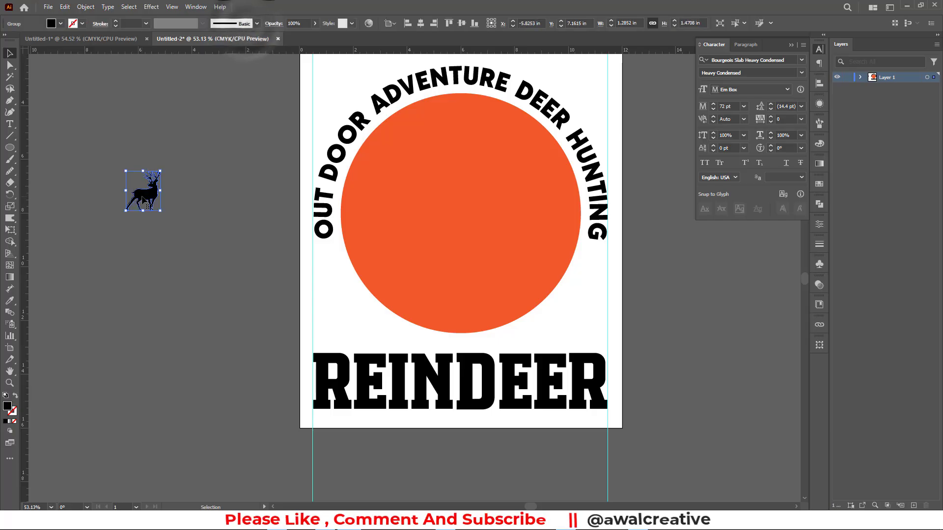
Move the traced deer onto the orange circle at about 4.6 × 5.3 in and reflect it across the vertical axis.
{"action": "mouse_move", "coordinate": [142, 199]}
{"action": "left_mouse_down"}
{"action": "mouse_move", "coordinate": [497, 270]}
{"action": "mouse_move", "coordinate": [453, 296]}
{"action": "mouse_move", "coordinate": [453, 164]}
{"action": "left_mouse_up"}
{"action": "left_click_drag", "start_coordinate": [492, 260], "coordinate": [488, 235]}
{"action": "right_click", "coordinate": [487, 235]}
{"action": "mouse_move", "coordinate": [557, 460]}
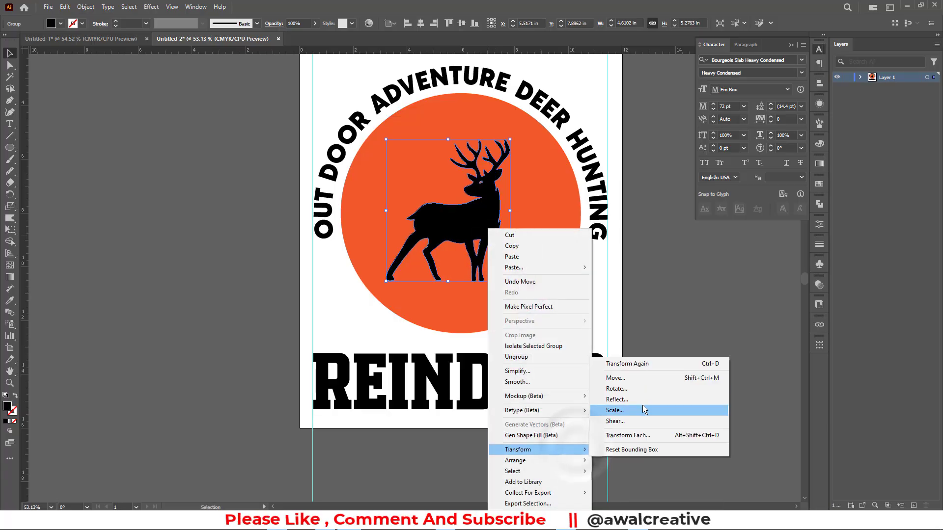
{"action": "left_click", "coordinate": [643, 399]}
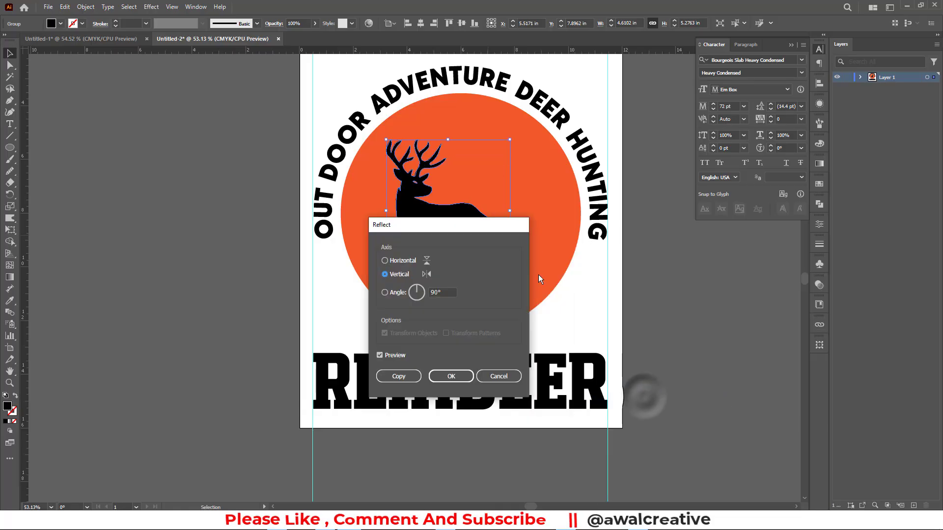
{"action": "left_click", "coordinate": [451, 376]}
Enlarge the reflected deer to about 5.4 × 6.2 in and reposition it near the middle of the circle.
{"action": "left_click_drag", "start_coordinate": [449, 197], "coordinate": [466, 219]}
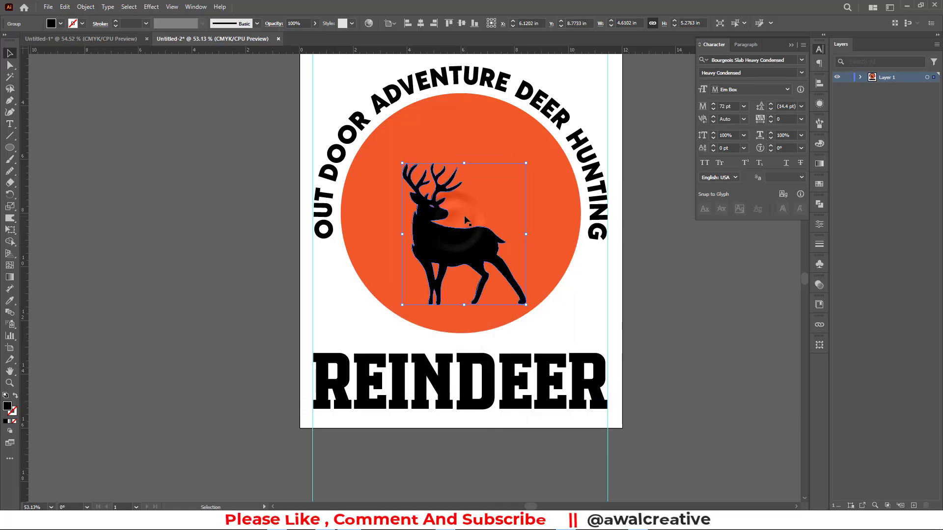
{"action": "left_click_drag", "start_coordinate": [463, 162], "coordinate": [464, 138]}
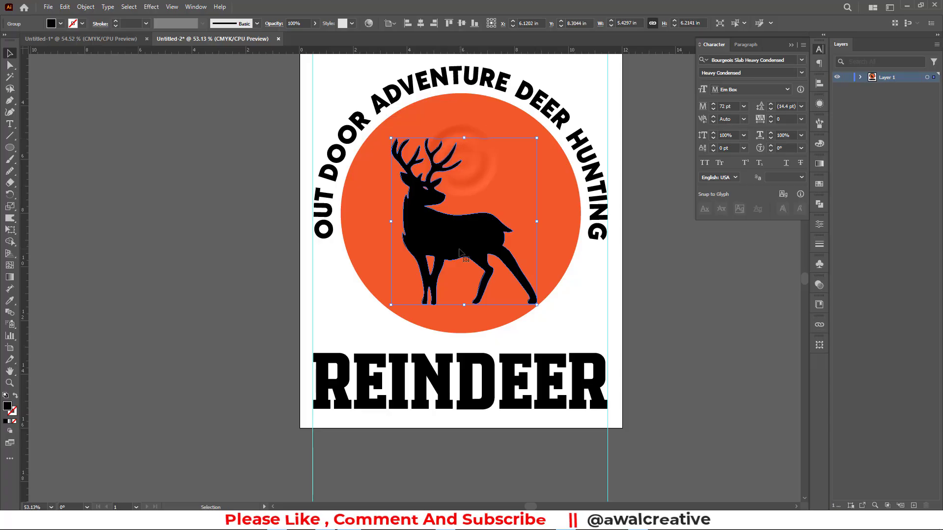
{"action": "left_click_drag", "start_coordinate": [459, 248], "coordinate": [456, 241]}
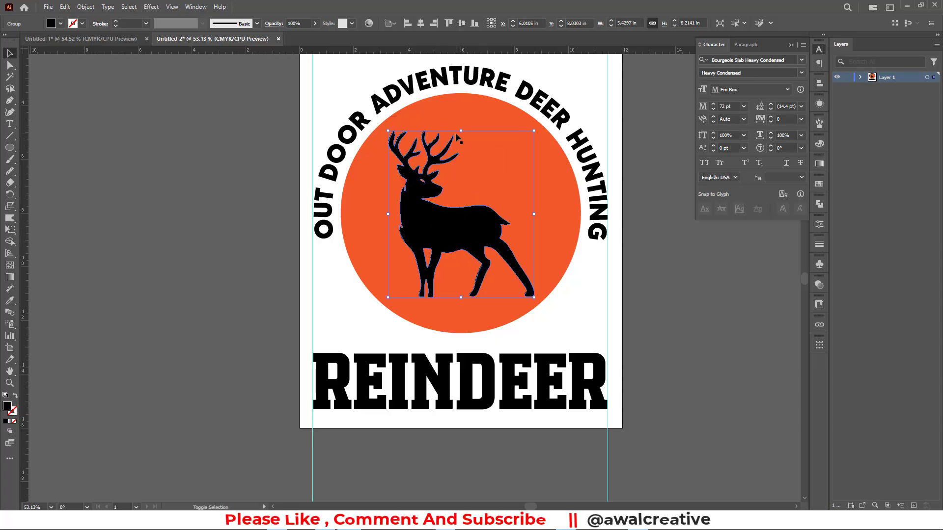
Try moving the orange circle and the deer down together.
{"action": "left_click", "coordinate": [463, 158]}
{"action": "left_click", "coordinate": [481, 242], "text": "shift"}
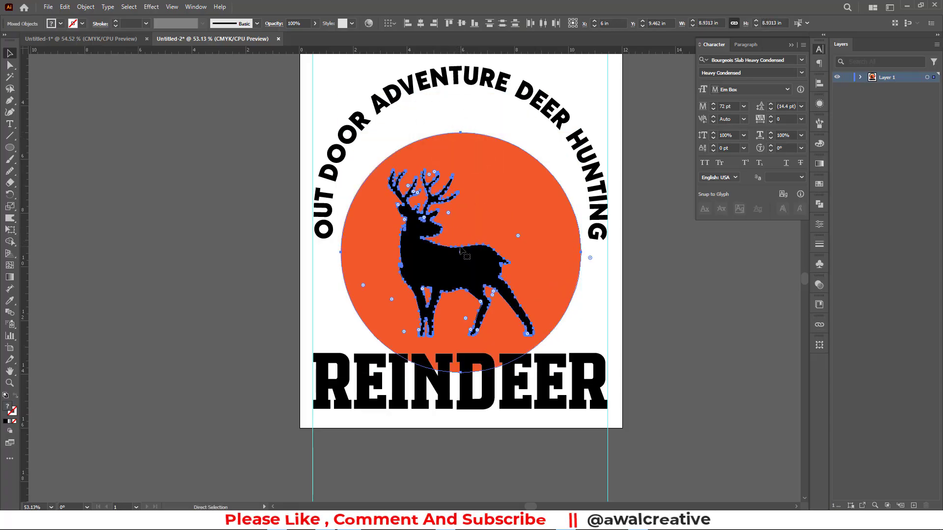
{"action": "left_click", "coordinate": [705, 280]}
Reduce the deer to about 4.7 × 5.4 in and shift it slightly off-centre inside the orange circle.
{"action": "left_click", "coordinate": [498, 230]}
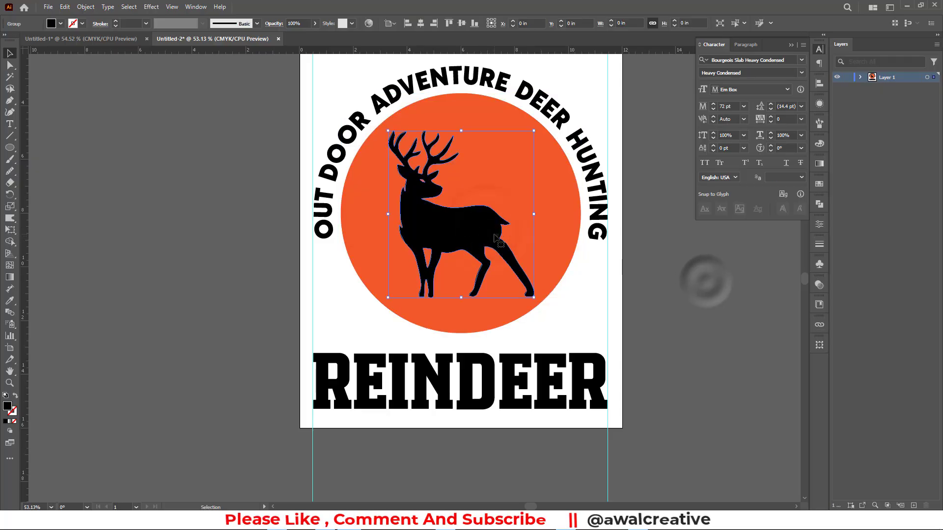
{"action": "left_click_drag", "start_coordinate": [461, 298], "coordinate": [474, 263]}
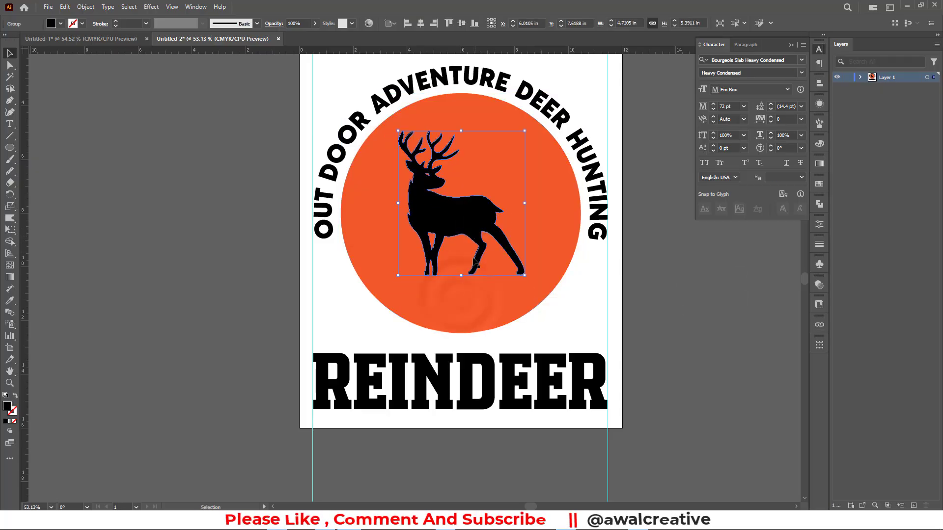
{"action": "left_click_drag", "start_coordinate": [470, 222], "coordinate": [463, 228]}
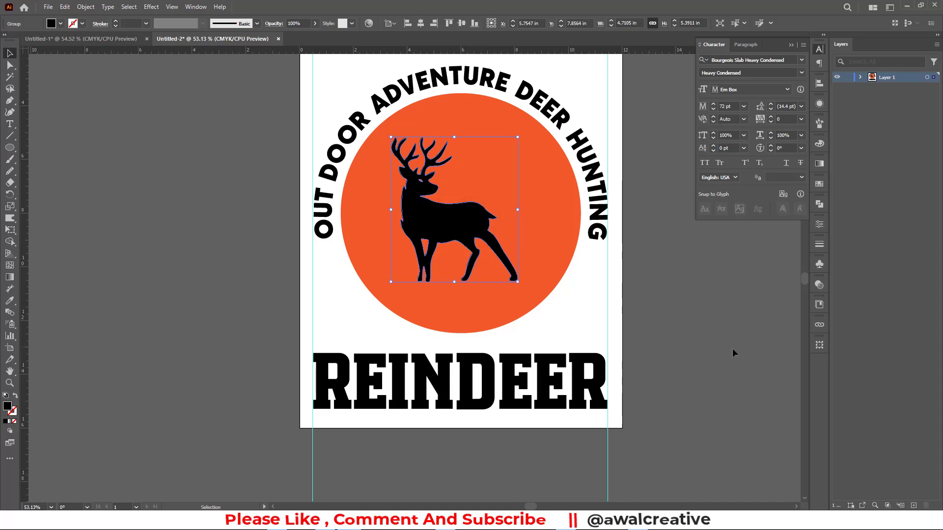
Draw a closed black mountain ridge with the Pen tool between the two vertical guides, with jagged peaks below the deer, about 10.9 in wide.
{"action": "left_click", "coordinate": [692, 323]}
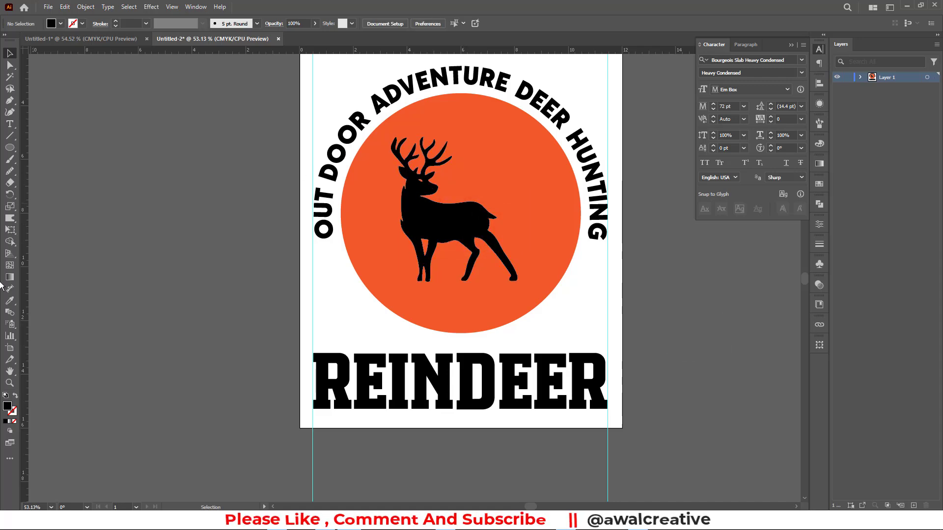
{"action": "left_click", "coordinate": [9, 101]}
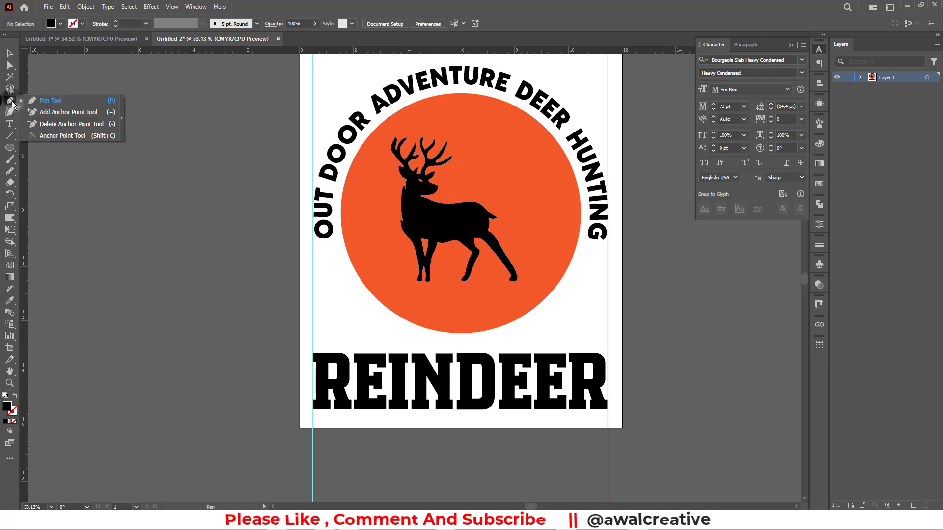
{"action": "left_click", "coordinate": [42, 101]}
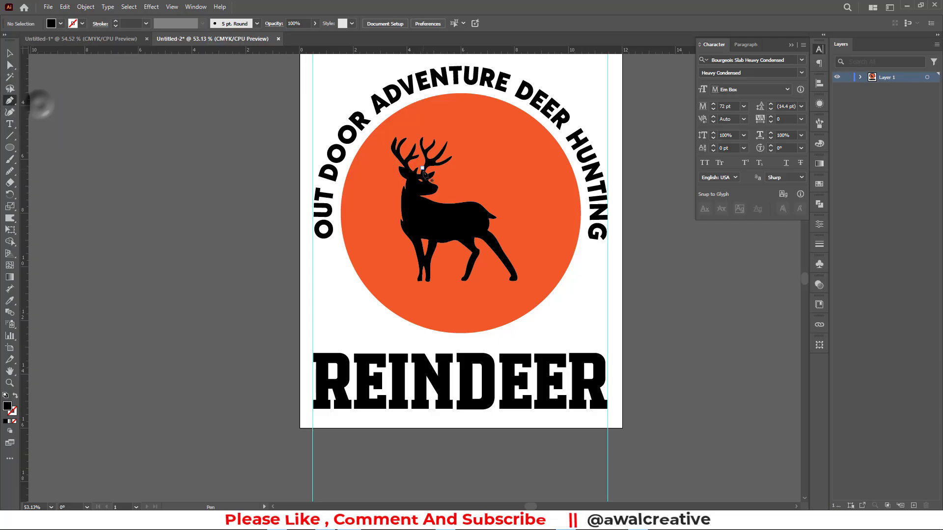
{"action": "left_click", "coordinate": [312, 317]}
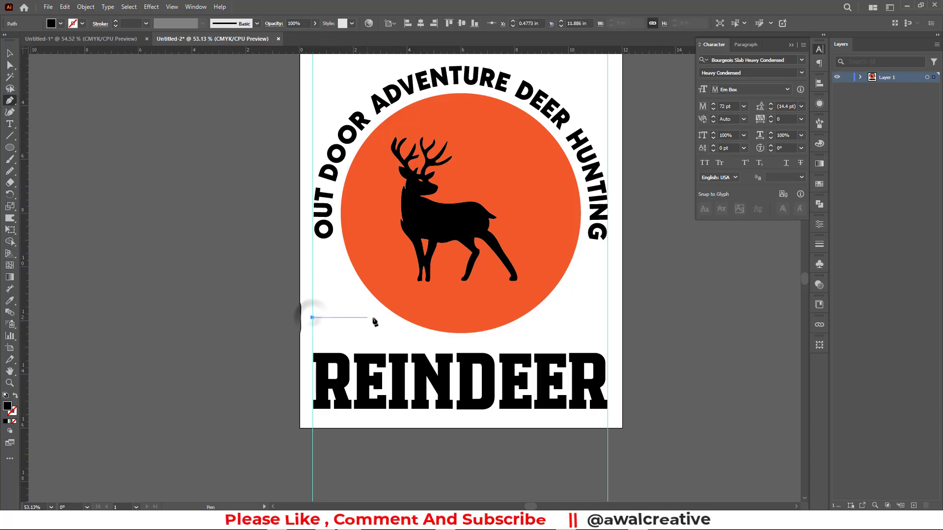
{"action": "left_click", "coordinate": [607, 319]}
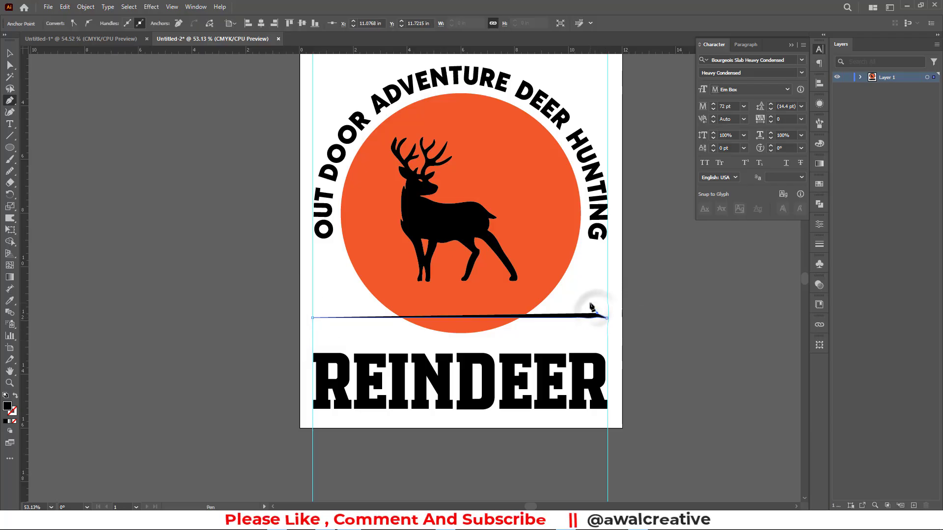
{"action": "left_click", "coordinate": [582, 307]}
{"action": "left_click", "coordinate": [571, 299]}
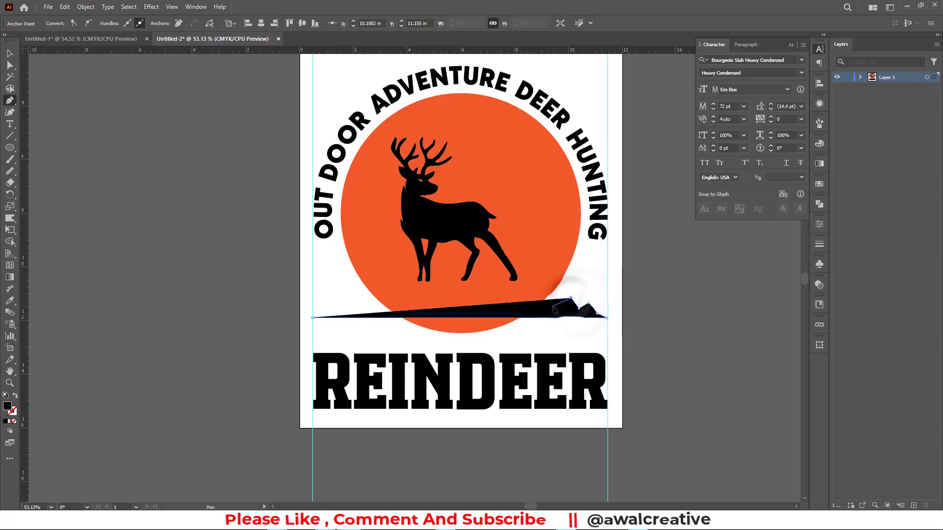
{"action": "left_click", "coordinate": [553, 305]}
{"action": "left_click", "coordinate": [543, 295]}
{"action": "left_click", "coordinate": [531, 302]}
{"action": "left_click", "coordinate": [500, 301]}
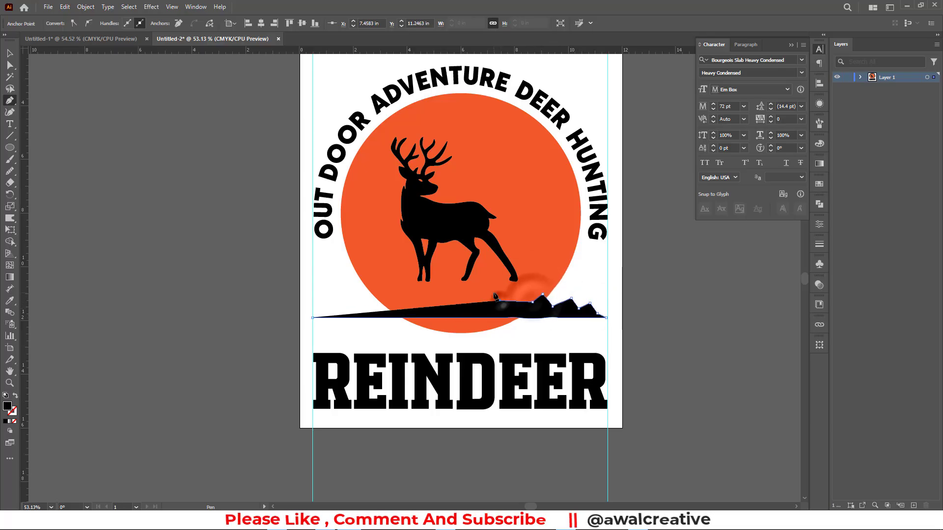
{"action": "left_click", "coordinate": [474, 292]}
{"action": "left_click", "coordinate": [463, 306]}
{"action": "left_click", "coordinate": [440, 291]}
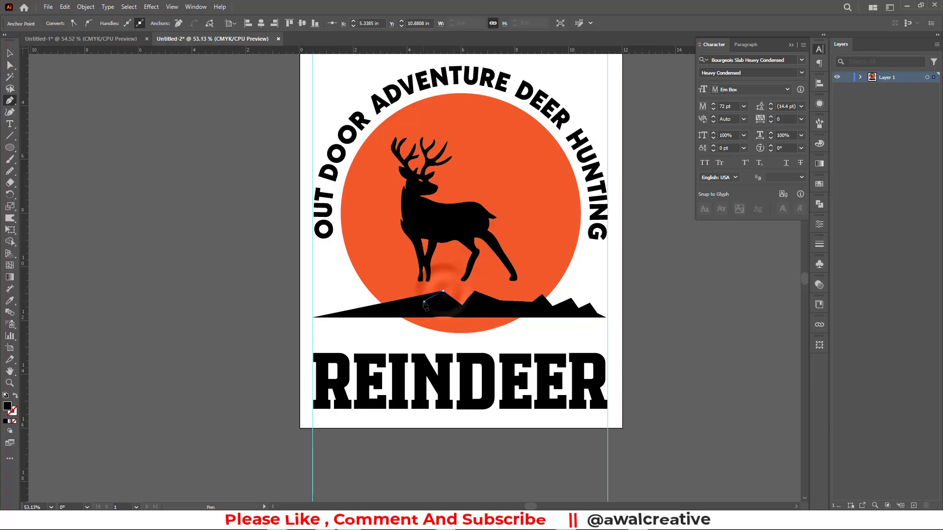
{"action": "left_click", "coordinate": [424, 302]}
{"action": "left_click", "coordinate": [401, 289]}
{"action": "left_click", "coordinate": [387, 305]}
{"action": "left_click", "coordinate": [369, 293]}
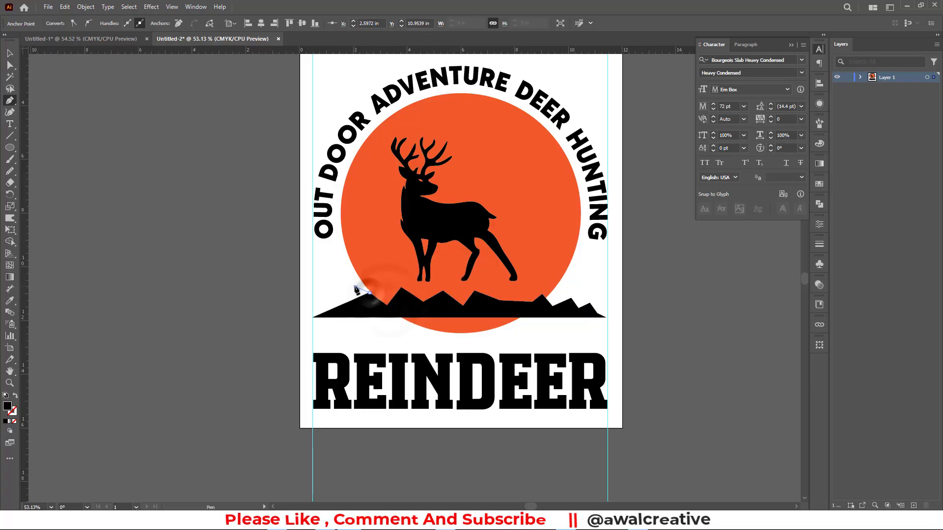
{"action": "left_click", "coordinate": [355, 287]}
{"action": "left_click", "coordinate": [336, 300]}
{"action": "left_click", "coordinate": [333, 307]}
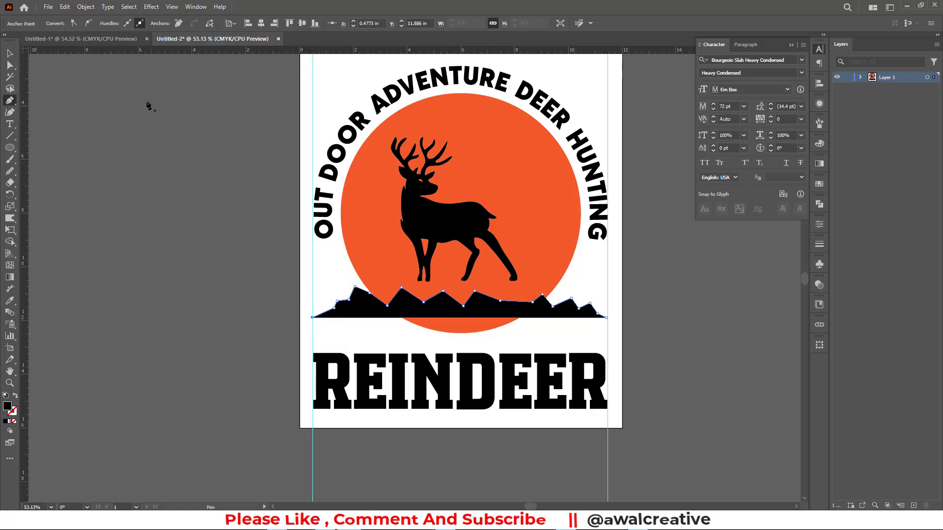
Lower the two base corner points of the mountain ridge together so the shape is about 1.8 in high.
{"action": "left_click", "coordinate": [9, 64]}
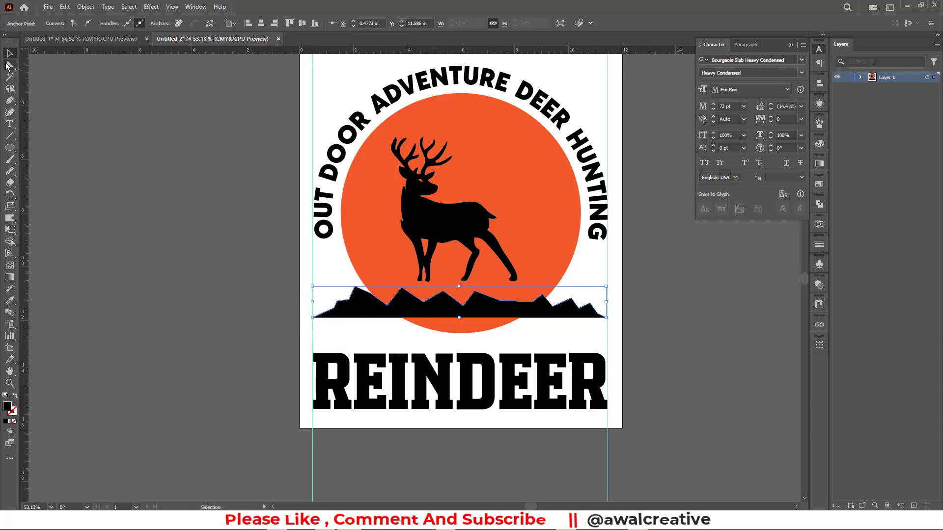
{"action": "left_click", "coordinate": [301, 312]}
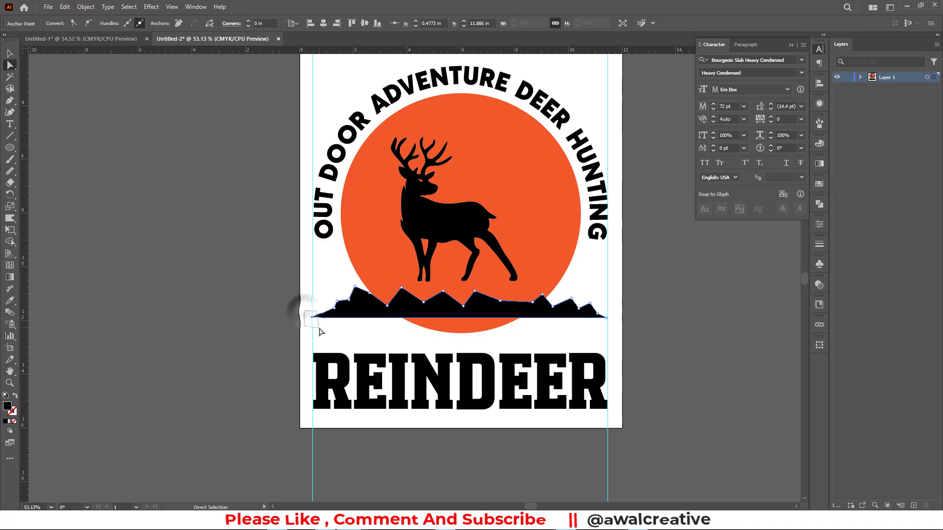
{"action": "left_click_drag", "start_coordinate": [618, 317], "coordinate": [605, 327]}
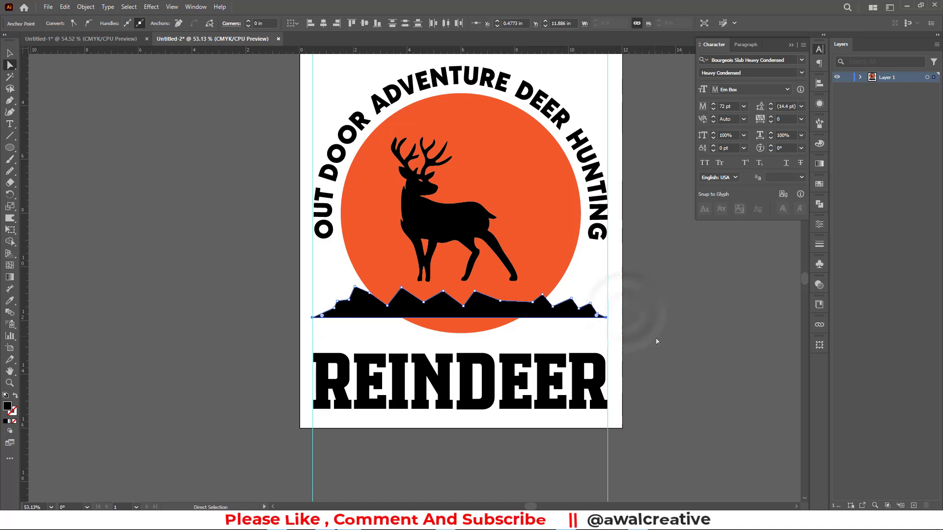
{"action": "key", "text": "shift+Down"}
{"action": "key", "text": "shift+Down"}
{"action": "key", "text": "shift+Down"}
{"action": "key", "text": "shift+Down"}
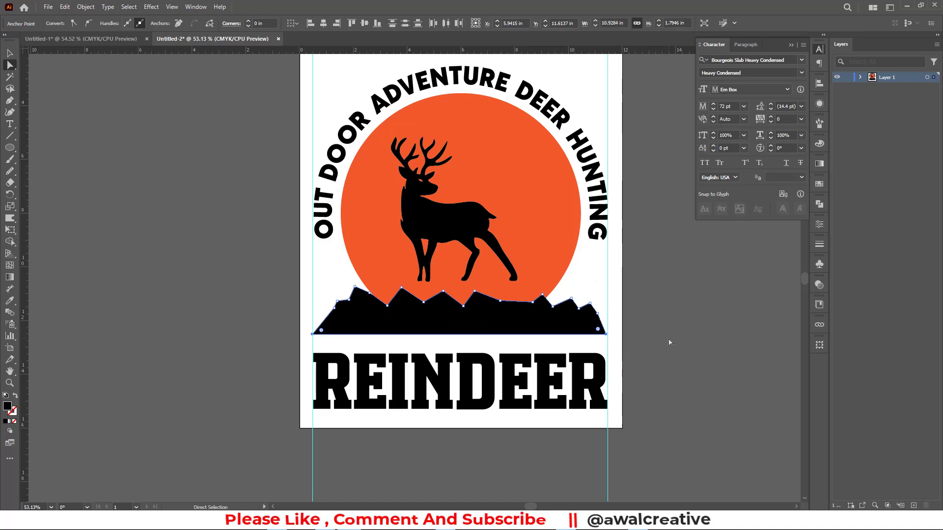
Lightly smooth the mountain outline with the Smooth tool at about 19%.
{"action": "left_click", "coordinate": [9, 54]}
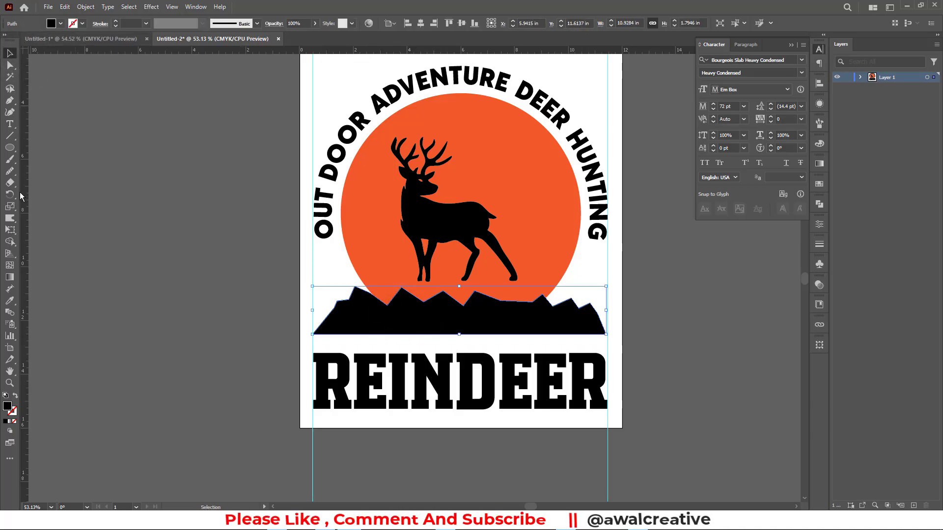
{"action": "left_click_drag", "start_coordinate": [13, 175], "coordinate": [62, 197]}
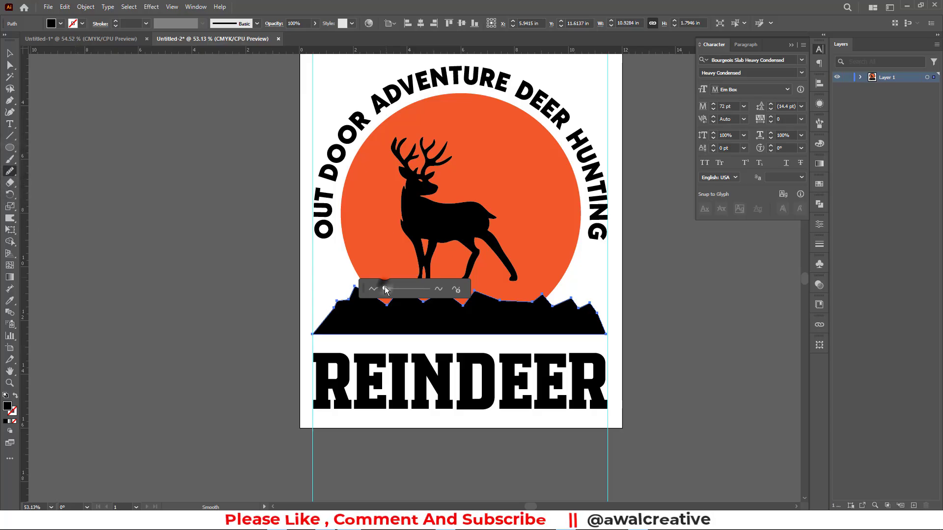
{"action": "left_click_drag", "start_coordinate": [385, 287], "coordinate": [403, 287]}
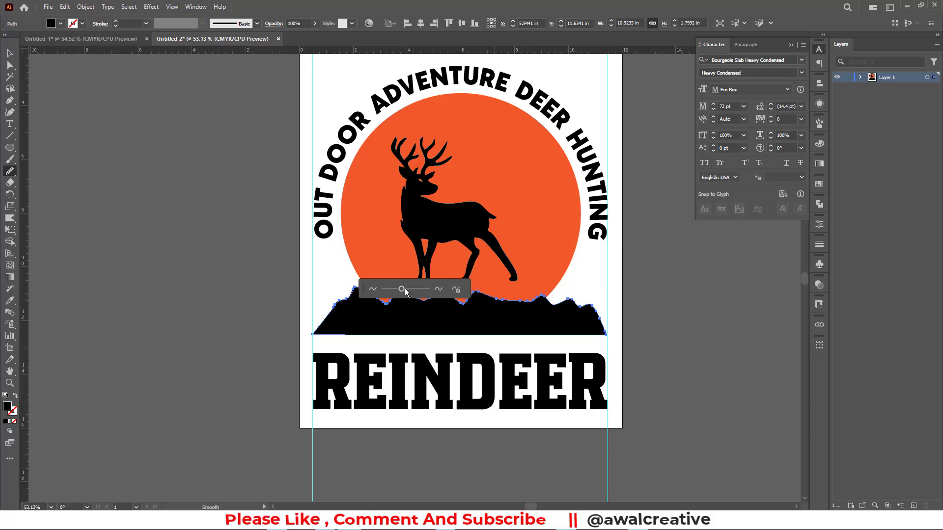
{"action": "left_click_drag", "start_coordinate": [402, 289], "coordinate": [392, 289]}
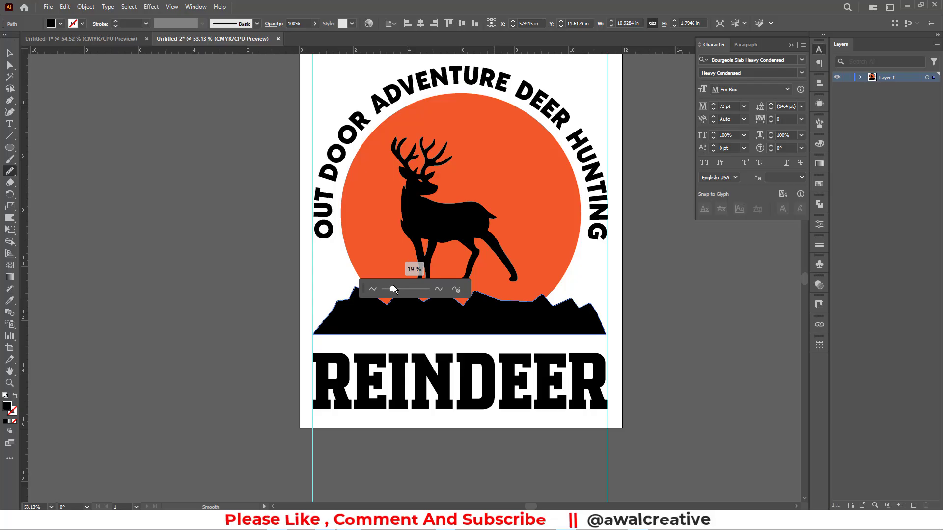
{"action": "left_click", "coordinate": [9, 53]}
{"action": "left_click", "coordinate": [691, 337]}
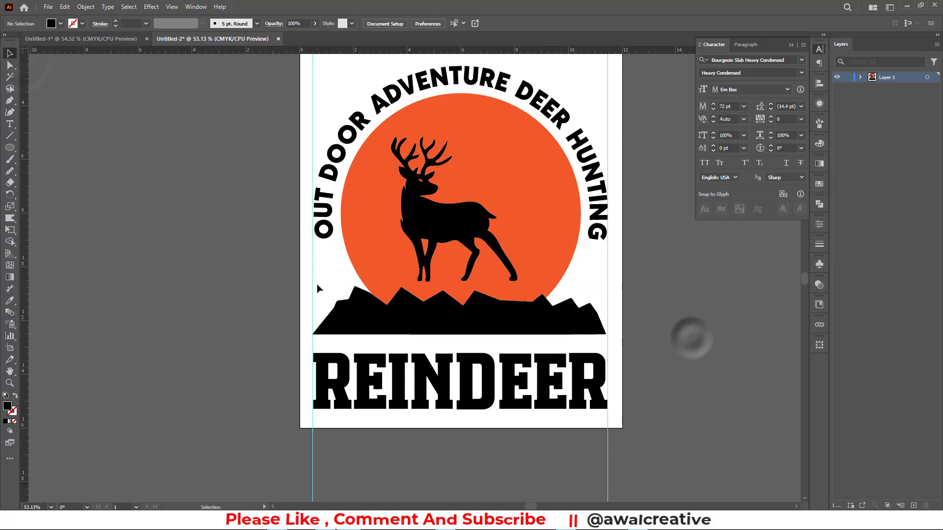
Smooth the mountain outline again at 23% so its peaks are rounded.
{"action": "left_click", "coordinate": [455, 306]}
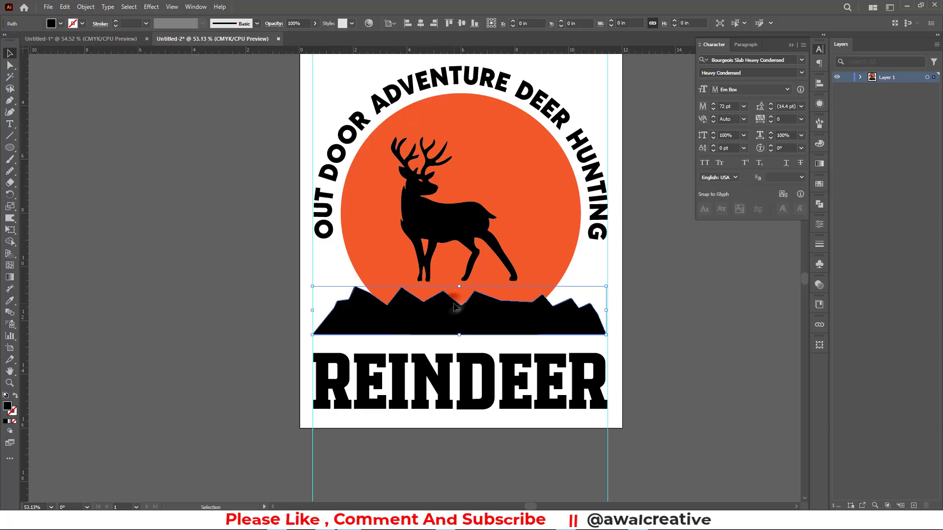
{"action": "left_click", "coordinate": [10, 170]}
{"action": "left_click_drag", "start_coordinate": [408, 289], "coordinate": [520, 268]}
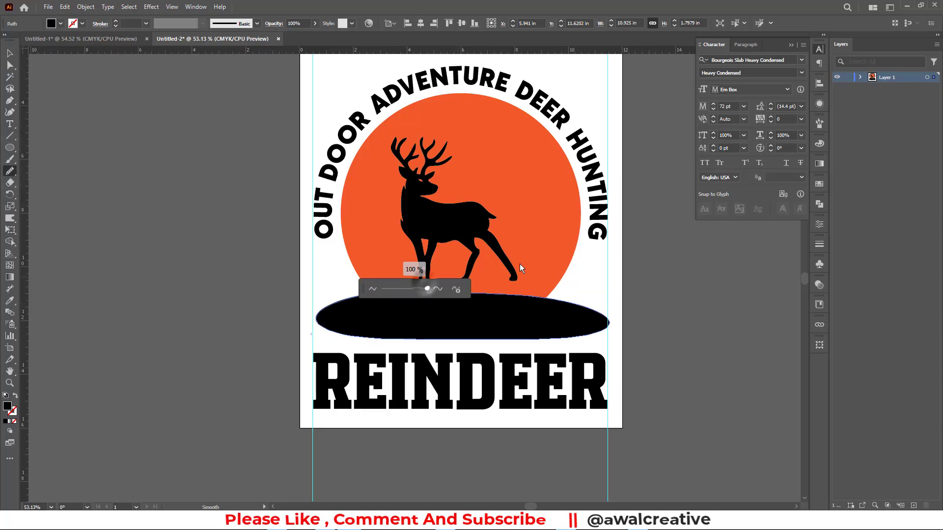
{"action": "left_click", "coordinate": [427, 289]}
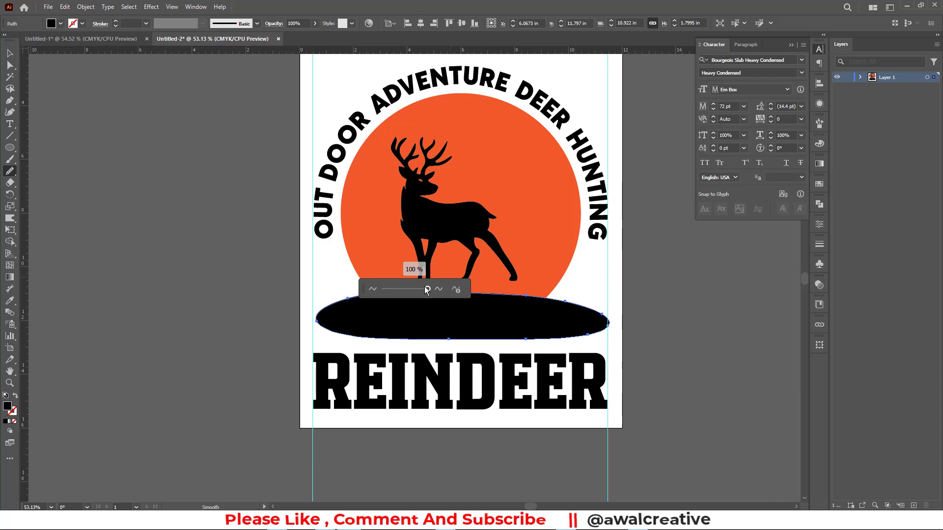
{"action": "left_click_drag", "start_coordinate": [427, 288], "coordinate": [395, 296]}
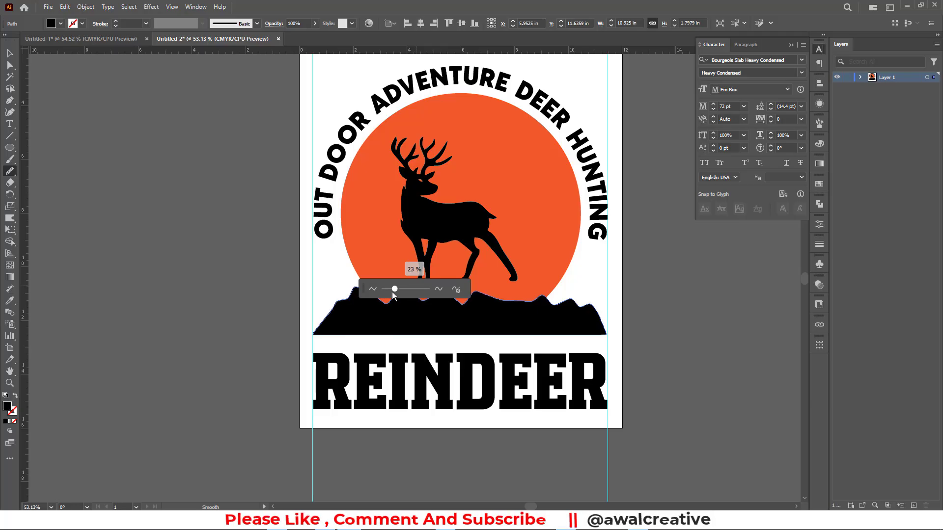
{"action": "left_click", "coordinate": [10, 53]}
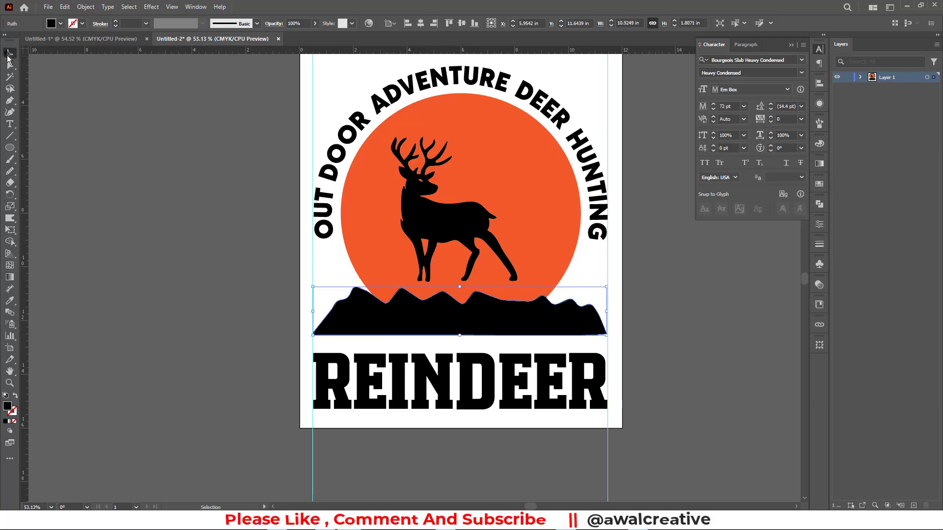
{"action": "left_click", "coordinate": [98, 150]}
Move the mountain shape up and to the right so its peaks sit just under the deer's hooves.
{"action": "left_click", "coordinate": [519, 326]}
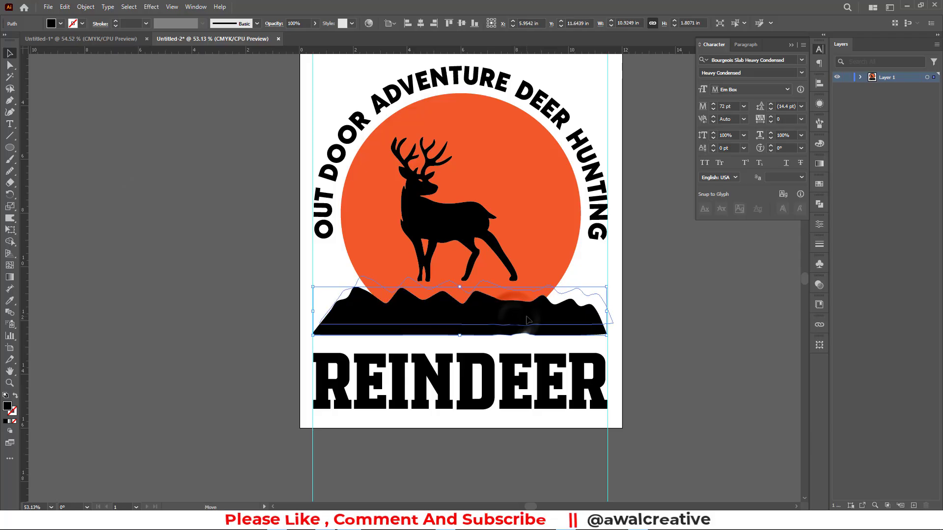
{"action": "left_click_drag", "start_coordinate": [519, 327], "coordinate": [472, 312]}
{"action": "left_click", "coordinate": [434, 231], "text": "shift"}
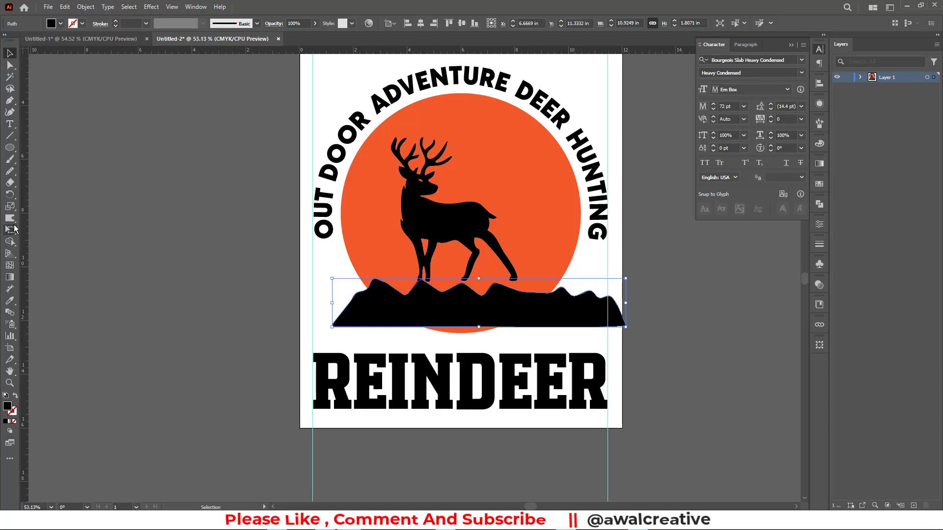
Warp the mountain peaks under the deer's legs upward so they meet the hooves.
{"action": "left_click_drag", "start_coordinate": [10, 218], "coordinate": [65, 233]}
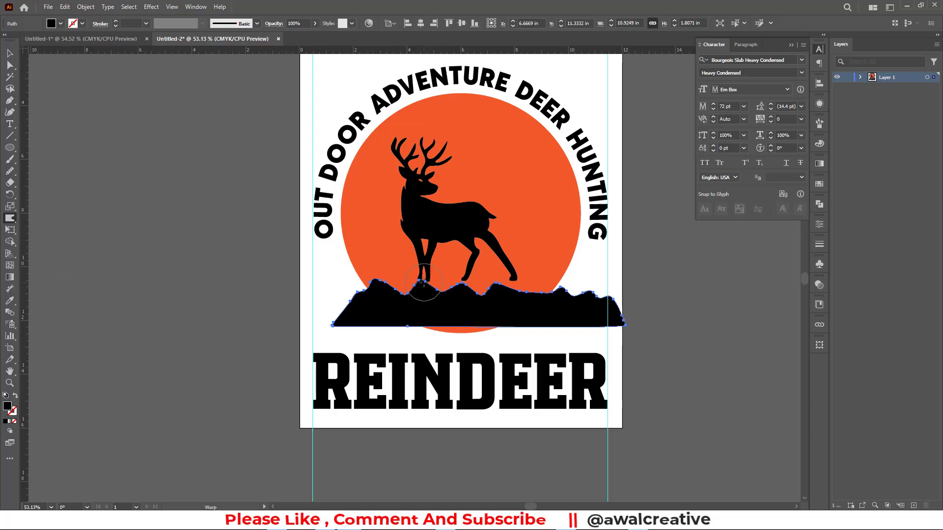
{"action": "left_click_drag", "start_coordinate": [423, 283], "coordinate": [426, 280]}
{"action": "mouse_move", "coordinate": [461, 286]}
{"action": "left_mouse_down"}
{"action": "mouse_move", "coordinate": [464, 278]}
{"action": "mouse_move", "coordinate": [513, 291]}
{"action": "mouse_move", "coordinate": [497, 271]}
{"action": "left_mouse_up"}
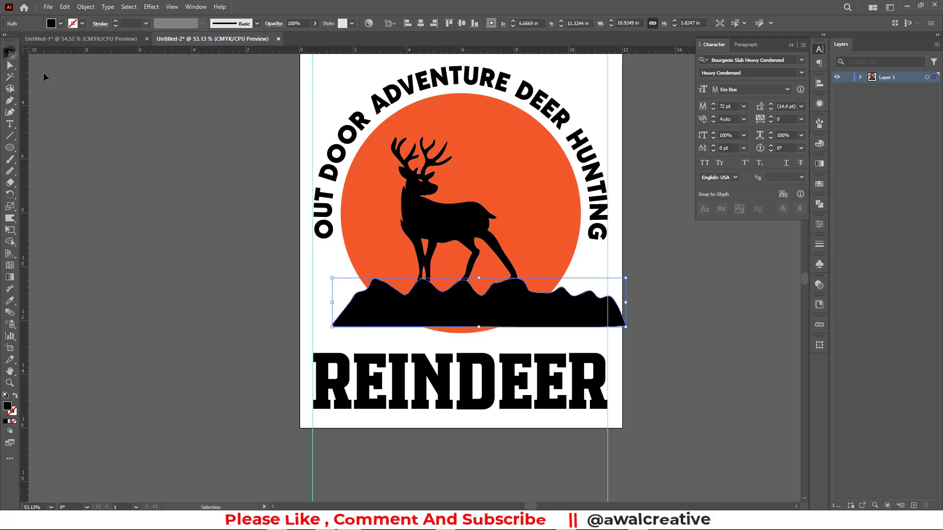
{"action": "left_click", "coordinate": [12, 65]}
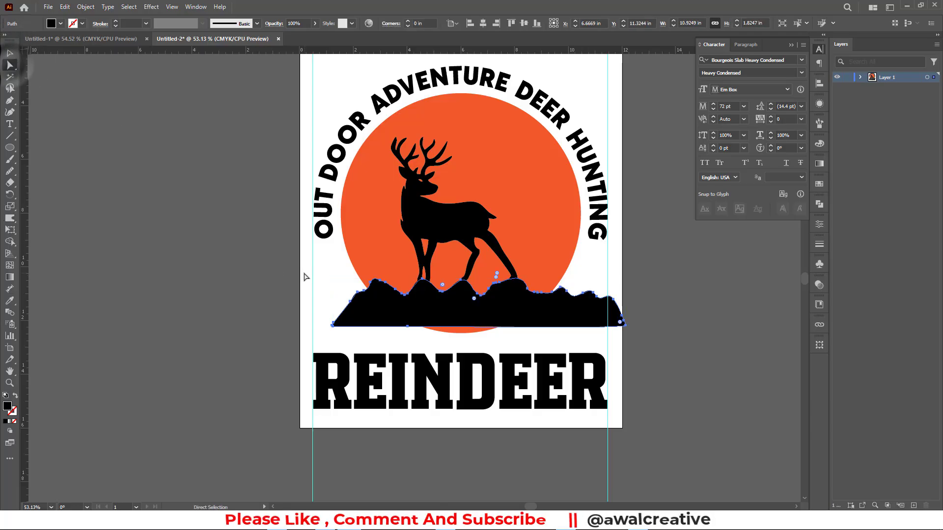
{"action": "left_click_drag", "start_coordinate": [318, 298], "coordinate": [336, 339]}
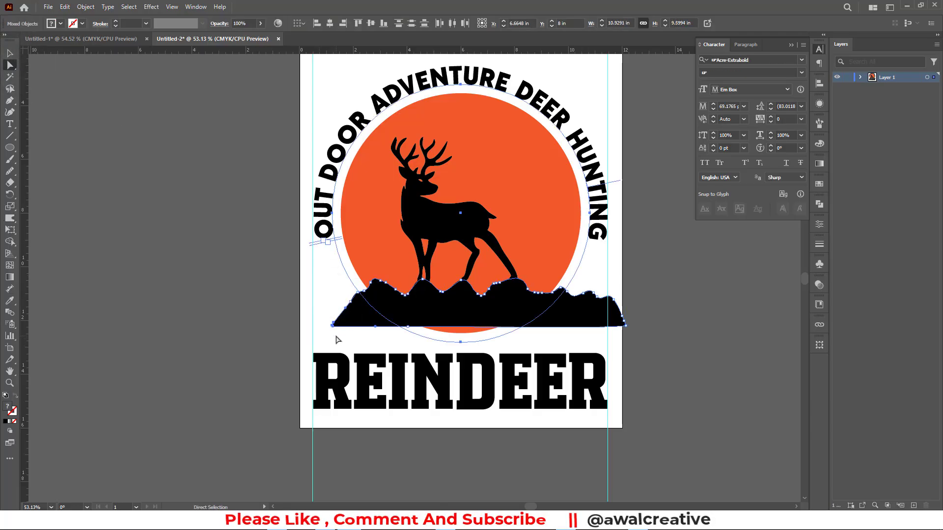
{"action": "left_click", "coordinate": [162, 142]}
{"action": "left_click_drag", "start_coordinate": [333, 72], "coordinate": [394, 114]}
{"action": "key", "text": "ctrl+shift+a"}
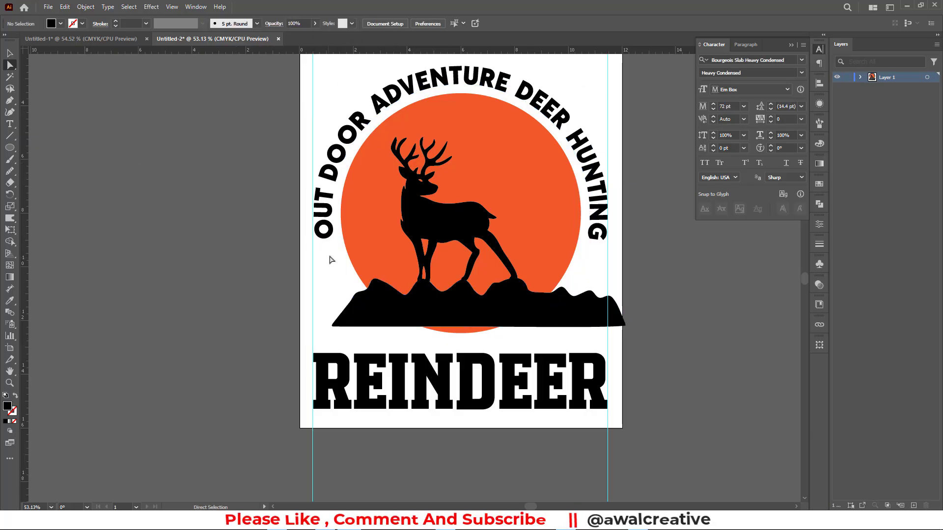
Pull the mountain's lower-left corner points out to just inside the left guide, making the shape about 11.5 in wide.
{"action": "left_click_drag", "start_coordinate": [320, 312], "coordinate": [342, 341]}
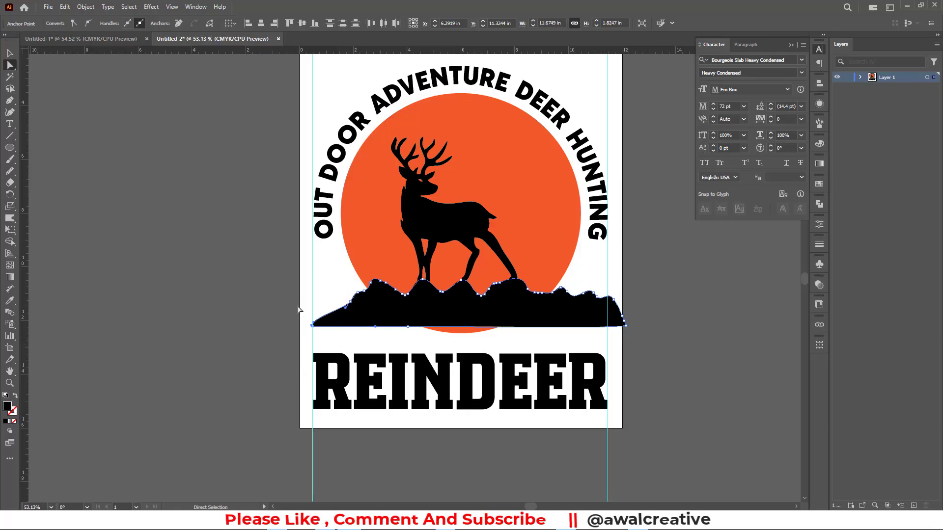
{"action": "key", "text": "Right"}
{"action": "key", "text": "Right"}
{"action": "key", "text": "Right"}
{"action": "key", "text": "Right"}
{"action": "key", "text": "Right"}
{"action": "key", "text": "Right"}
{"action": "key", "text": "Right"}
{"action": "key", "text": "Right"}
{"action": "key", "text": "Right"}
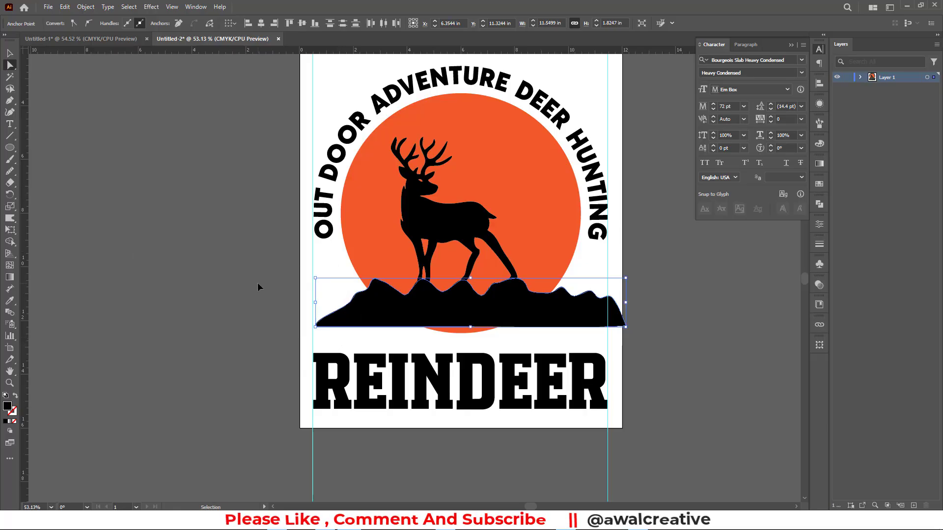
Try to align the mountain shape to the horizontal centre and deselect it.
{"action": "left_click", "coordinate": [9, 53]}
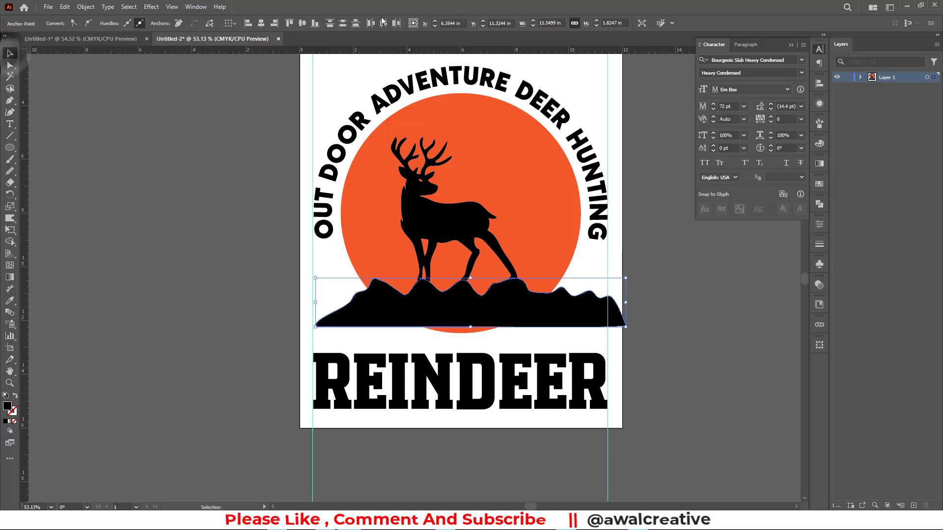
{"action": "left_click", "coordinate": [263, 25]}
{"action": "left_click", "coordinate": [686, 338]}
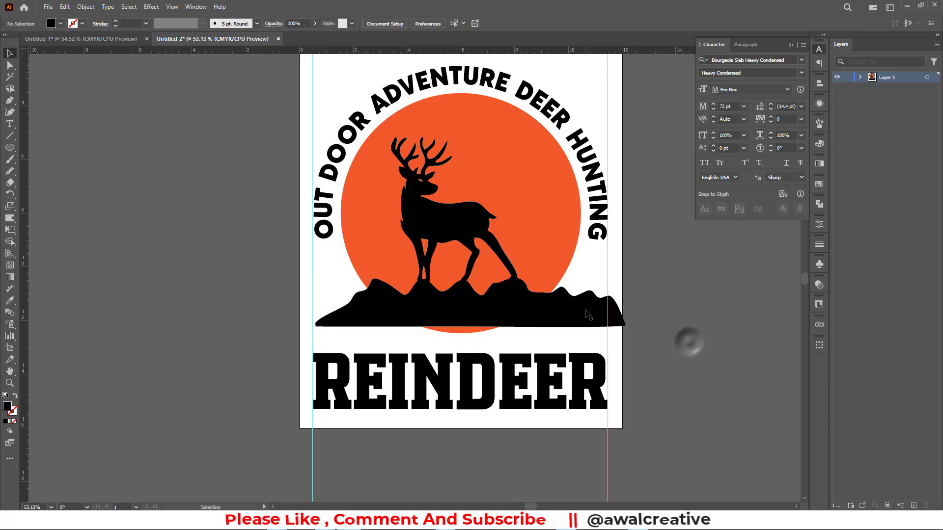
Narrow the mountain shape from both sides so it spans exactly between the two vertical guides, about 10.95 in wide.
{"action": "left_click", "coordinate": [587, 307]}
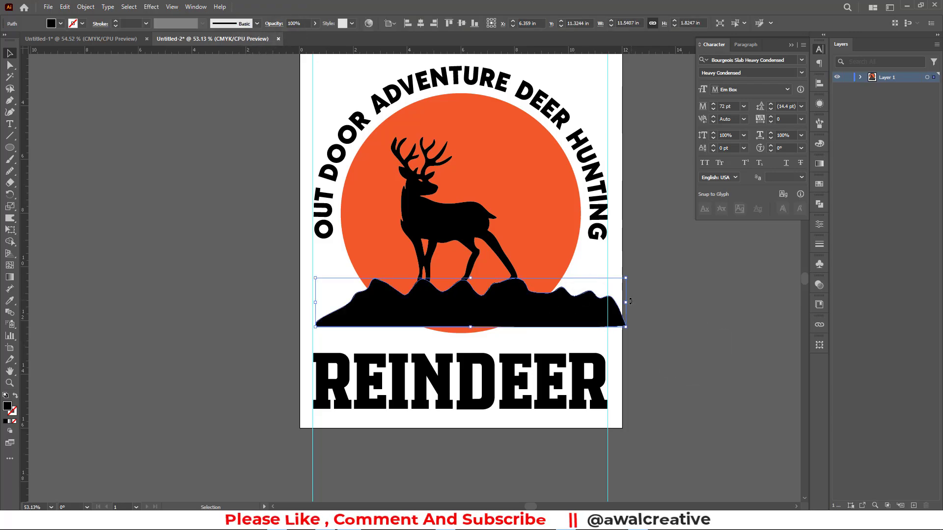
{"action": "left_click_drag", "start_coordinate": [630, 301], "coordinate": [607, 308]}
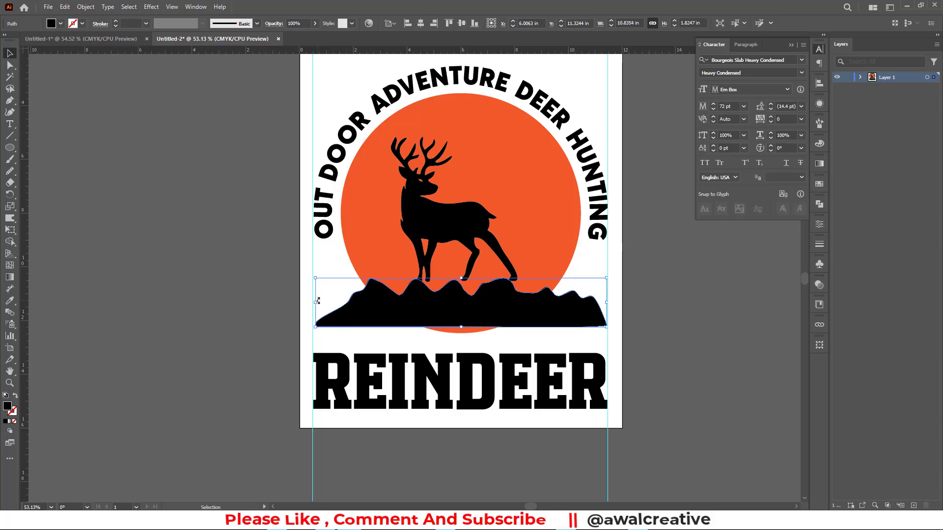
{"action": "left_click_drag", "start_coordinate": [317, 300], "coordinate": [312, 301]}
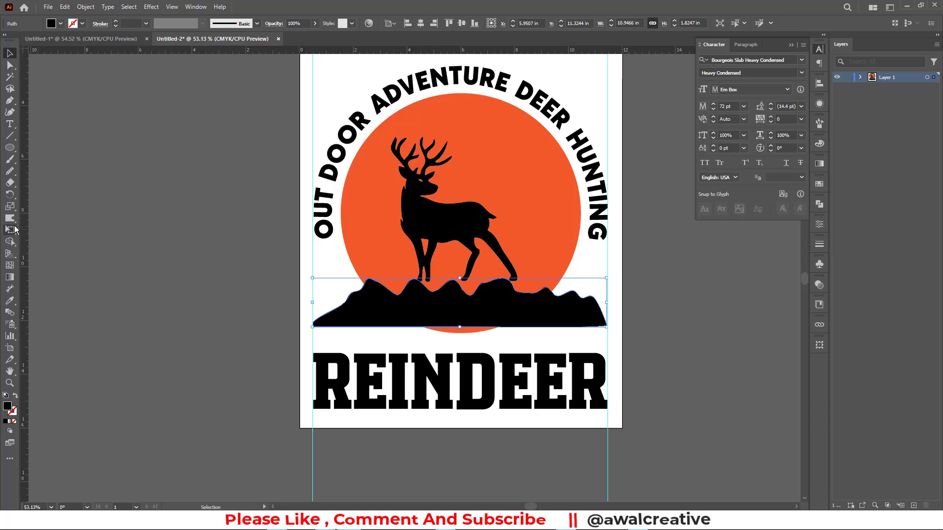
Warp the mountain peaks beneath the deer's legs so they meet the hooves again, and deselect the shape.
{"action": "left_click", "coordinate": [10, 218]}
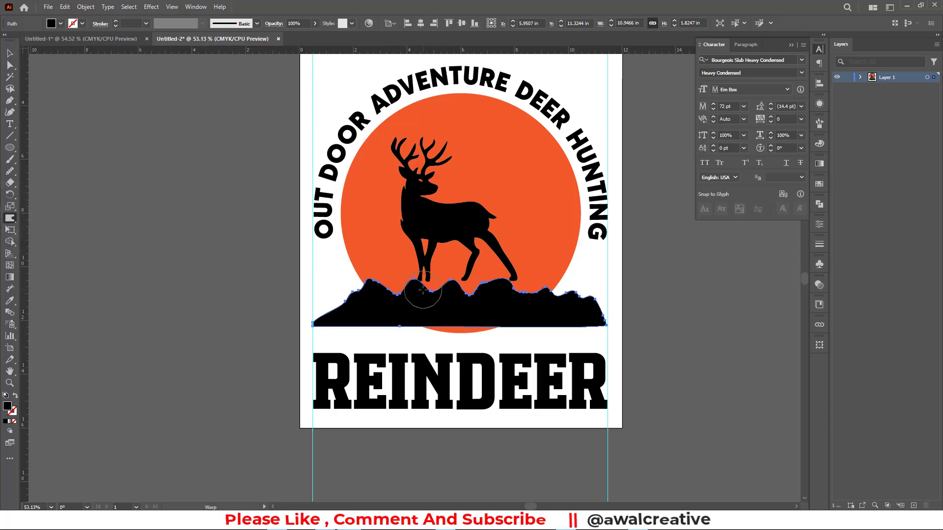
{"action": "mouse_move", "coordinate": [423, 290]}
{"action": "left_mouse_down"}
{"action": "mouse_move", "coordinate": [429, 281]}
{"action": "mouse_move", "coordinate": [447, 304]}
{"action": "mouse_move", "coordinate": [435, 295]}
{"action": "mouse_move", "coordinate": [464, 300]}
{"action": "mouse_move", "coordinate": [459, 280]}
{"action": "mouse_move", "coordinate": [474, 276]}
{"action": "mouse_move", "coordinate": [511, 294]}
{"action": "mouse_move", "coordinate": [499, 287]}
{"action": "mouse_move", "coordinate": [522, 278]}
{"action": "mouse_move", "coordinate": [513, 289]}
{"action": "left_mouse_up"}
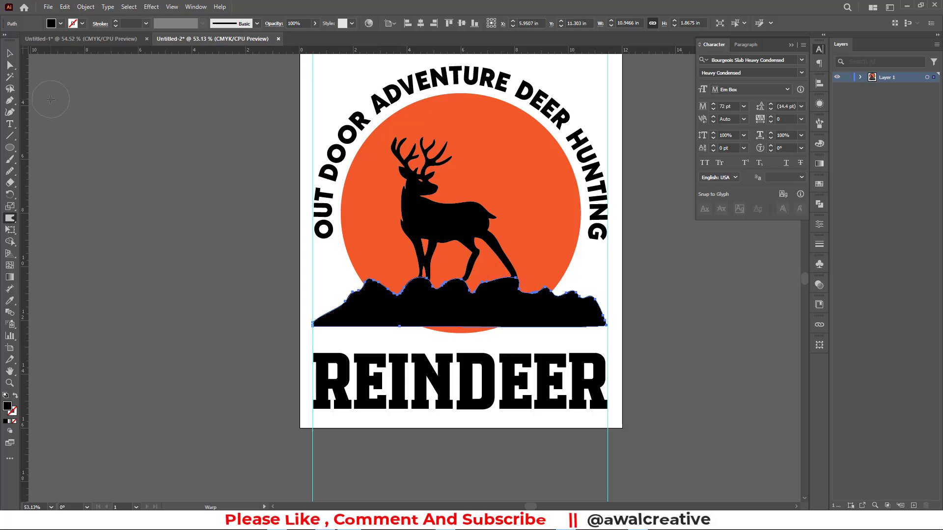
{"action": "left_click", "coordinate": [9, 53]}
{"action": "left_click", "coordinate": [172, 137]}
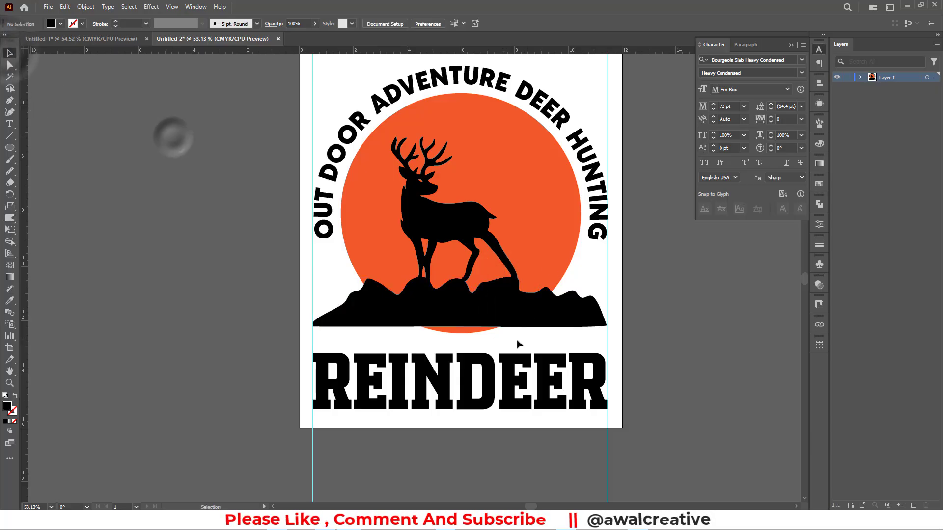
Remove the sliver of the orange circle sticking out below the mountain's base with Shape Builder, and deselect the artwork.
{"action": "scroll", "coordinate": [734, 344], "scroll_direction": "up", "scroll_amount": 1}
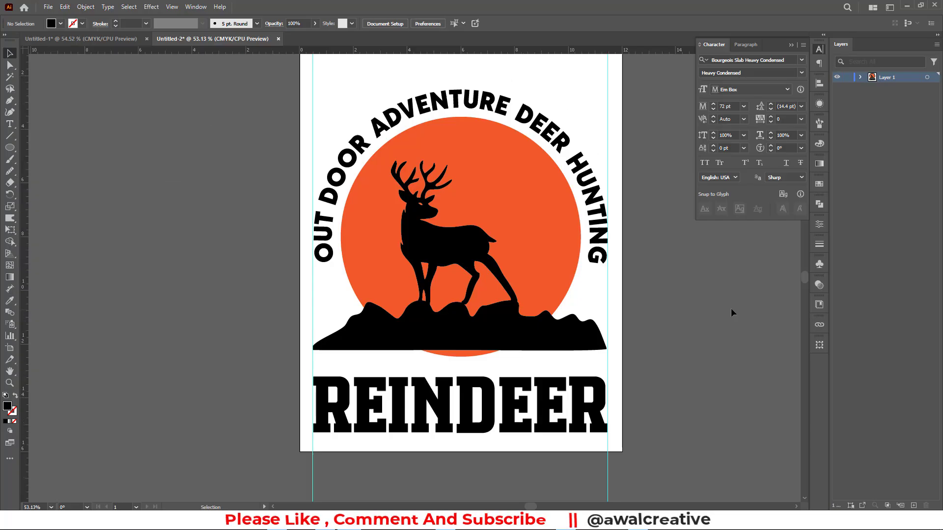
{"action": "left_click", "coordinate": [562, 183]}
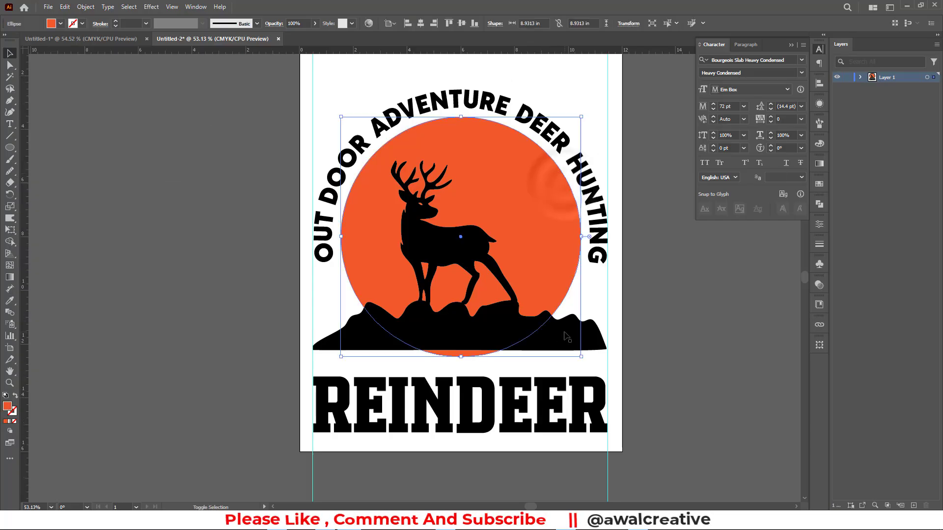
{"action": "left_click", "coordinate": [544, 341], "text": "shift"}
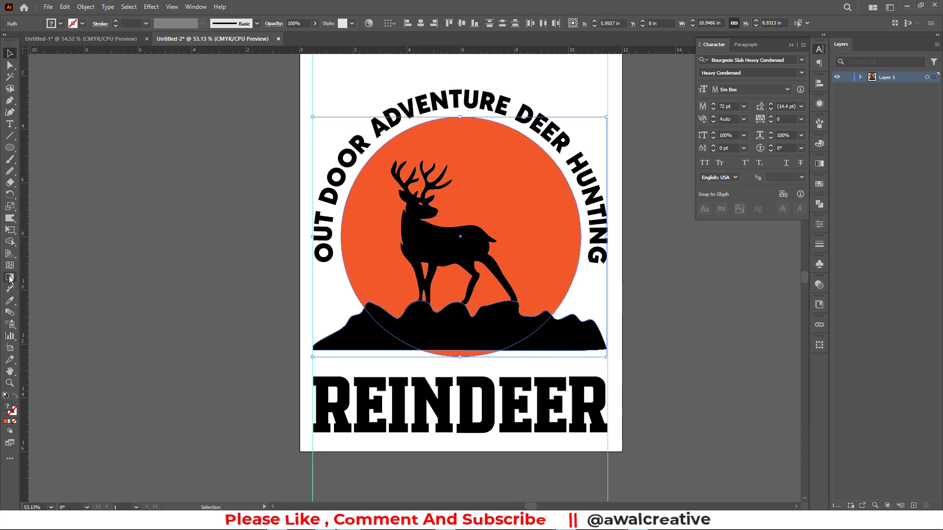
{"action": "left_click", "coordinate": [10, 242]}
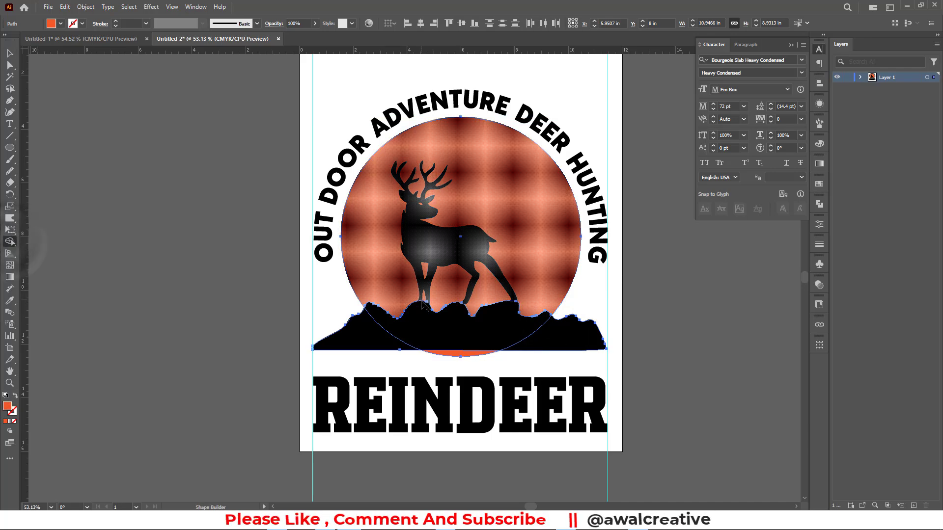
{"action": "mouse_move", "coordinate": [433, 370]}
{"action": "left_mouse_down"}
{"action": "mouse_move", "coordinate": [422, 353]}
{"action": "mouse_move", "coordinate": [496, 352]}
{"action": "left_mouse_up"}
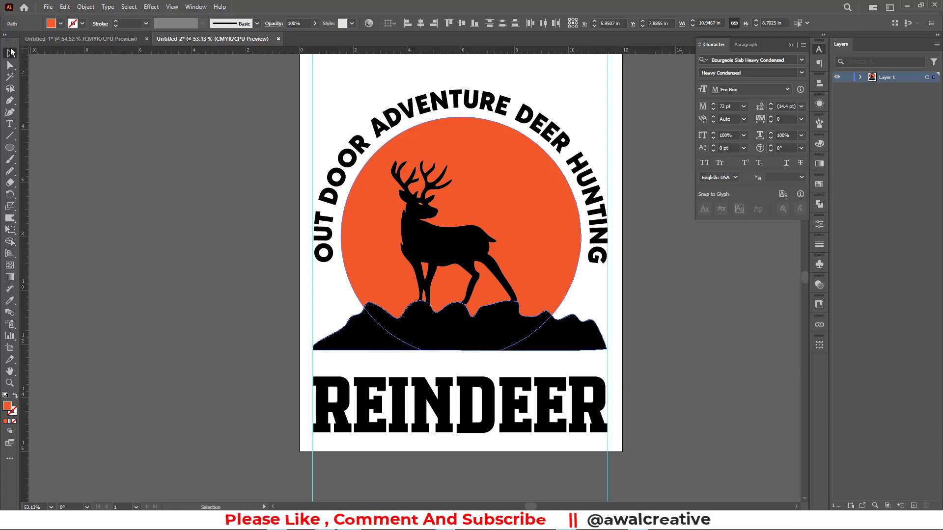
{"action": "left_click", "coordinate": [113, 129]}
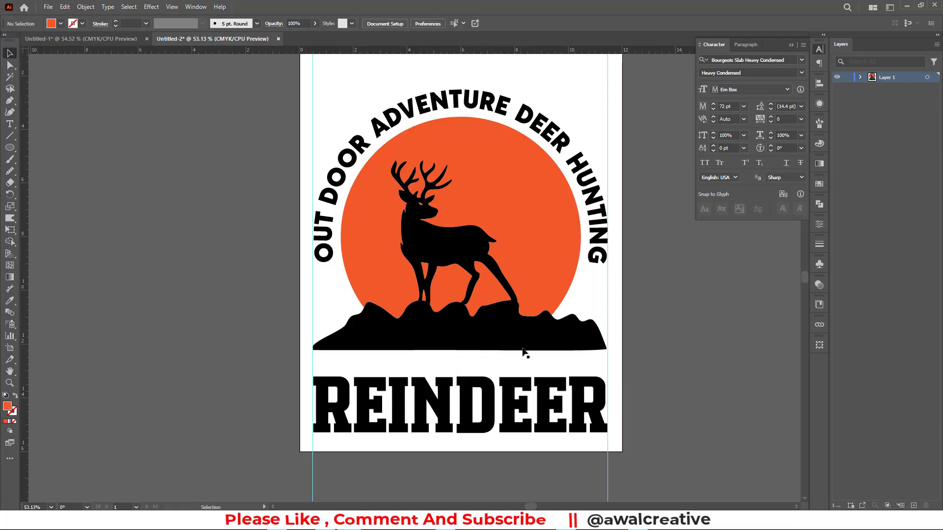
Move the REINDEER title up until it sits close beneath the mountain's base with a small gap, and deselect it.
{"action": "left_click", "coordinate": [493, 412]}
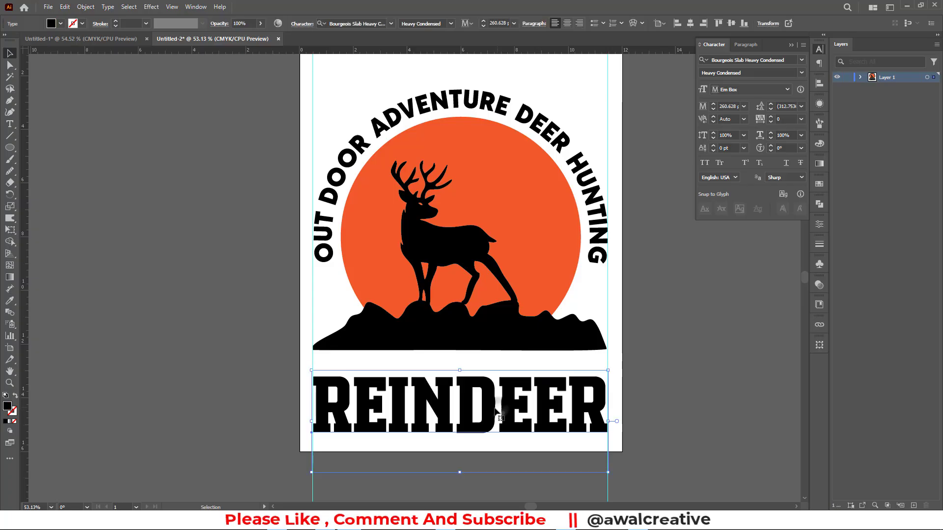
{"action": "left_click_drag", "start_coordinate": [488, 408], "coordinate": [489, 394]}
{"action": "left_click", "coordinate": [693, 368]}
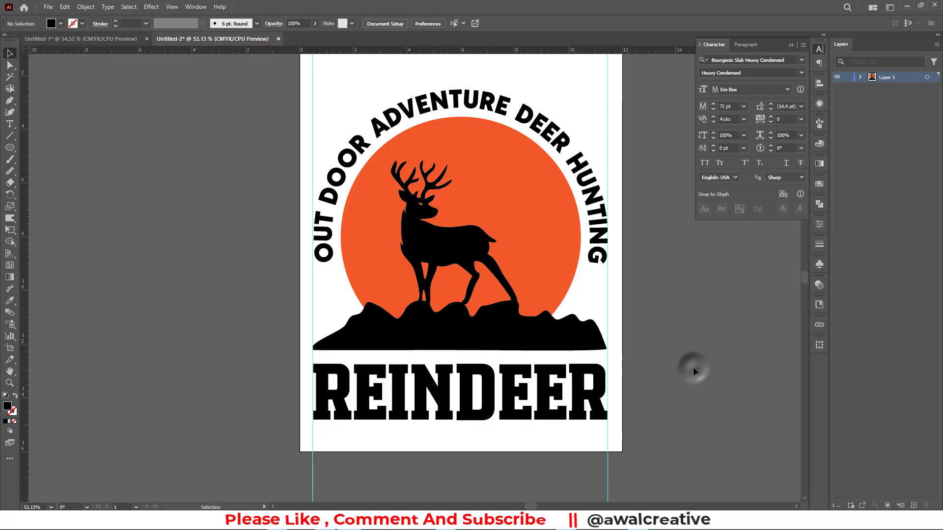
{"action": "left_click", "coordinate": [488, 407]}
{"action": "left_click_drag", "start_coordinate": [489, 407], "coordinate": [488, 400]}
{"action": "left_click", "coordinate": [712, 392]}
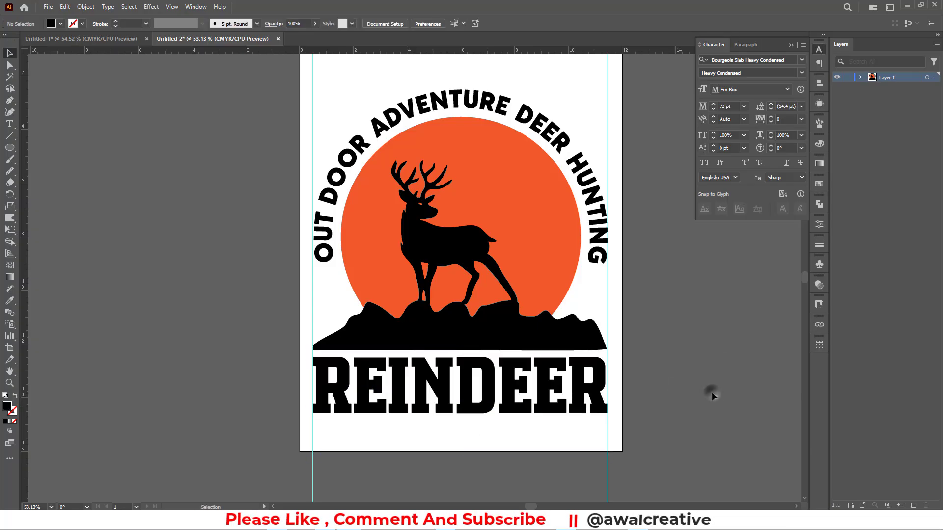
{"action": "left_click", "coordinate": [507, 382]}
{"action": "left_click_drag", "start_coordinate": [508, 382], "coordinate": [509, 384]}
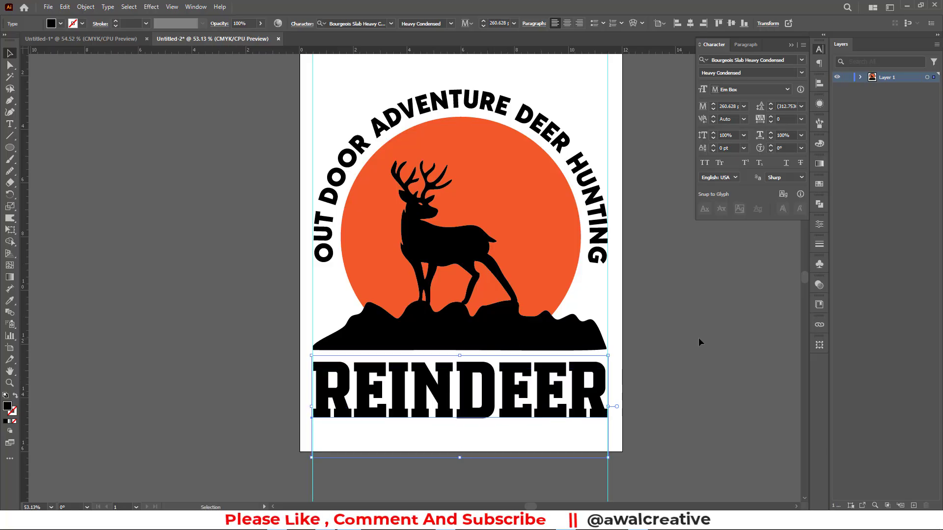
{"action": "left_click", "coordinate": [699, 337]}
Collapse the Character panel, examine the white jagged cuts in the circle of the Untitled-1 reference design, and return to Untitled-2.
{"action": "scroll", "coordinate": [700, 336], "scroll_direction": "up", "scroll_amount": 1}
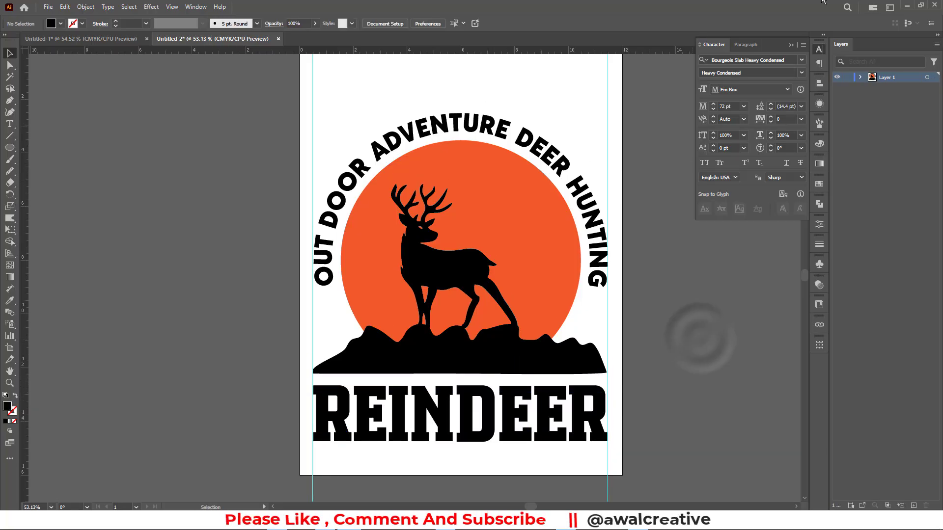
{"action": "left_click", "coordinate": [791, 46]}
{"action": "scroll", "coordinate": [705, 227], "scroll_direction": "right", "scroll_amount": 1}
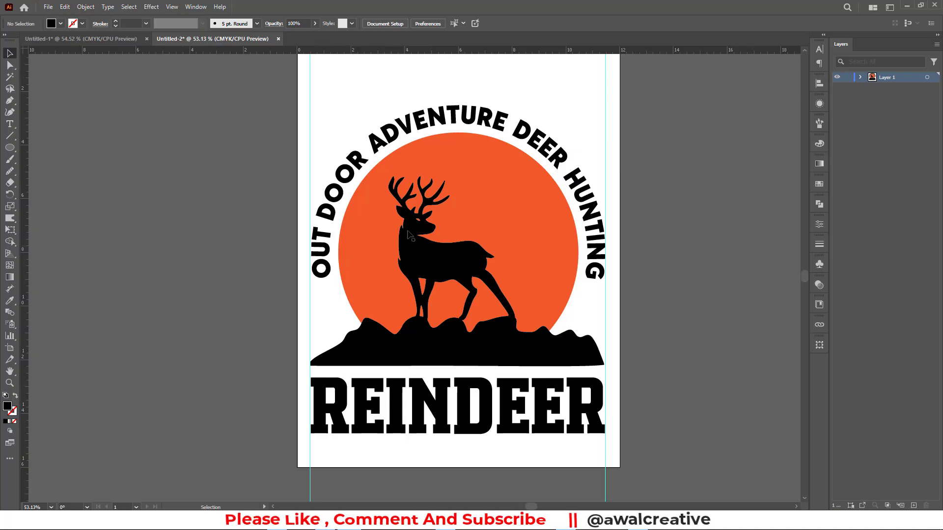
{"action": "left_click", "coordinate": [106, 39]}
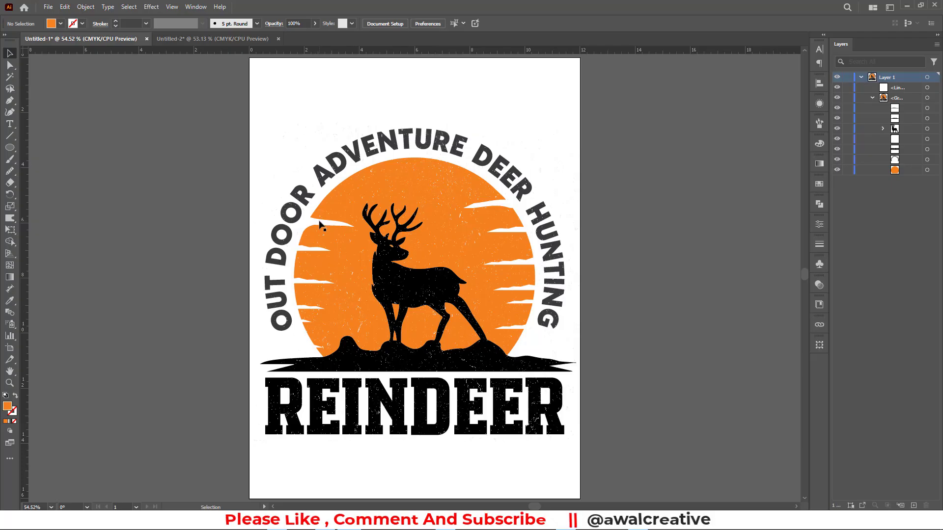
{"action": "left_click", "coordinate": [191, 40]}
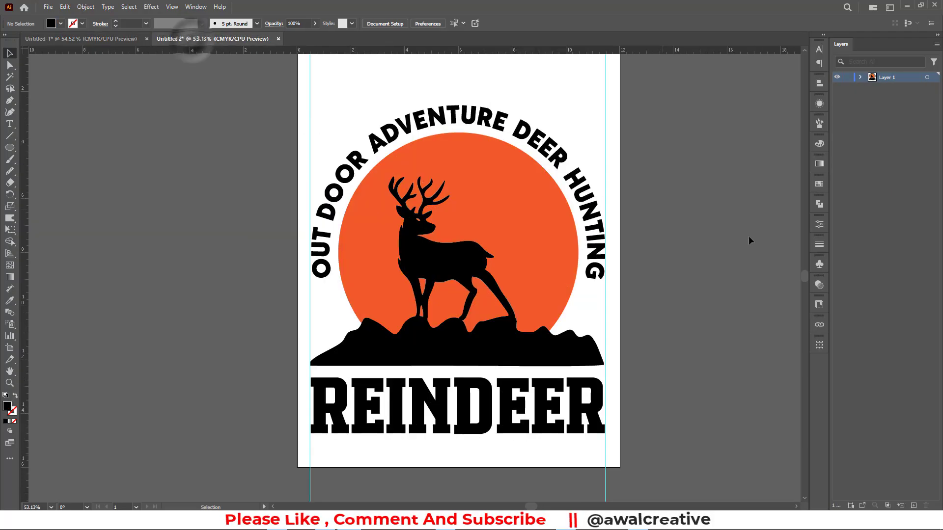
With the Pen tool, draw a closed jagged wedge beside the artboard, about 5 in wide and 1.4 in high, with a flat base tapering leftward.
{"action": "left_click", "coordinate": [10, 100]}
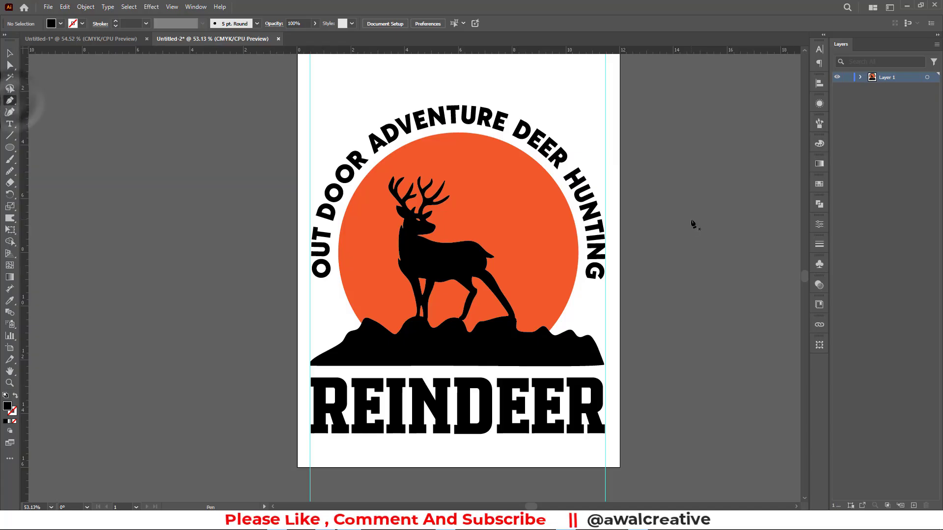
{"action": "left_click", "coordinate": [662, 211]}
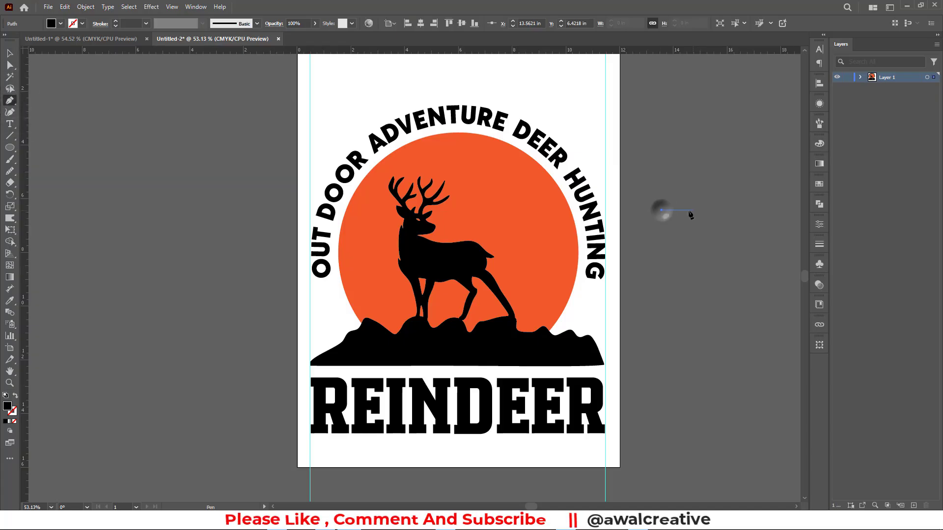
{"action": "left_click", "coordinate": [796, 218], "text": "shift"}
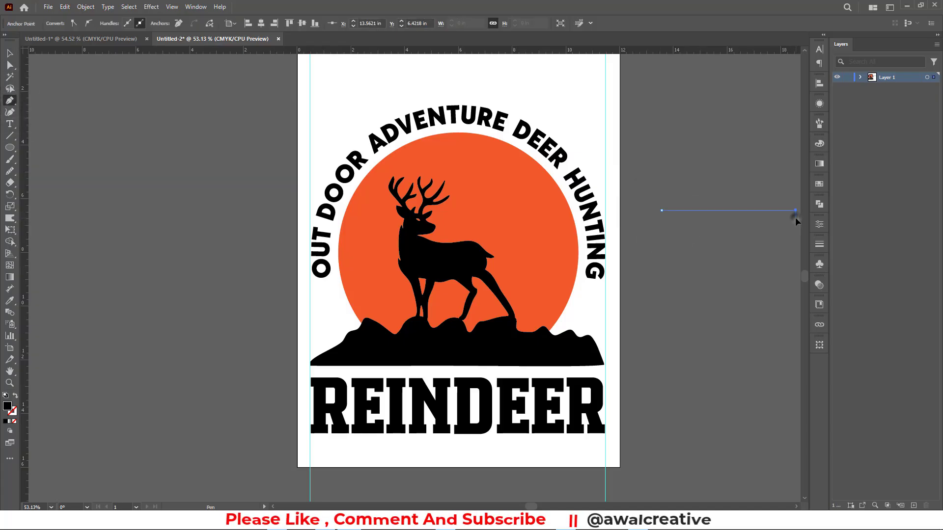
{"action": "left_click", "coordinate": [795, 173]}
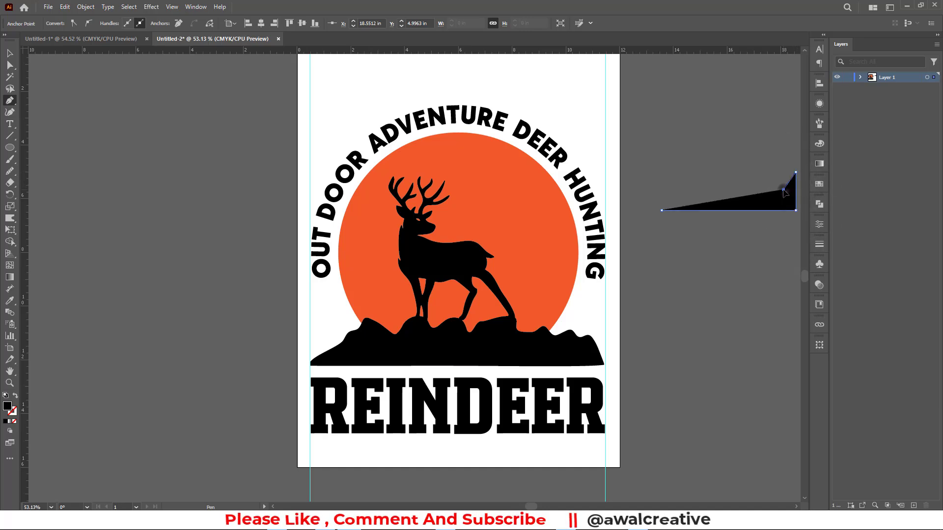
{"action": "left_click", "coordinate": [783, 189]}
{"action": "left_click", "coordinate": [770, 187]}
{"action": "left_click", "coordinate": [763, 197]}
{"action": "left_click", "coordinate": [746, 193]}
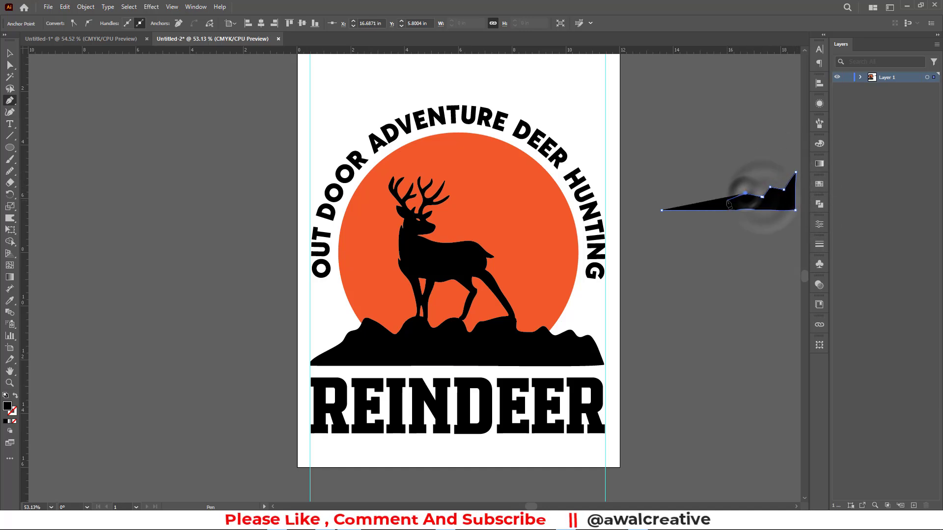
{"action": "left_click", "coordinate": [727, 200]}
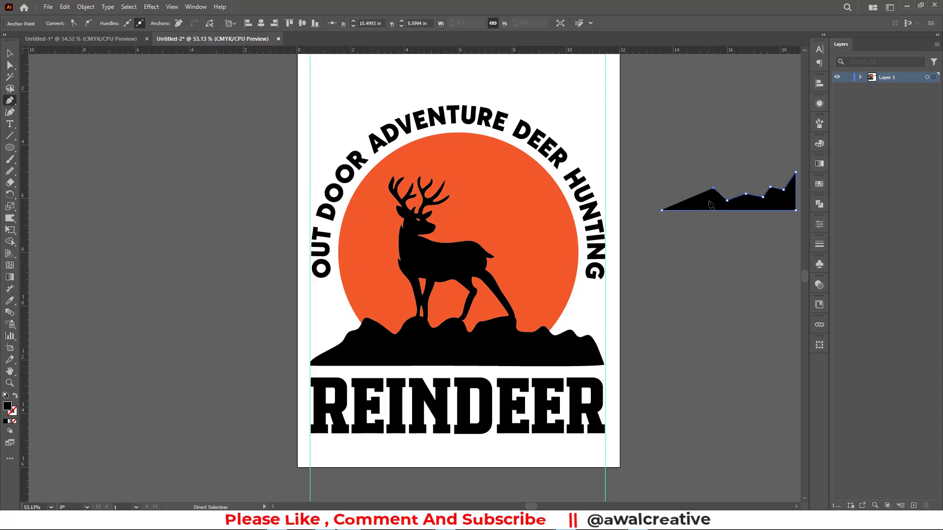
{"action": "left_click", "coordinate": [713, 198]}
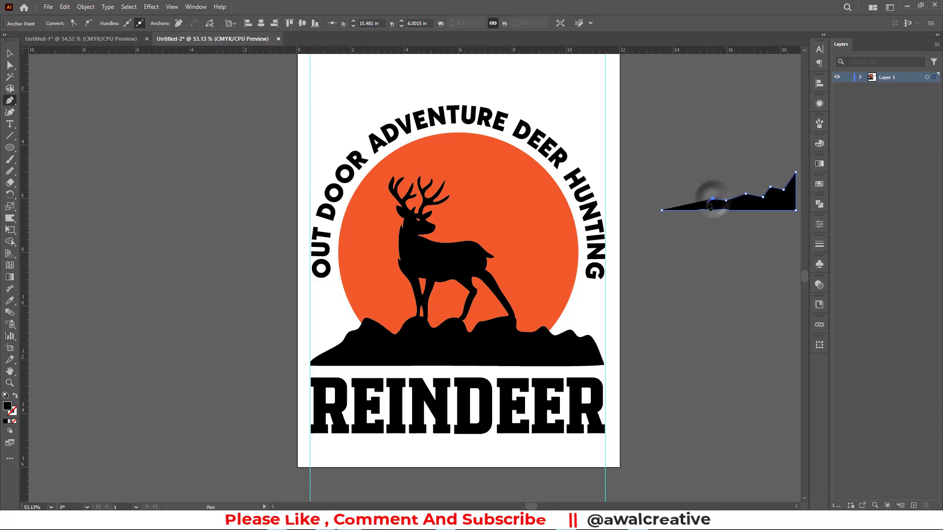
{"action": "left_click", "coordinate": [701, 202]}
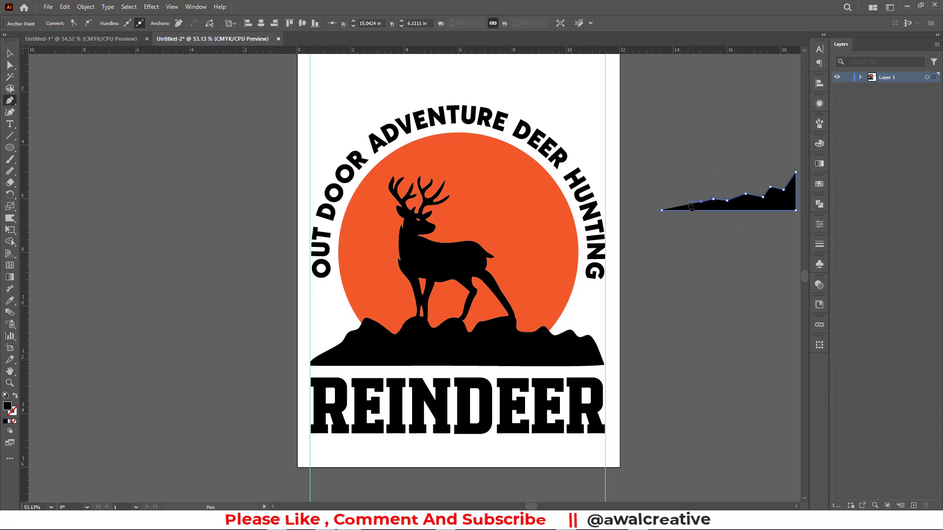
{"action": "left_click", "coordinate": [683, 204]}
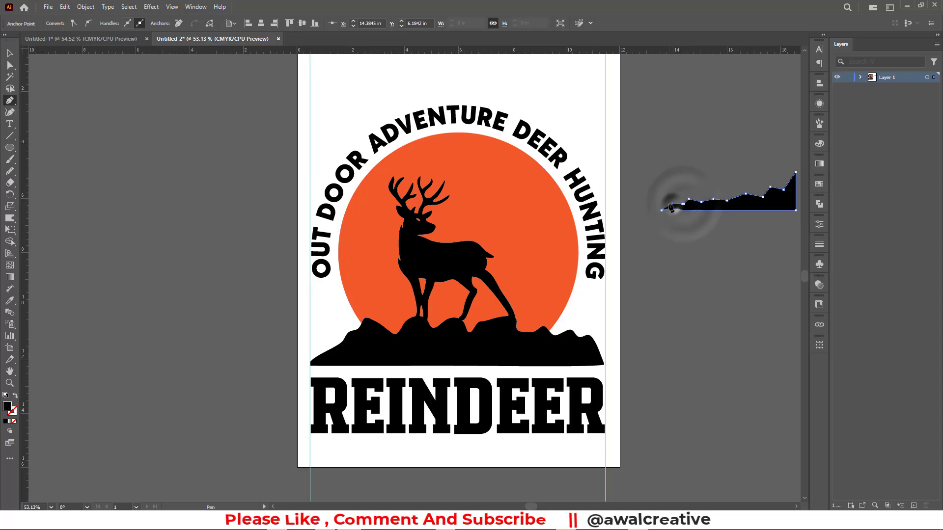
{"action": "left_click", "coordinate": [672, 204]}
{"action": "left_click", "coordinate": [661, 210]}
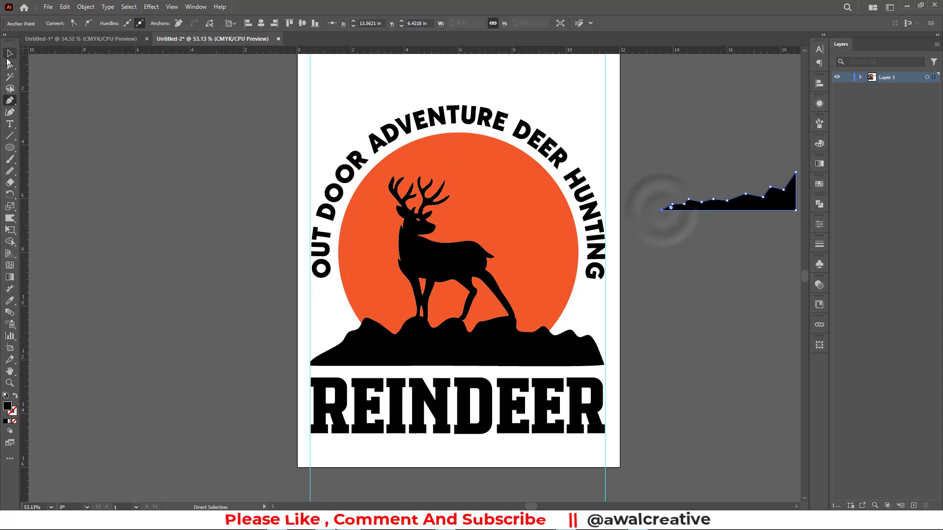
Move the jagged wedge over the orange circle's upper-right edge and smooth its outline by about 27%.
{"action": "left_click", "coordinate": [10, 53]}
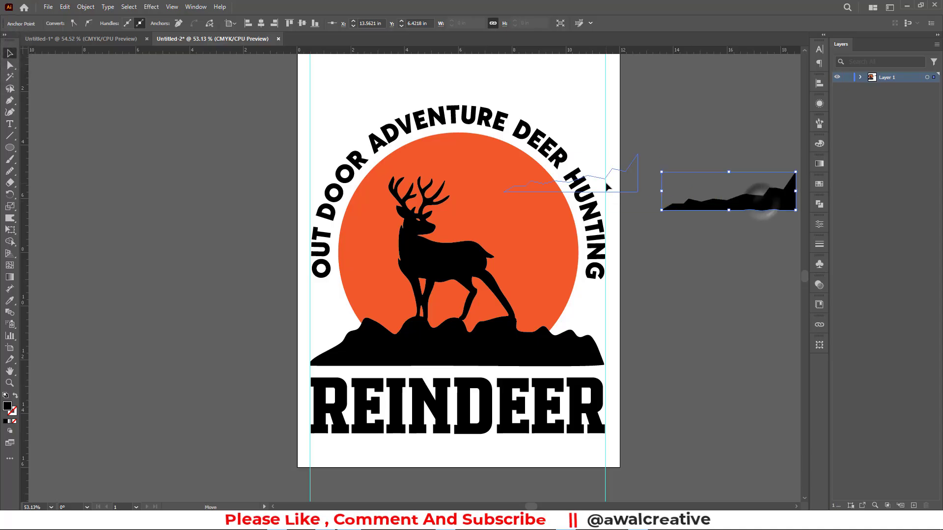
{"action": "left_click_drag", "start_coordinate": [760, 199], "coordinate": [602, 180]}
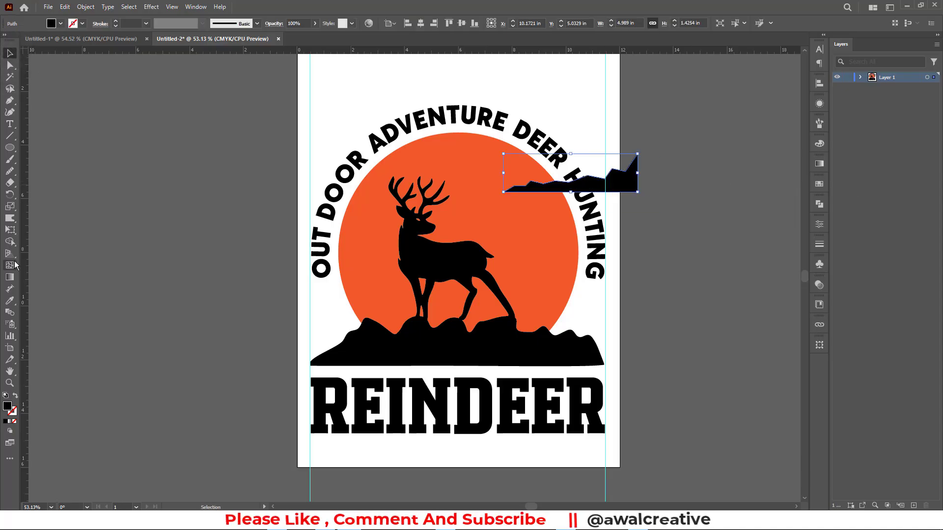
{"action": "left_click", "coordinate": [9, 170]}
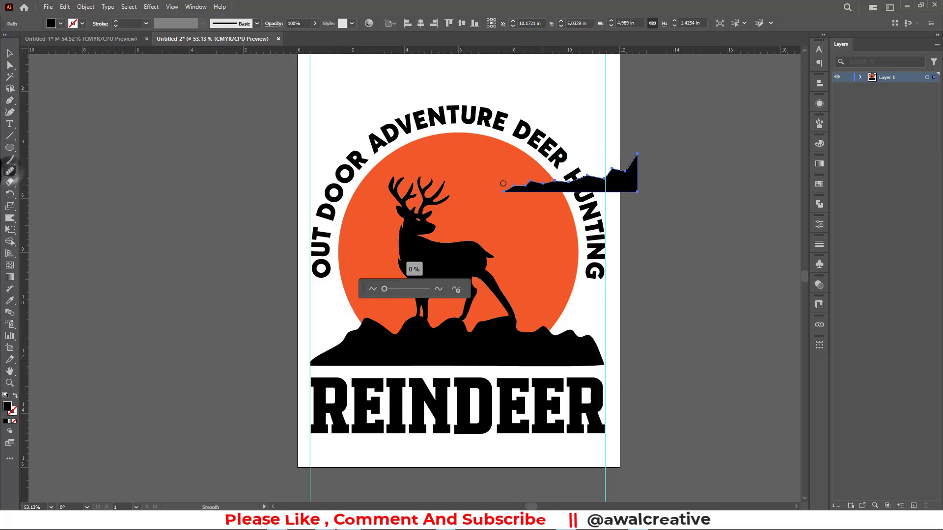
{"action": "left_click", "coordinate": [10, 171]}
{"action": "left_click_drag", "start_coordinate": [383, 289], "coordinate": [386, 290]}
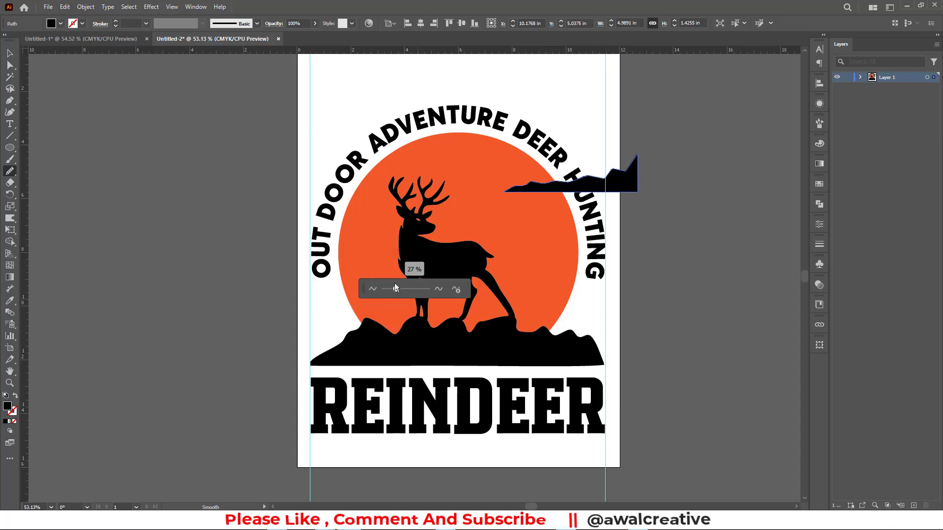
{"action": "left_click", "coordinate": [10, 53]}
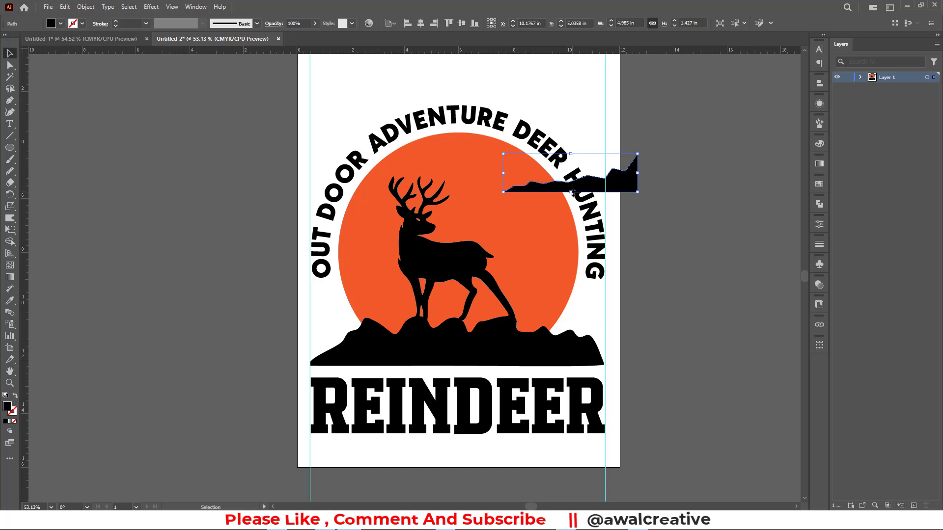
Duplicate the jagged wedge into a stack of six along the orange circle's right side, with the lower two about 2.55 in wide.
{"action": "left_click_drag", "start_coordinate": [571, 192], "coordinate": [578, 295]}
{"action": "left_click", "coordinate": [688, 181]}
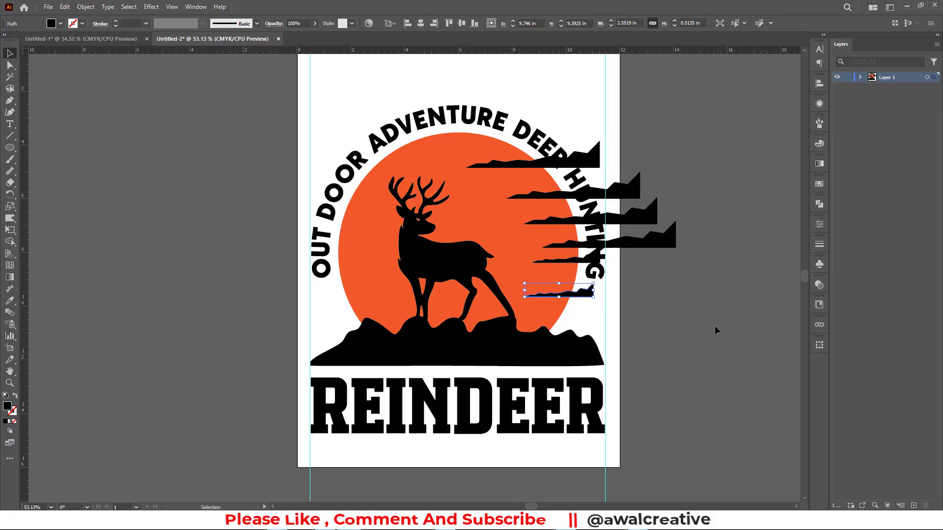
{"action": "left_click", "coordinate": [570, 263]}
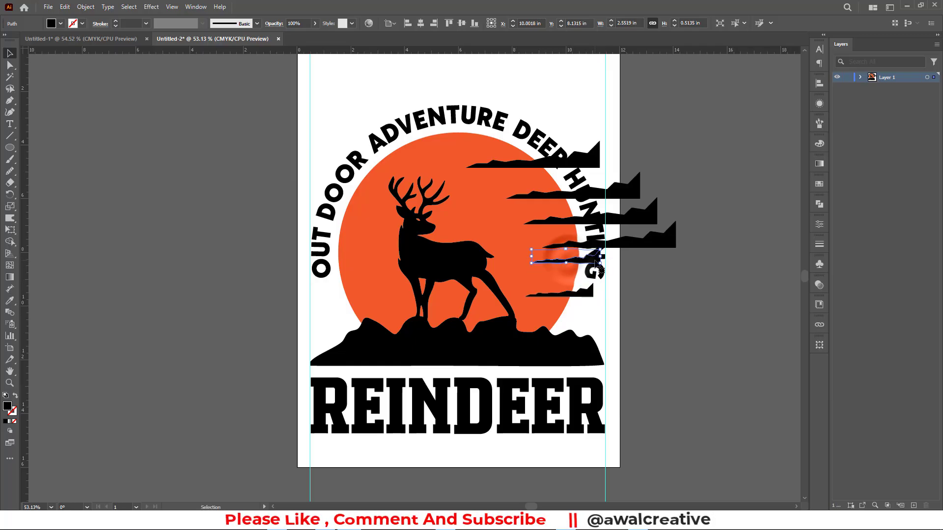
{"action": "left_click", "coordinate": [587, 294]}
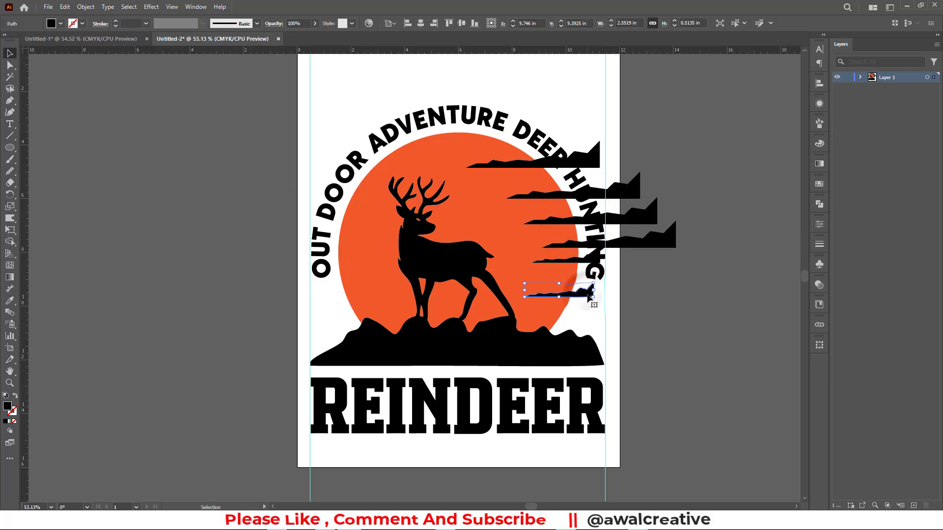
Copy a small wedge onto the circle's left edge, mirror it so its thick end faces outward, and enlarge it to about 3.67 in wide.
{"action": "left_click_drag", "start_coordinate": [587, 294], "coordinate": [395, 223]}
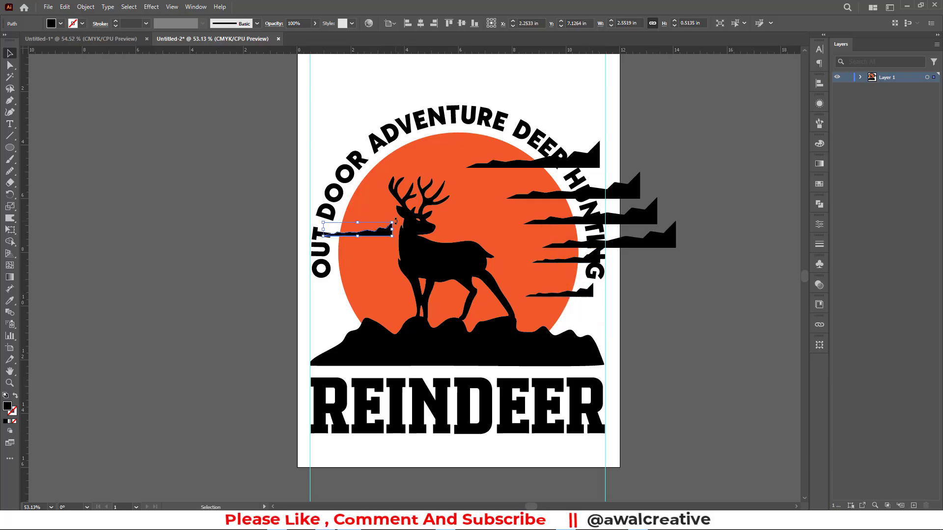
{"action": "right_click", "coordinate": [384, 230]}
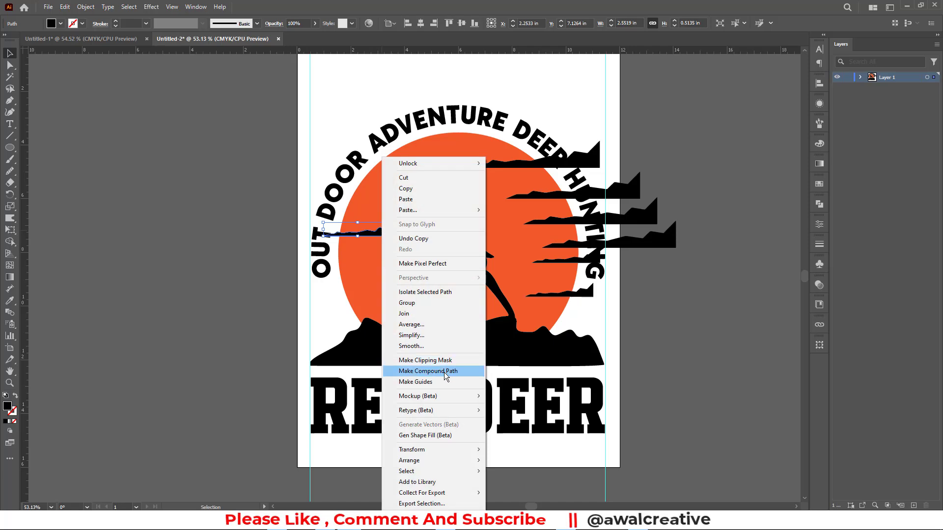
{"action": "mouse_move", "coordinate": [440, 458]}
{"action": "left_click", "coordinate": [506, 397]}
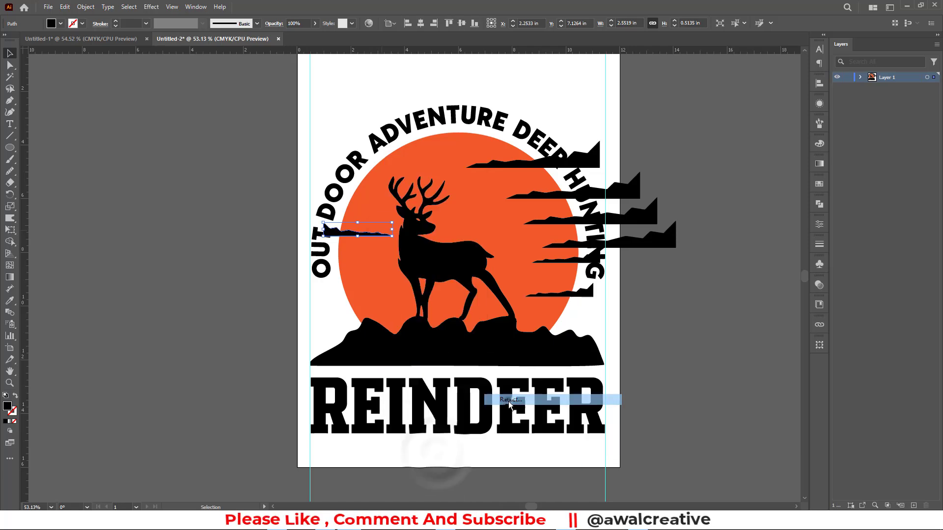
{"action": "left_click", "coordinate": [450, 376]}
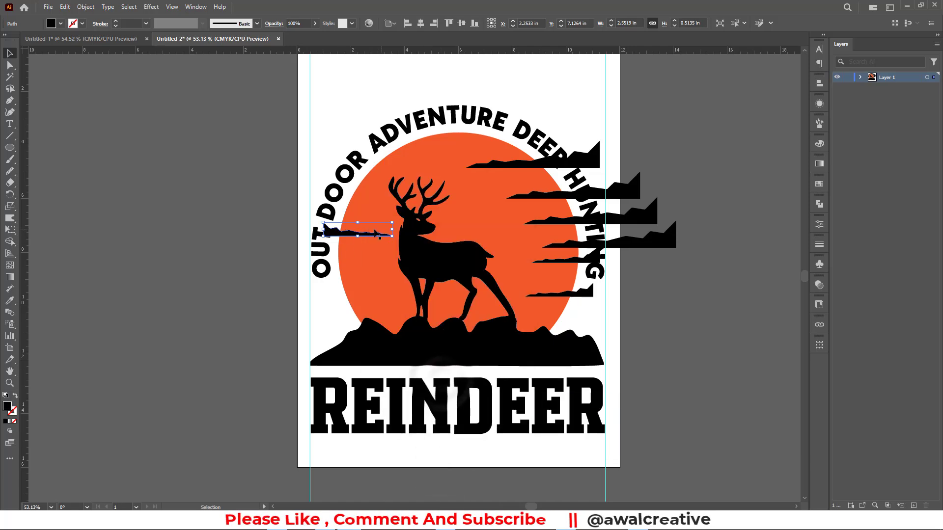
{"action": "left_click_drag", "start_coordinate": [394, 221], "coordinate": [422, 216]}
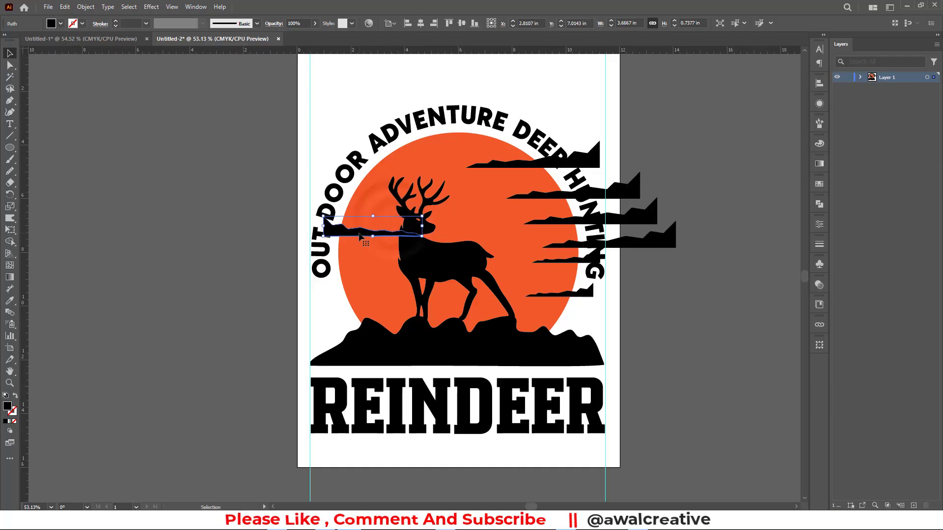
Duplicate the mirrored wedge into a stack of six along the circle's left side, with the lower two about 2.45 in wide.
{"action": "left_click_drag", "start_coordinate": [359, 227], "coordinate": [369, 292]}
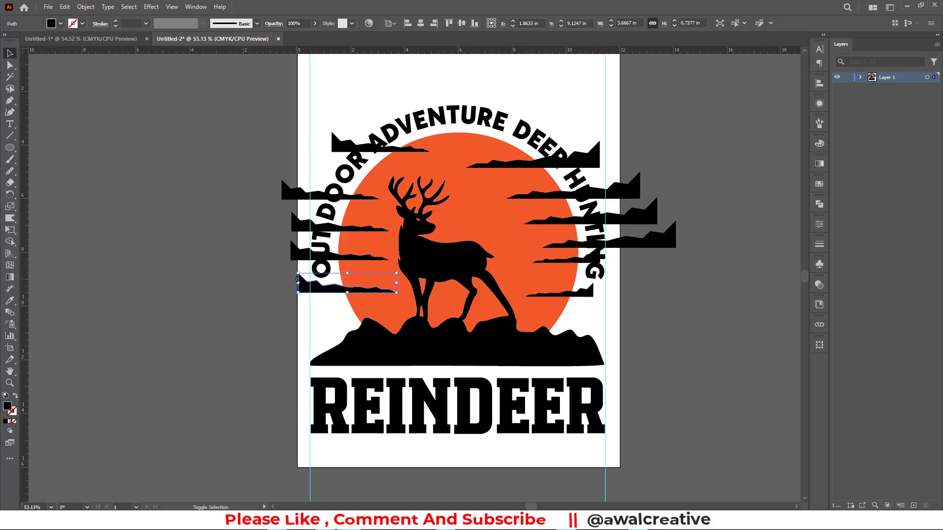
{"action": "left_click_drag", "start_coordinate": [299, 283], "coordinate": [384, 314]}
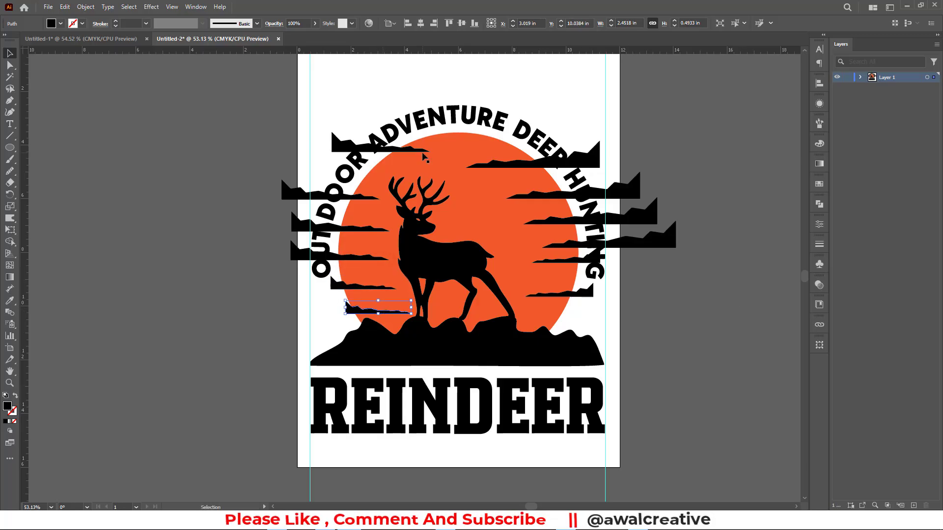
Select the wedges together with the circle and cut the upper three right-side wedges out of the orange circle with Shape Builder.
{"action": "left_click_drag", "start_coordinate": [352, 133], "coordinate": [631, 319]}
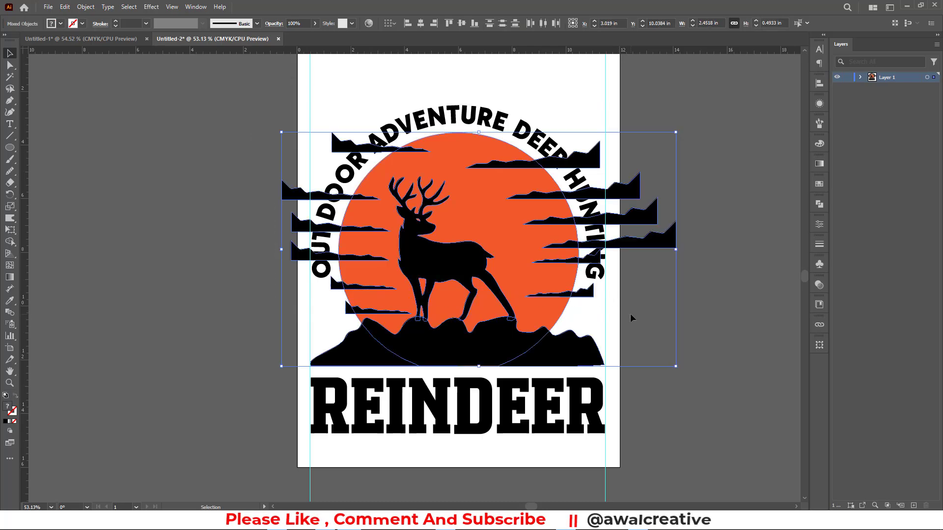
{"action": "left_click", "coordinate": [9, 383]}
{"action": "mouse_move", "coordinate": [299, 84]}
{"action": "left_mouse_down"}
{"action": "mouse_move", "coordinate": [383, 152]}
{"action": "mouse_move", "coordinate": [640, 408]}
{"action": "mouse_move", "coordinate": [657, 410]}
{"action": "left_mouse_up"}
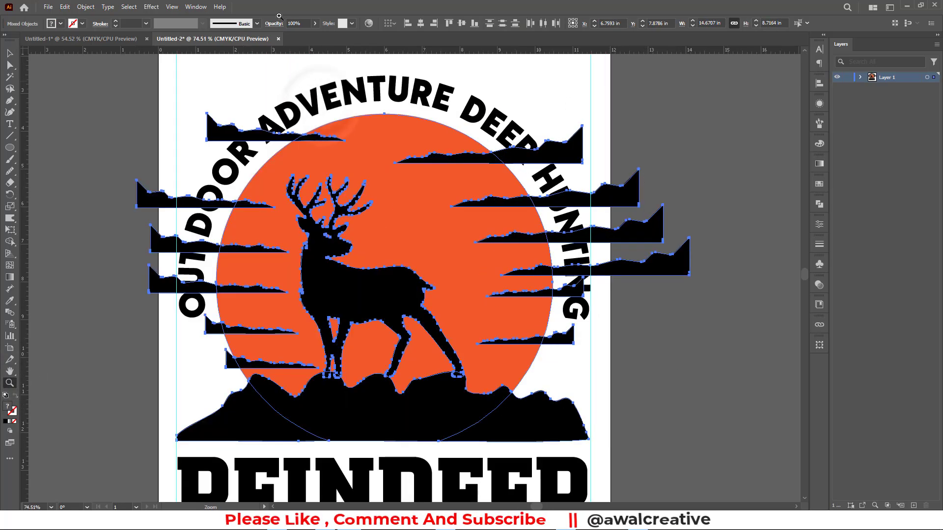
{"action": "left_click", "coordinate": [10, 242]}
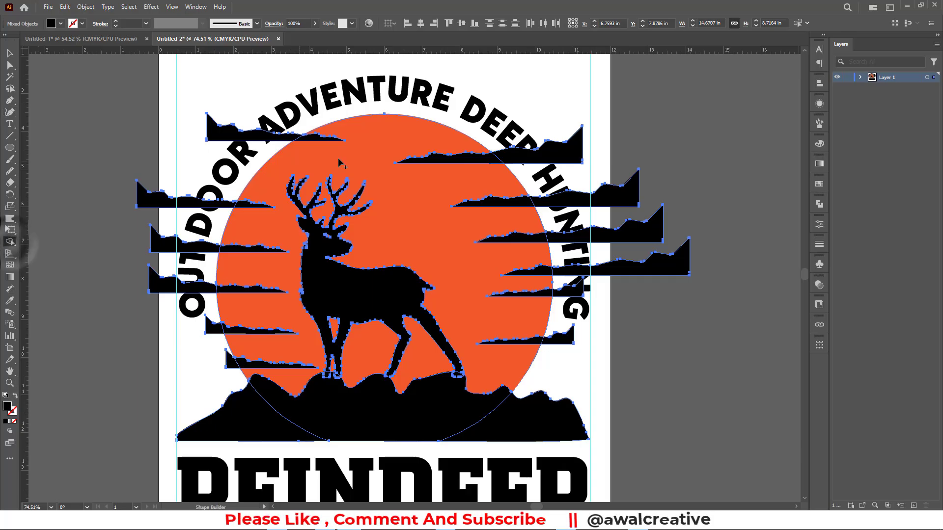
{"action": "left_click", "coordinate": [545, 147], "text": "alt"}
{"action": "left_click", "coordinate": [467, 158], "text": "alt"}
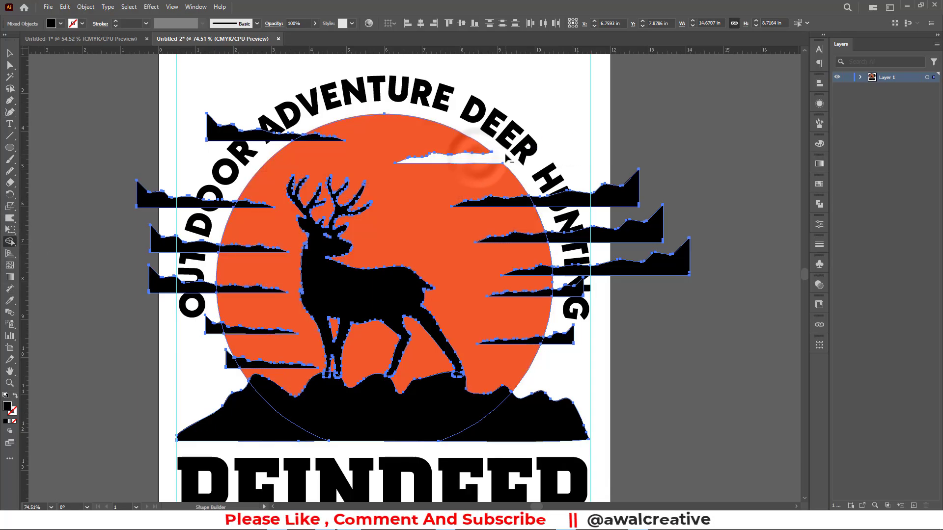
{"action": "left_click", "coordinate": [525, 206], "text": "alt"}
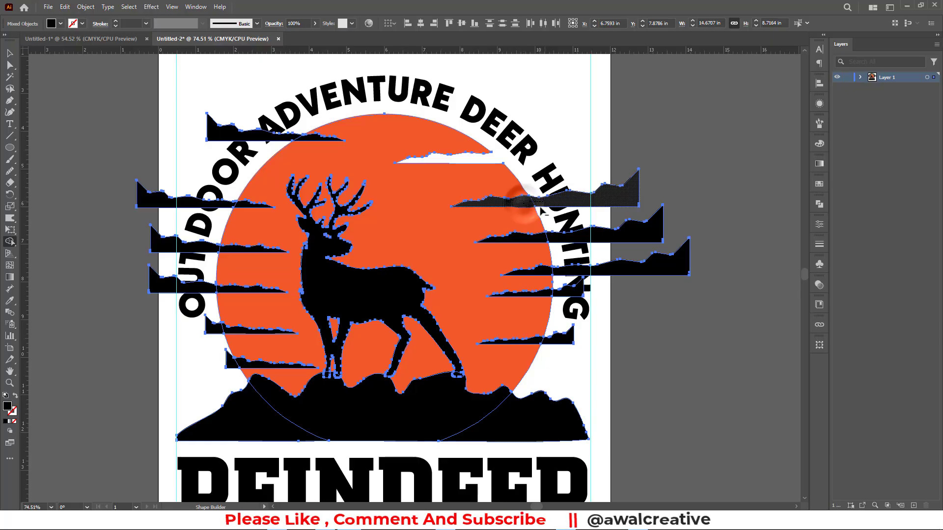
{"action": "left_click", "coordinate": [524, 236], "text": "alt"}
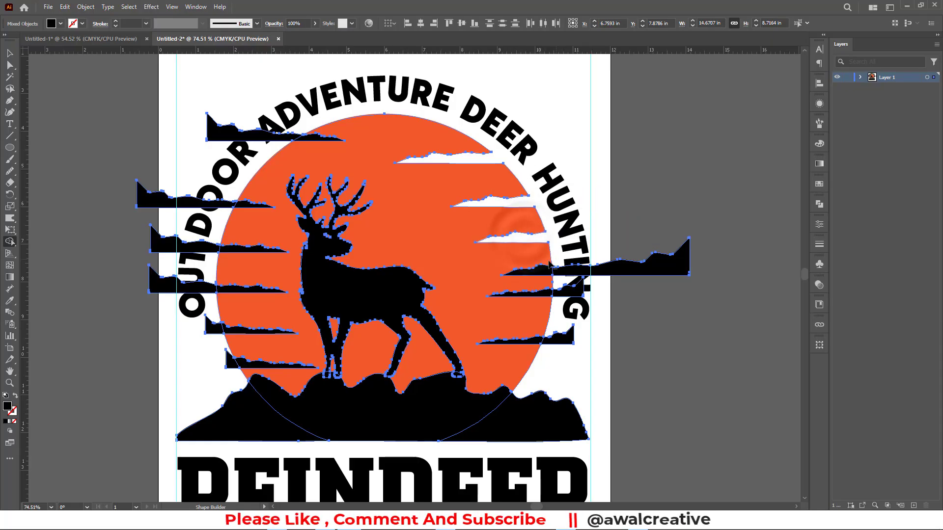
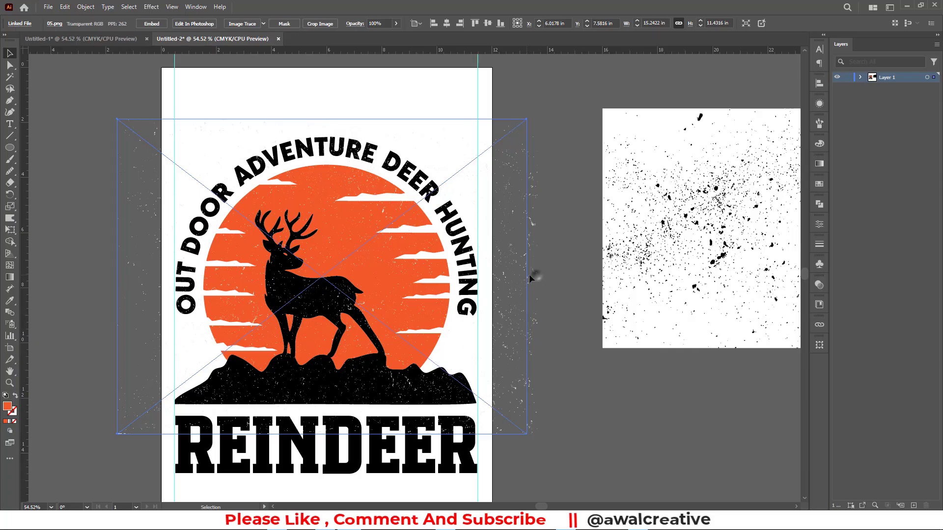
Resize the 05.png grunge texture to about 11.9 in wide to fit the artboard and extend its lower edge below the REINDEER title.
{"action": "left_click_drag", "start_coordinate": [537, 276], "coordinate": [492, 276]}
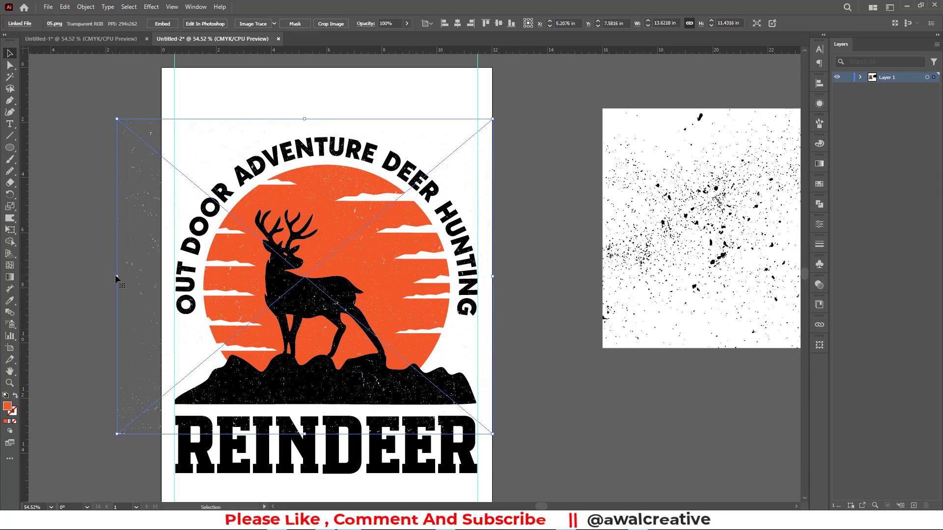
{"action": "left_click_drag", "start_coordinate": [117, 276], "coordinate": [163, 277]}
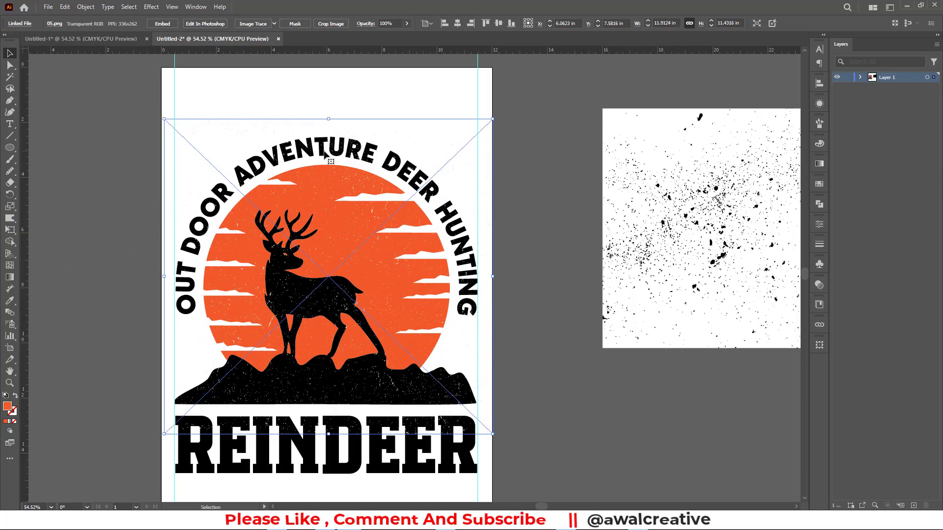
{"action": "scroll", "coordinate": [357, 354], "scroll_direction": "down", "scroll_amount": 3}
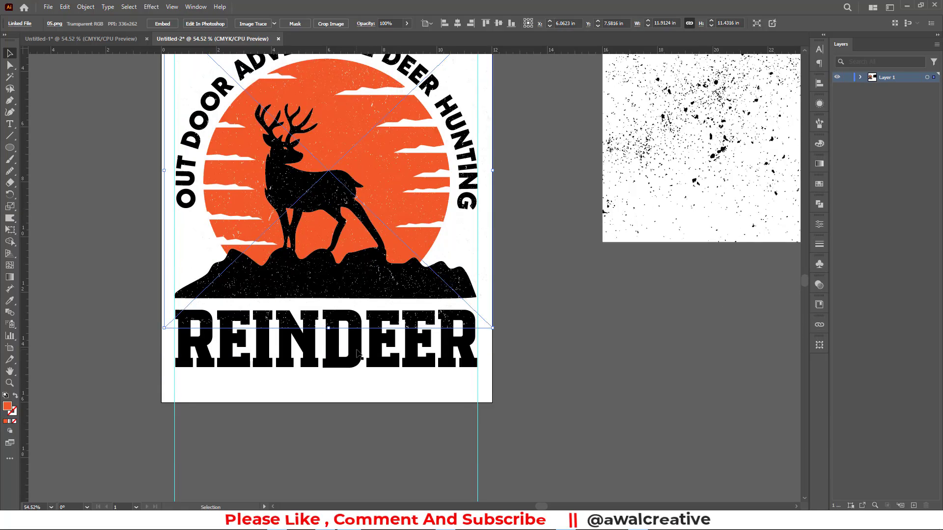
{"action": "left_click_drag", "start_coordinate": [328, 328], "coordinate": [328, 369]}
{"action": "scroll", "coordinate": [343, 258], "scroll_direction": "up", "scroll_amount": 2}
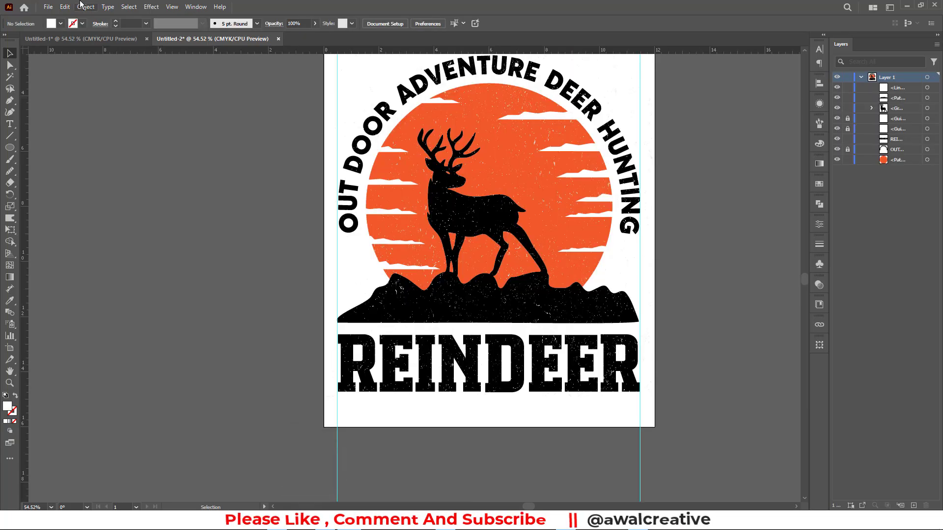
Unlock all objects, delete the two vertical guides, and select the whole design.
{"action": "left_click", "coordinate": [85, 7]}
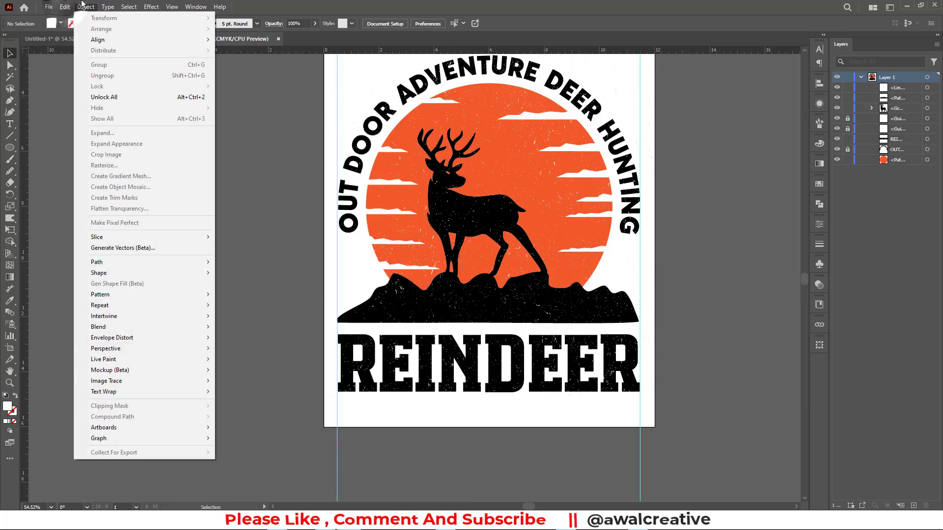
{"action": "left_click", "coordinate": [116, 97]}
{"action": "left_click", "coordinate": [105, 278]}
{"action": "scroll", "coordinate": [255, 422], "scroll_direction": "down", "scroll_amount": 2}
{"action": "left_click_drag", "start_coordinate": [255, 423], "coordinate": [753, 473]}
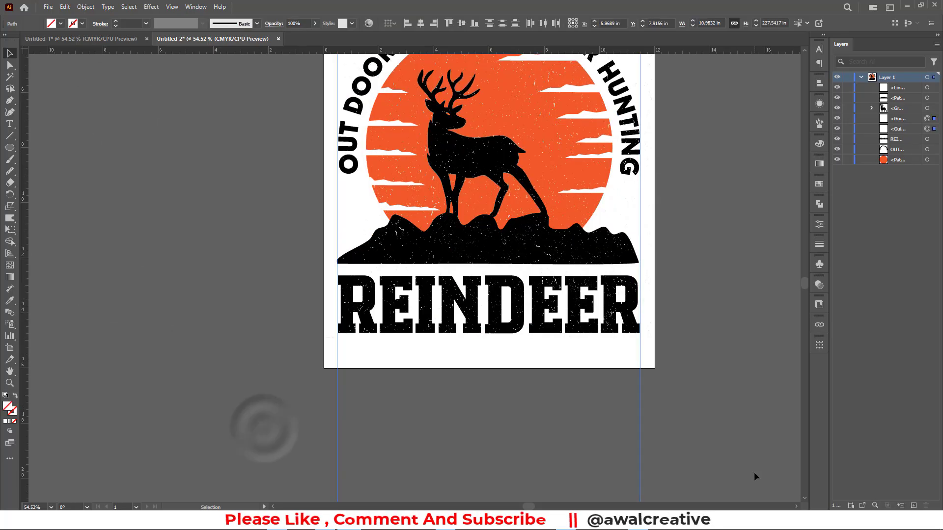
{"action": "key", "text": "Delete"}
{"action": "scroll", "coordinate": [730, 459], "scroll_direction": "up", "scroll_amount": 2}
{"action": "scroll", "coordinate": [569, 255], "scroll_direction": "up", "scroll_amount": 2}
{"action": "left_click_drag", "start_coordinate": [252, 100], "coordinate": [736, 499]}
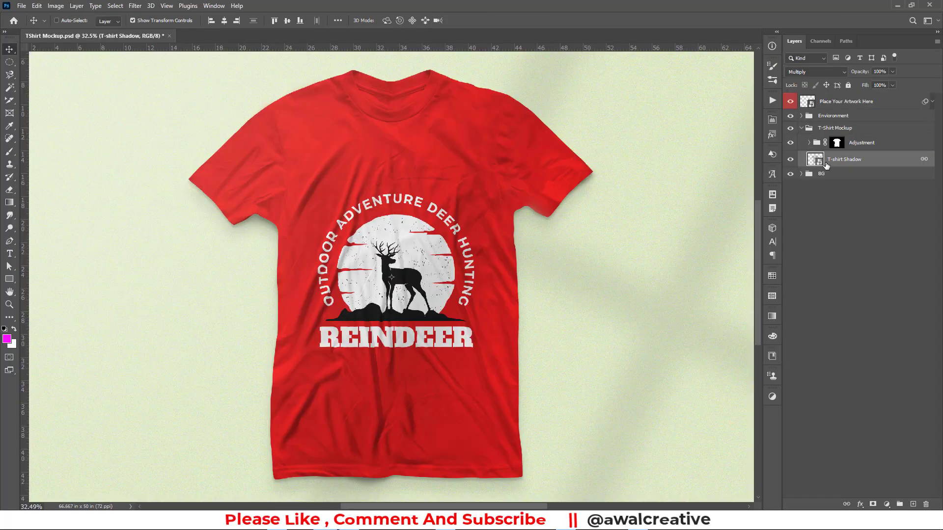
In Photoshop's TShirt Mockup.psd, open the Place Your Artwork Here smart object and delete layer 3 and the Design group.
{"action": "left_click", "coordinate": [809, 142]}
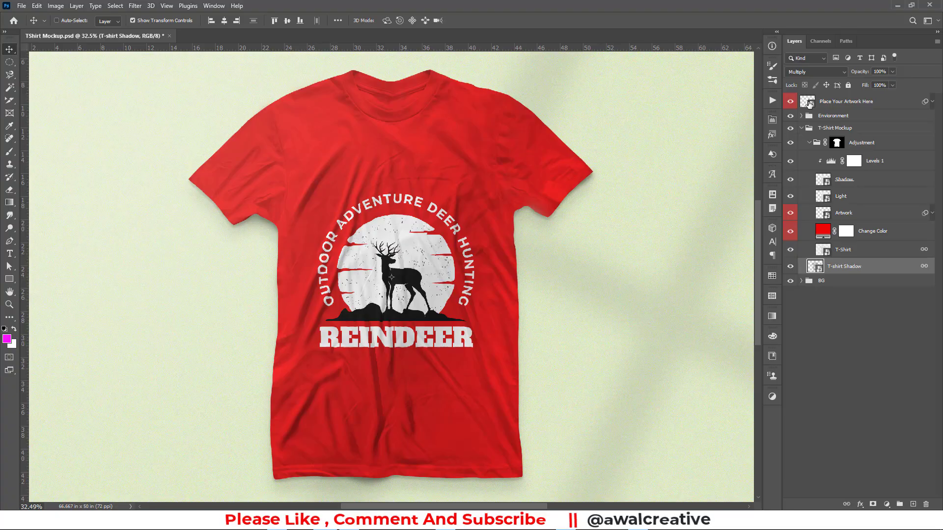
{"action": "double_click", "coordinate": [809, 102]}
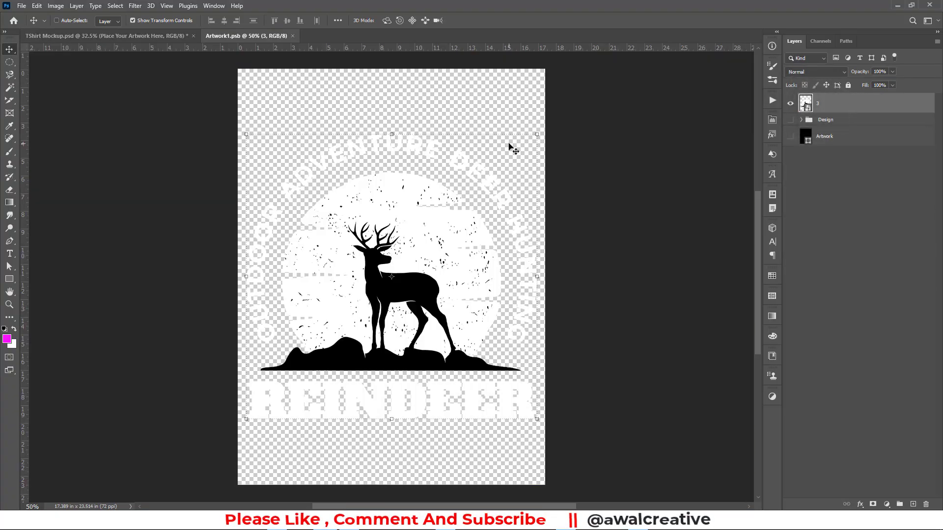
{"action": "left_click", "coordinate": [791, 103]}
{"action": "left_click_drag", "start_coordinate": [805, 104], "coordinate": [827, 107]}
{"action": "key", "text": "Delete"}
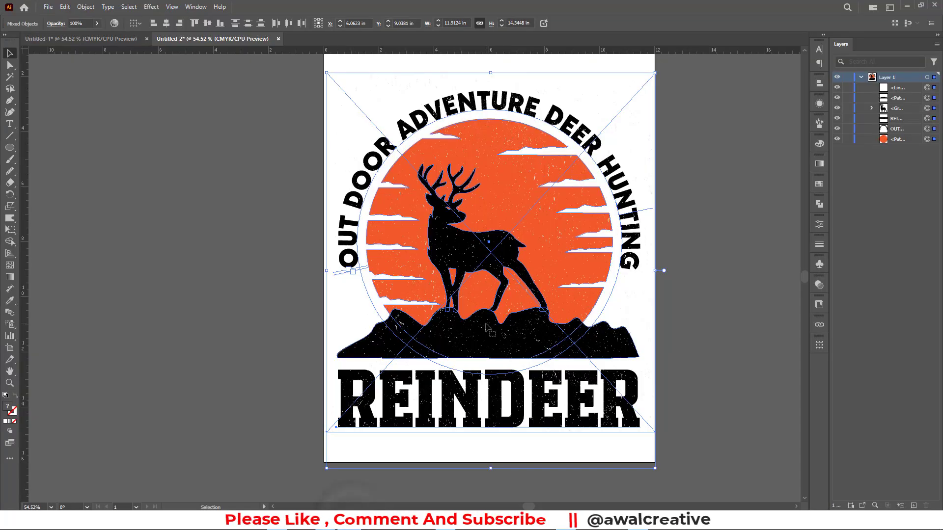
Bring the selected Illustrator design into Photoshop's Artwork1.psb as a vector smart object and scale it to about 138.6%.
{"action": "left_click_drag", "start_coordinate": [486, 328], "coordinate": [251, 520]}
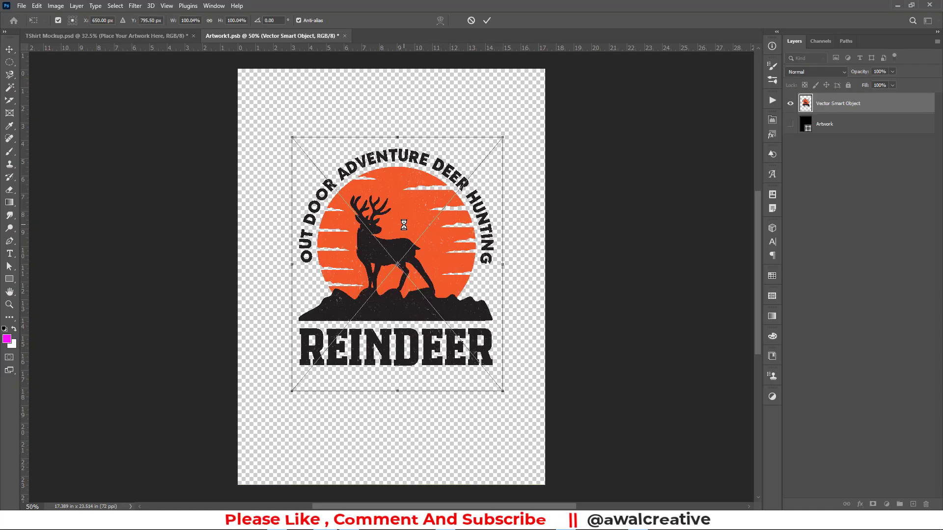
{"action": "left_click_drag", "start_coordinate": [397, 142], "coordinate": [397, 93]}
{"action": "left_click_drag", "start_coordinate": [392, 392], "coordinate": [394, 442]}
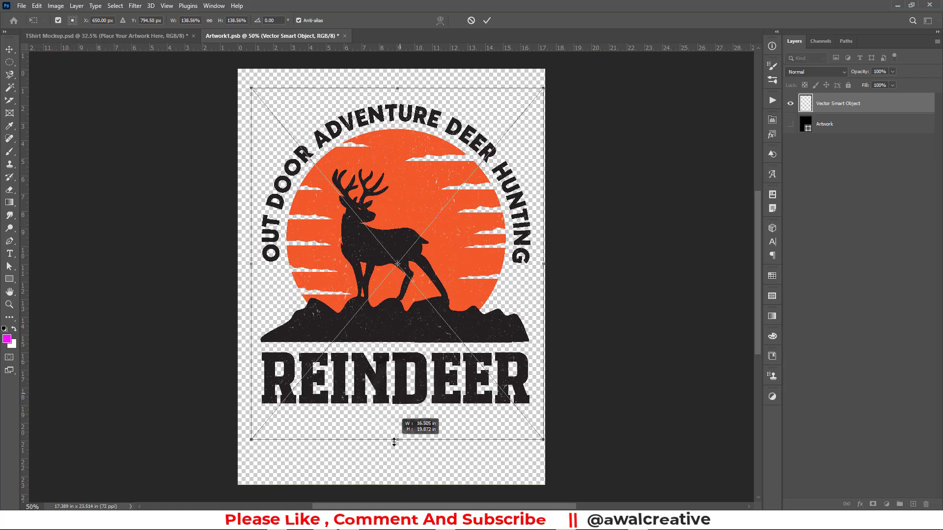
{"action": "left_click", "coordinate": [487, 20]}
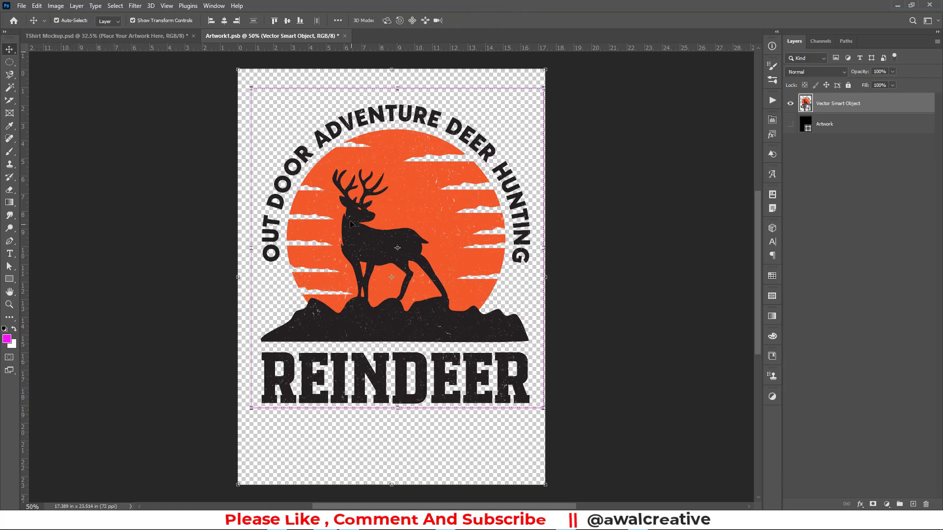
Centre the placed artwork horizontally and vertically on the canvas and clear the selection.
{"action": "key", "text": "ctrl+a"}
{"action": "left_click", "coordinate": [213, 21]}
{"action": "left_click", "coordinate": [224, 21]}
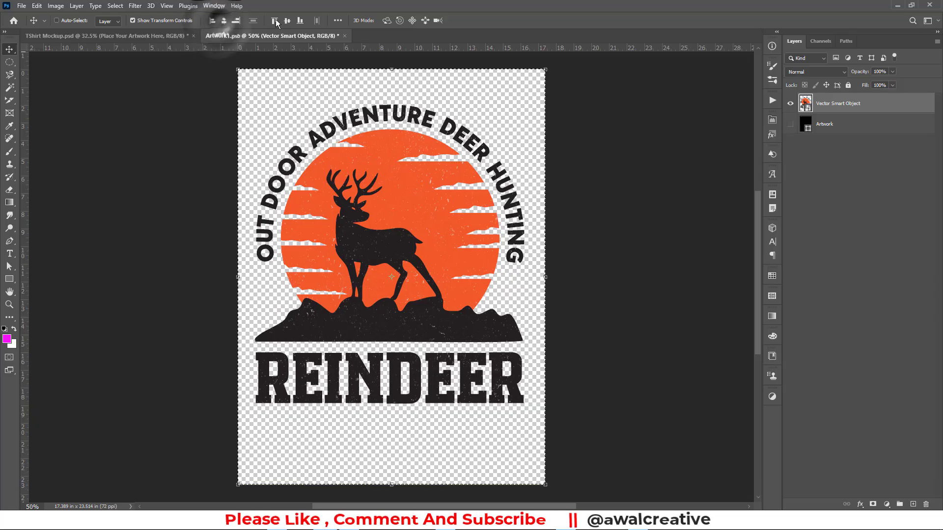
{"action": "left_click", "coordinate": [287, 21]}
{"action": "key", "text": "ctrl+d"}
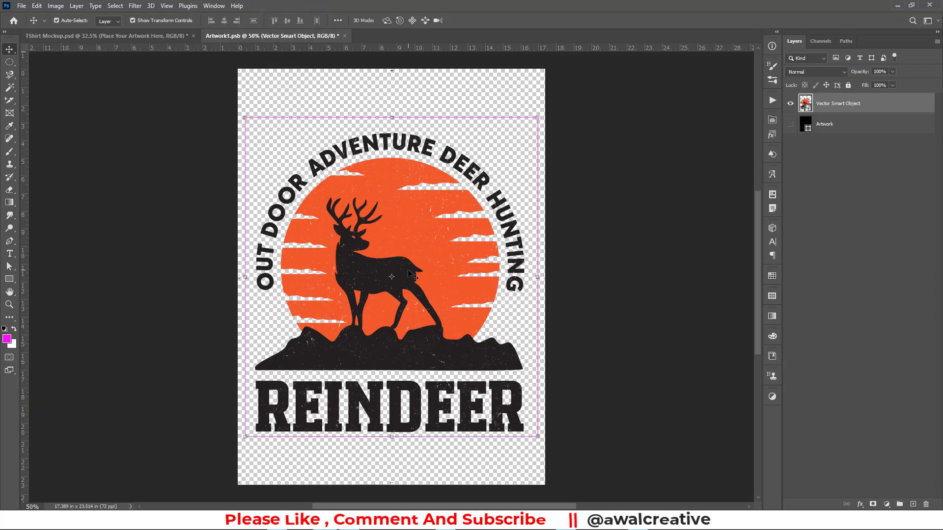
Enlarge the placed artwork to about 146.5%, then save and close Artwork1.psb to update the T-shirt mockup.
{"action": "key", "text": "ctrl"}
{"action": "left_click_drag", "start_coordinate": [394, 113], "coordinate": [395, 97]}
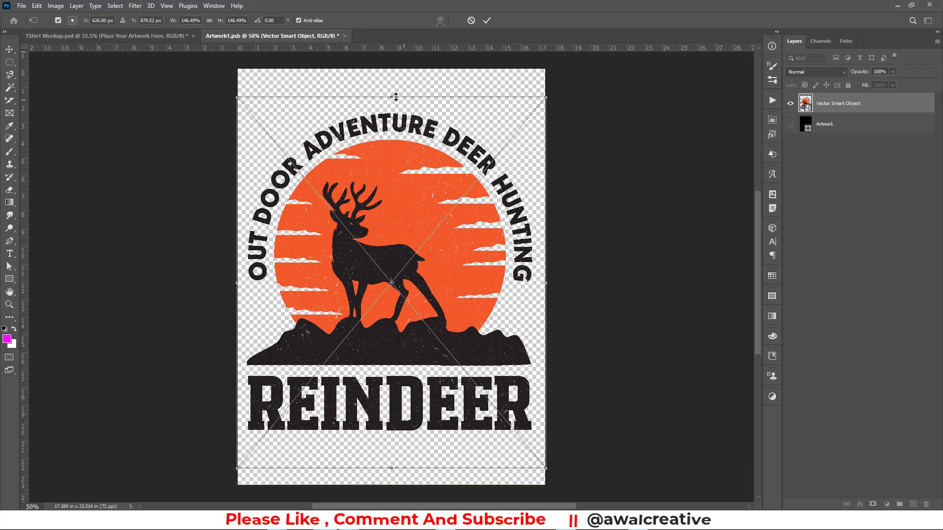
{"action": "left_click", "coordinate": [488, 19]}
{"action": "key", "text": "ctrl+s"}
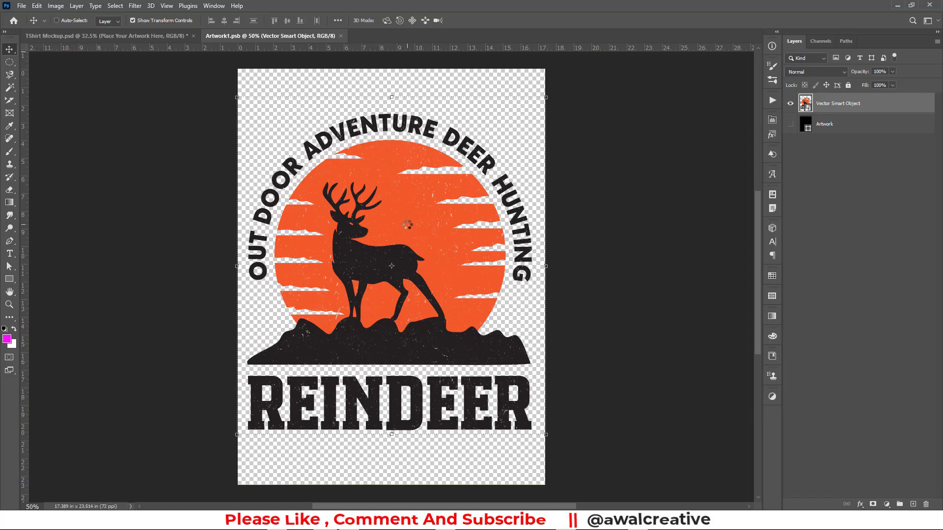
{"action": "left_click", "coordinate": [342, 35]}
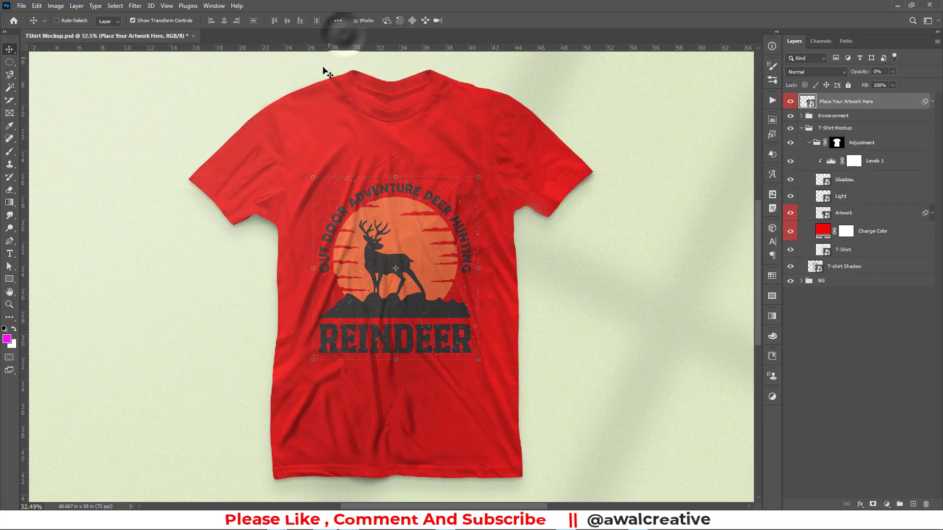
{"action": "double_click", "coordinate": [827, 231]}
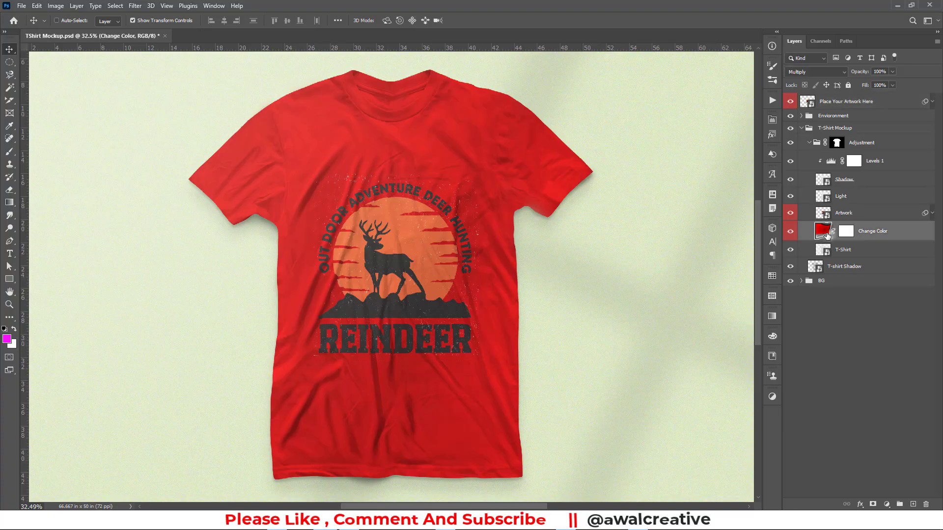
{"action": "mouse_move", "coordinate": [678, 230]}
{"action": "left_mouse_down"}
{"action": "mouse_move", "coordinate": [637, 201]}
{"action": "mouse_move", "coordinate": [651, 235]}
{"action": "mouse_move", "coordinate": [657, 325]}
{"action": "mouse_move", "coordinate": [772, 307]}
{"action": "mouse_move", "coordinate": [737, 273]}
{"action": "mouse_move", "coordinate": [764, 203]}
{"action": "left_mouse_up"}
{"action": "left_click_drag", "start_coordinate": [769, 286], "coordinate": [780, 225]}
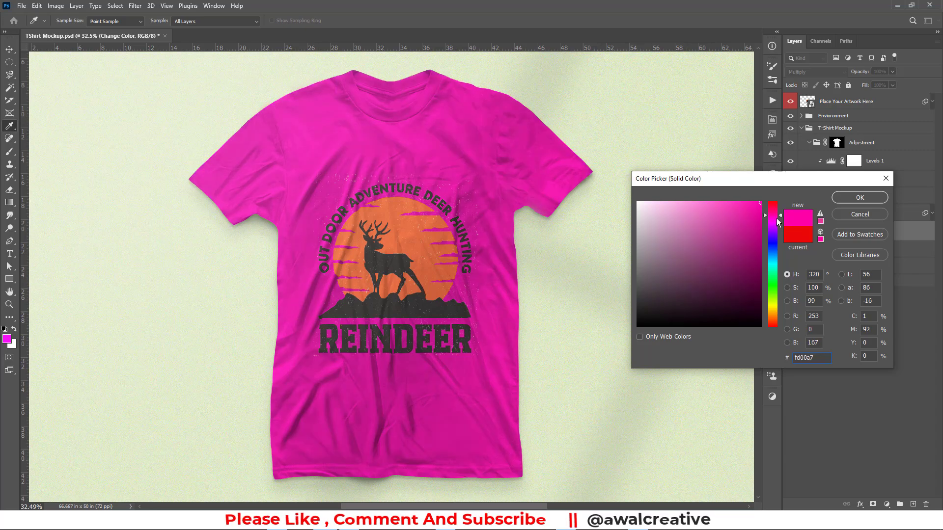
{"action": "left_click_drag", "start_coordinate": [772, 283], "coordinate": [780, 334]}
{"action": "mouse_move", "coordinate": [759, 231]}
{"action": "left_mouse_down"}
{"action": "mouse_move", "coordinate": [751, 243]}
{"action": "mouse_move", "coordinate": [656, 201]}
{"action": "left_mouse_up"}
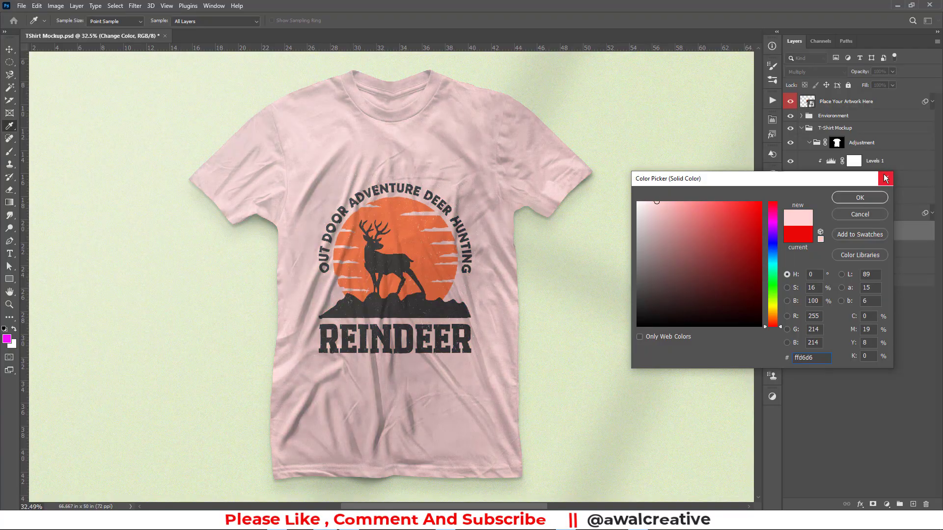
{"action": "left_click", "coordinate": [885, 177]}
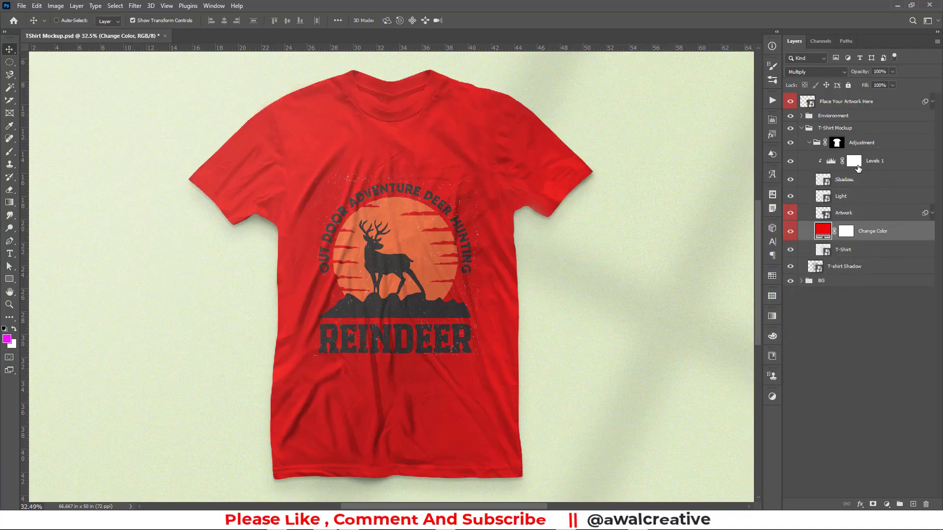
Open the Place Your Artwork Here smart object, give its artwork a white (ffffff) Color Overlay, then save and close Artwork1.psb.
{"action": "double_click", "coordinate": [811, 103]}
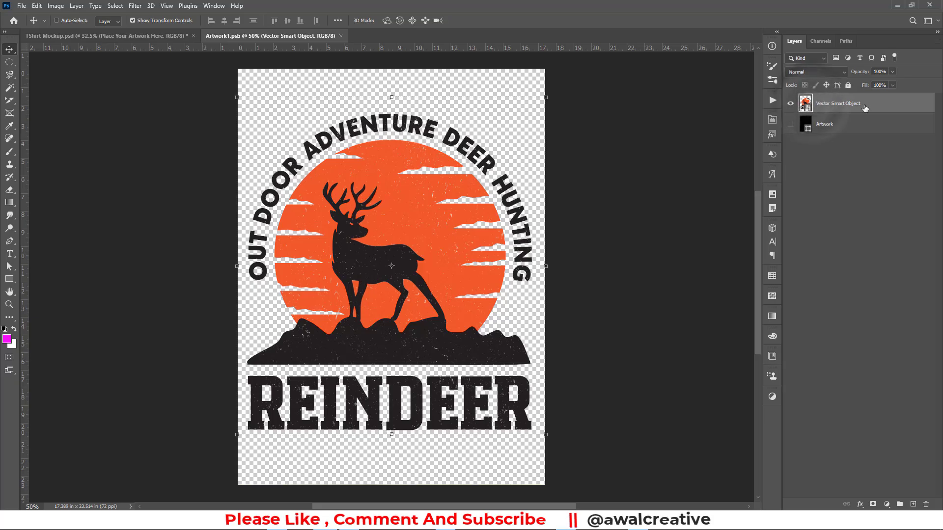
{"action": "right_click", "coordinate": [830, 98]}
{"action": "left_click", "coordinate": [799, 72]}
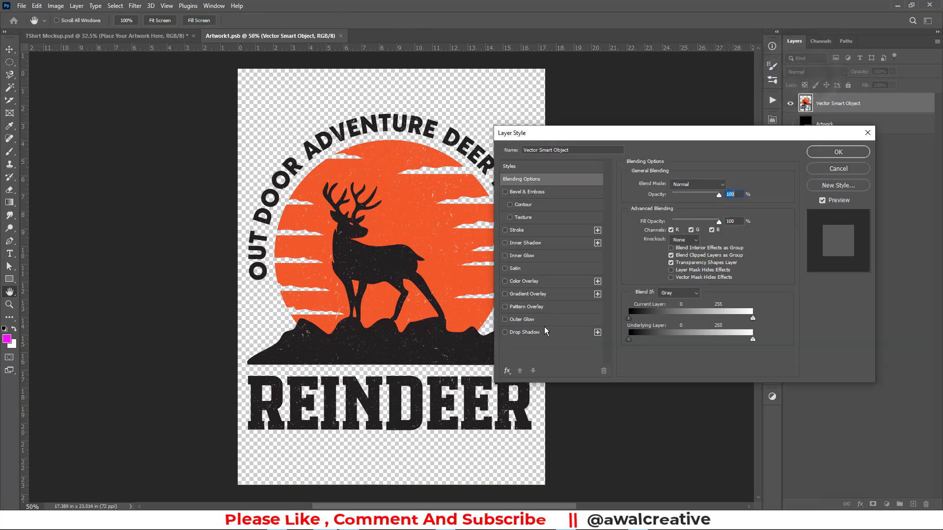
{"action": "left_click", "coordinate": [538, 281]}
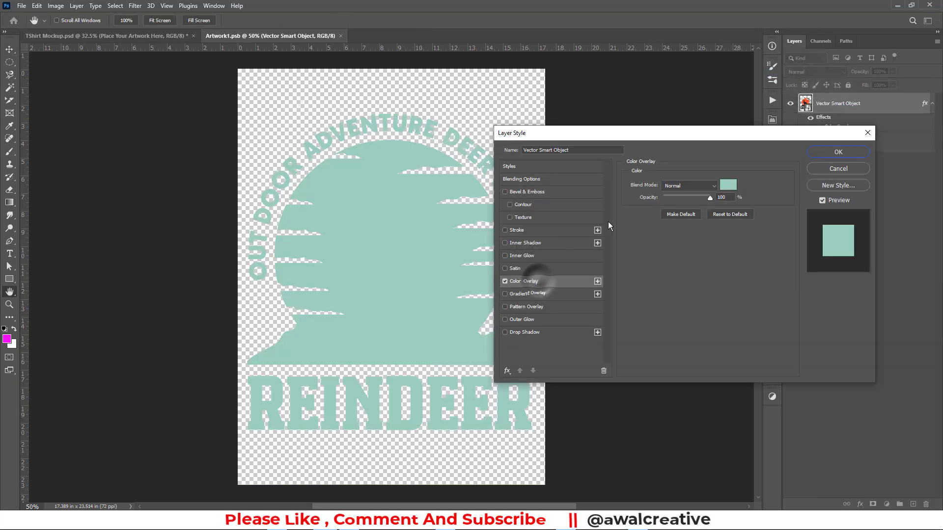
{"action": "left_click", "coordinate": [726, 183]}
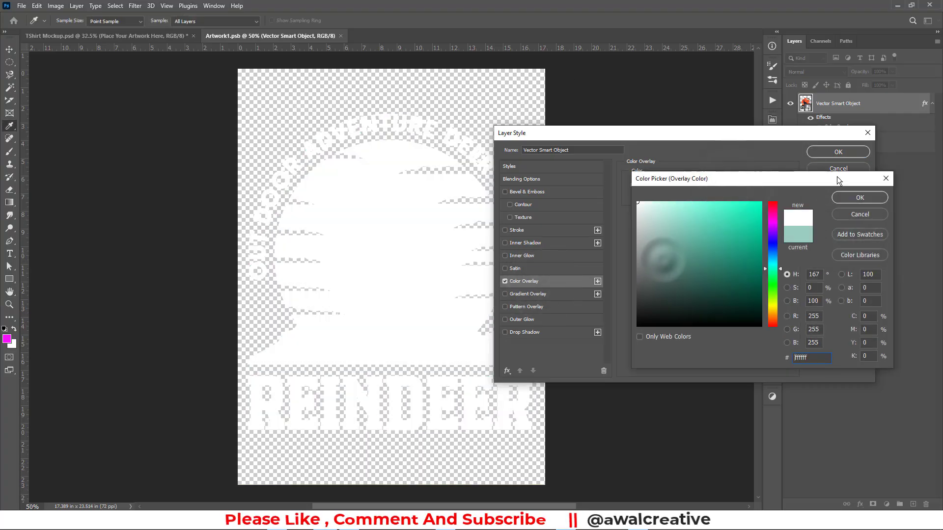
{"action": "left_click", "coordinate": [859, 197]}
{"action": "left_click", "coordinate": [838, 152]}
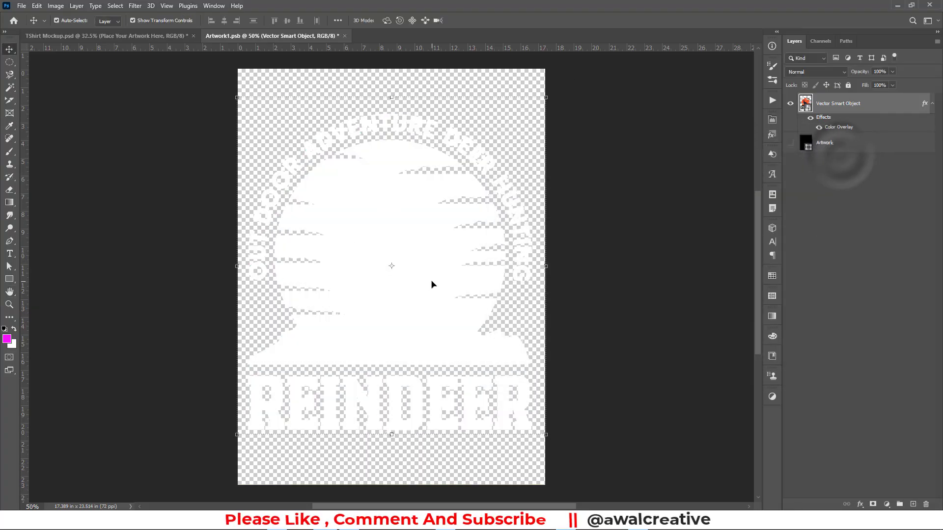
{"action": "key", "text": "ctrl+s"}
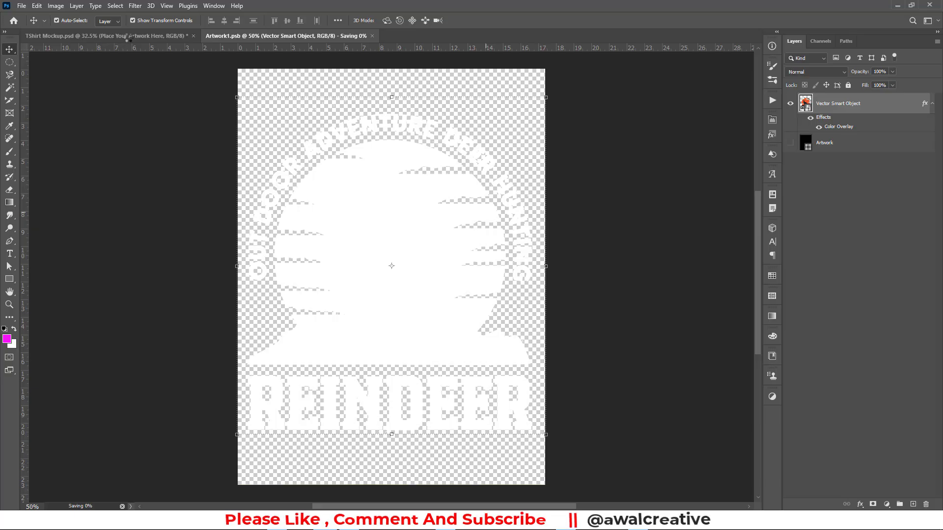
{"action": "left_click", "coordinate": [162, 34]}
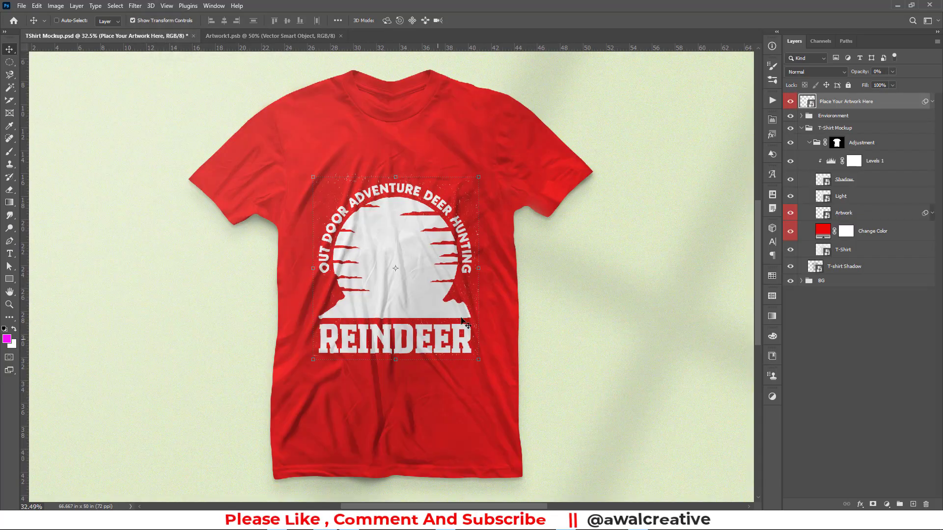
{"action": "left_click", "coordinate": [341, 36]}
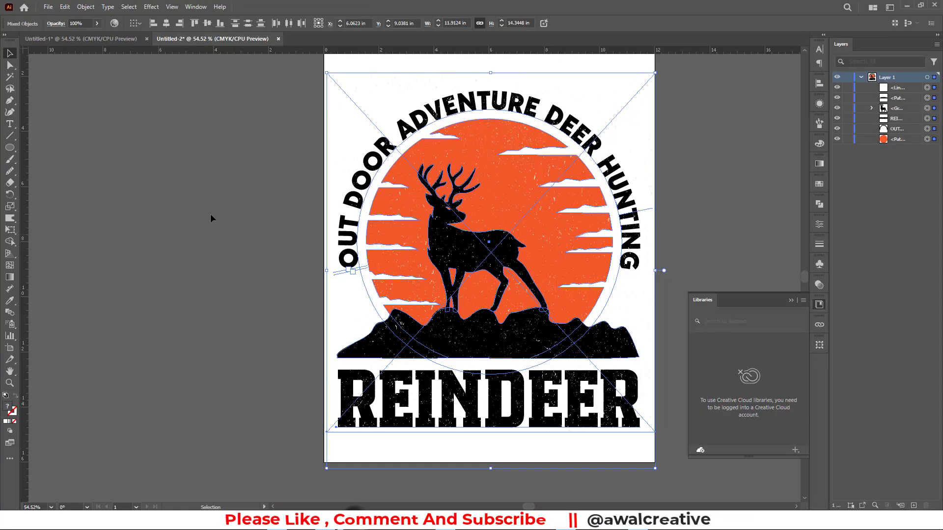
Switch to the Illustrator design and lock the linked 05.png texture that covers the artwork.
{"action": "left_click", "coordinate": [189, 188]}
{"action": "left_click", "coordinate": [463, 314]}
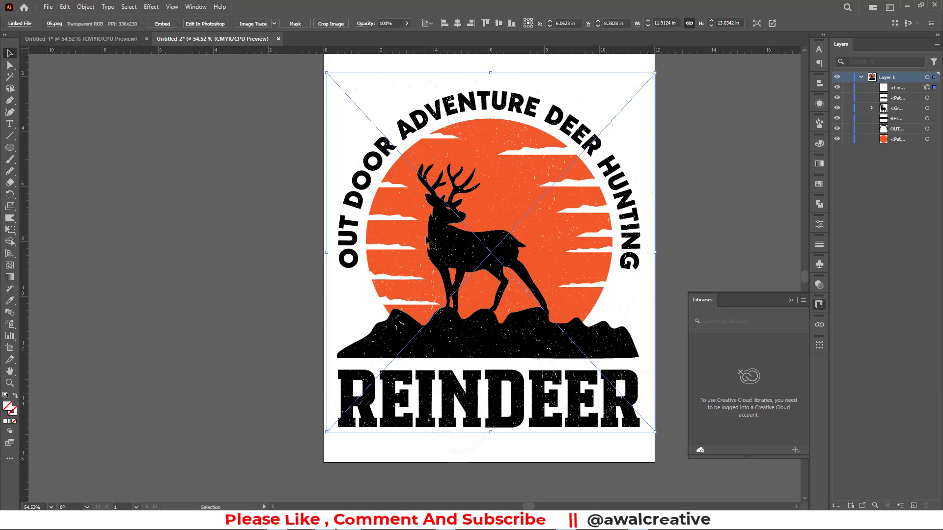
{"action": "right_click", "coordinate": [427, 239]}
{"action": "left_click", "coordinate": [734, 178]}
{"action": "left_click", "coordinate": [610, 405]}
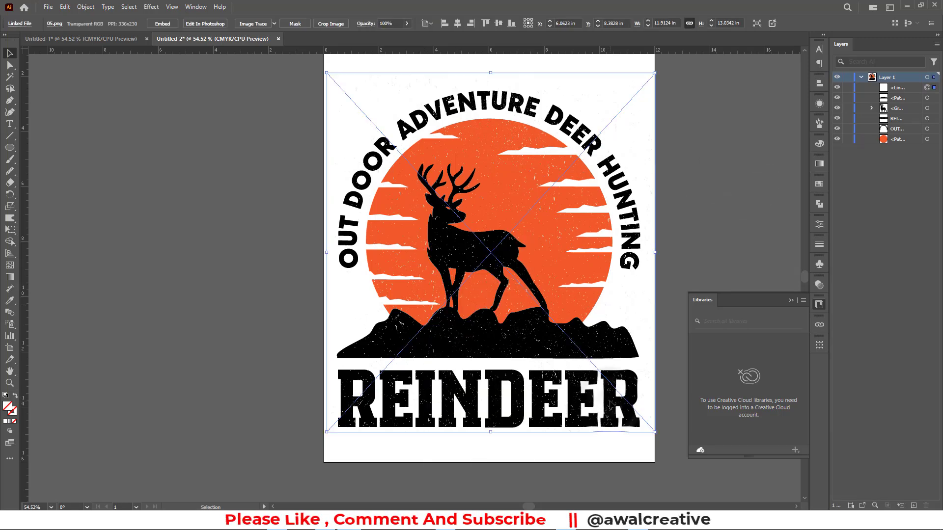
{"action": "right_click", "coordinate": [611, 402]}
{"action": "left_click", "coordinate": [747, 190]}
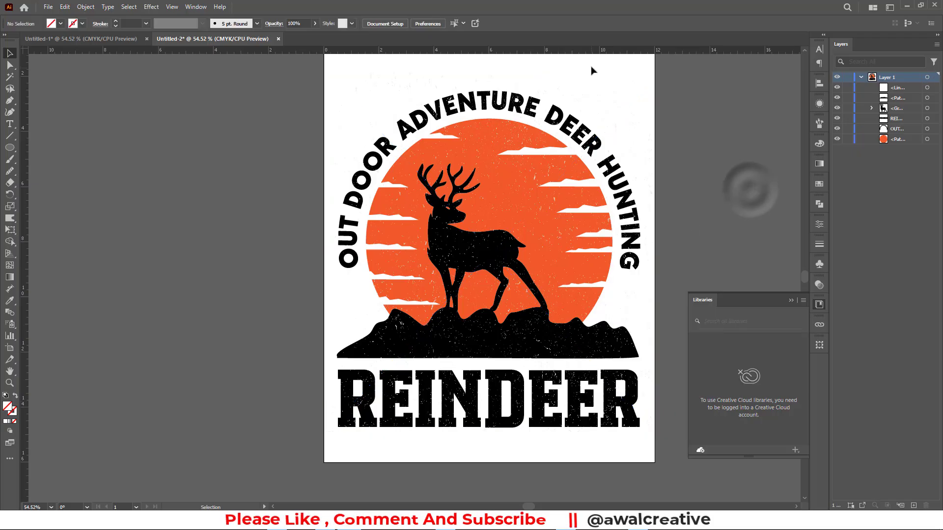
{"action": "key", "text": "ctrl+2"}
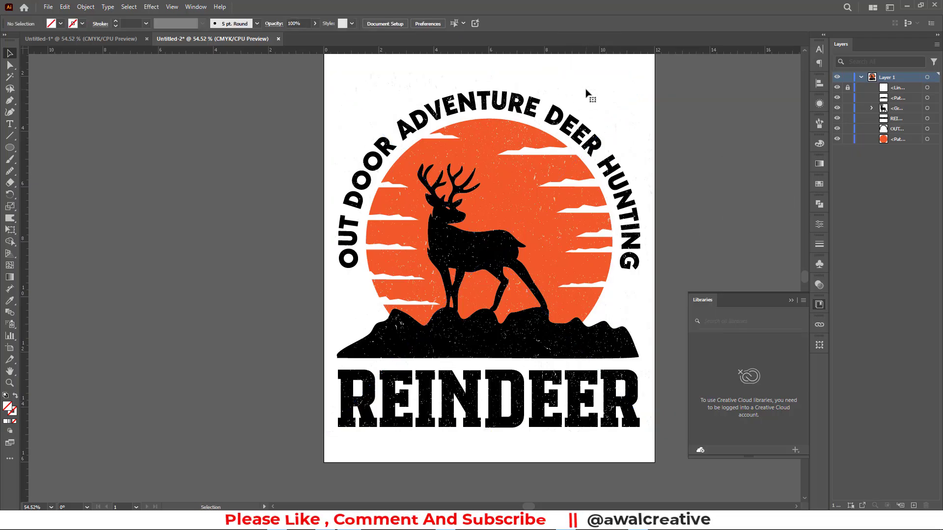
Fill the REINDEER title and the arched OUT DOOR ADVENTURE DEER HUNTING text with white.
{"action": "left_click", "coordinate": [573, 403]}
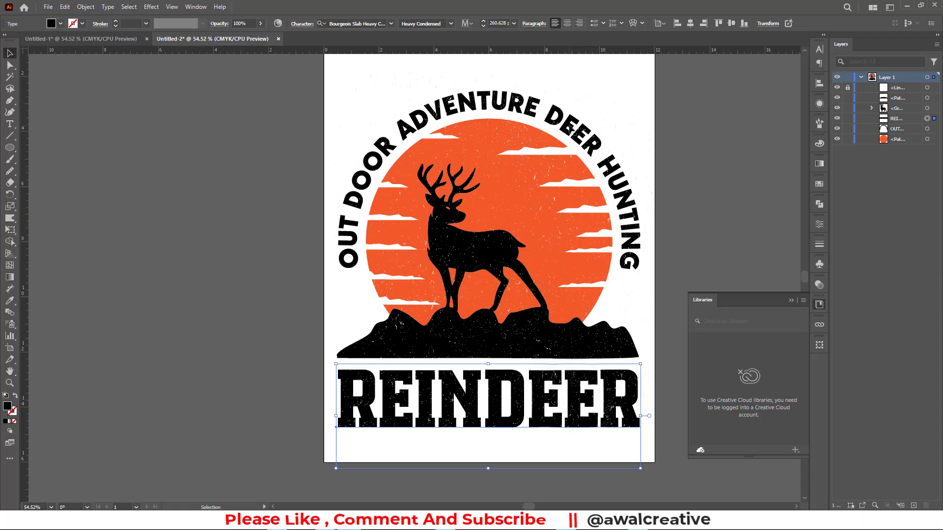
{"action": "left_click", "coordinate": [348, 231], "text": "shift"}
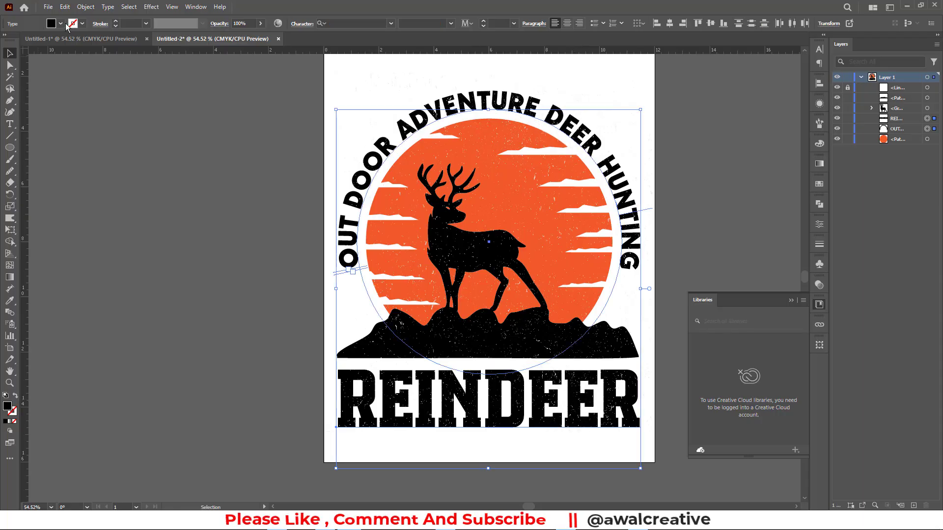
{"action": "left_click", "coordinate": [61, 24]}
{"action": "left_click", "coordinate": [29, 64]}
{"action": "left_click", "coordinate": [153, 164]}
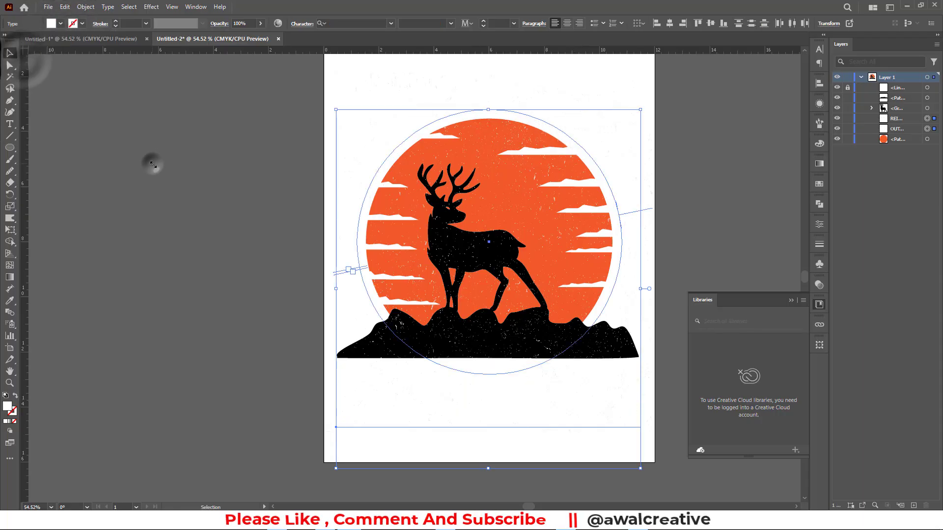
{"action": "left_click", "coordinate": [150, 161]}
Fill the cut circle behind the deer with white.
{"action": "left_click", "coordinate": [546, 184]}
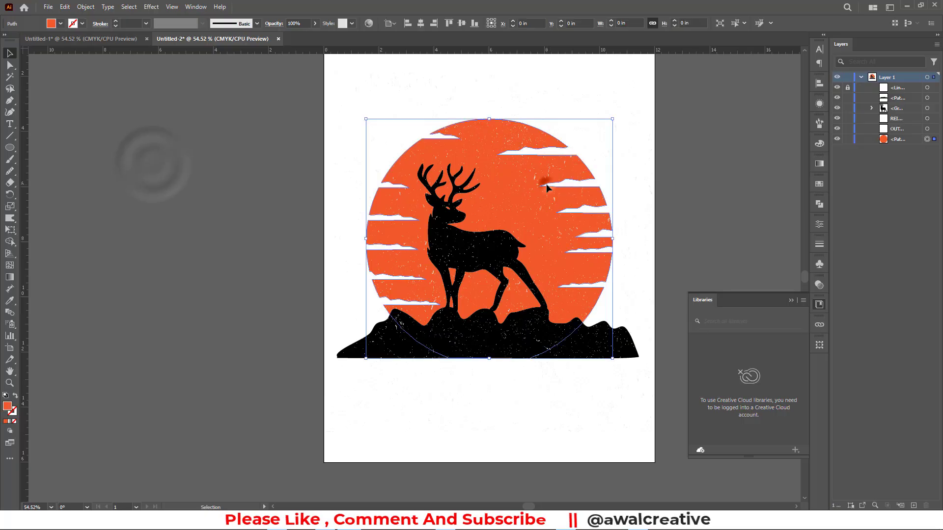
{"action": "left_click", "coordinate": [61, 24]}
{"action": "left_click", "coordinate": [82, 88]}
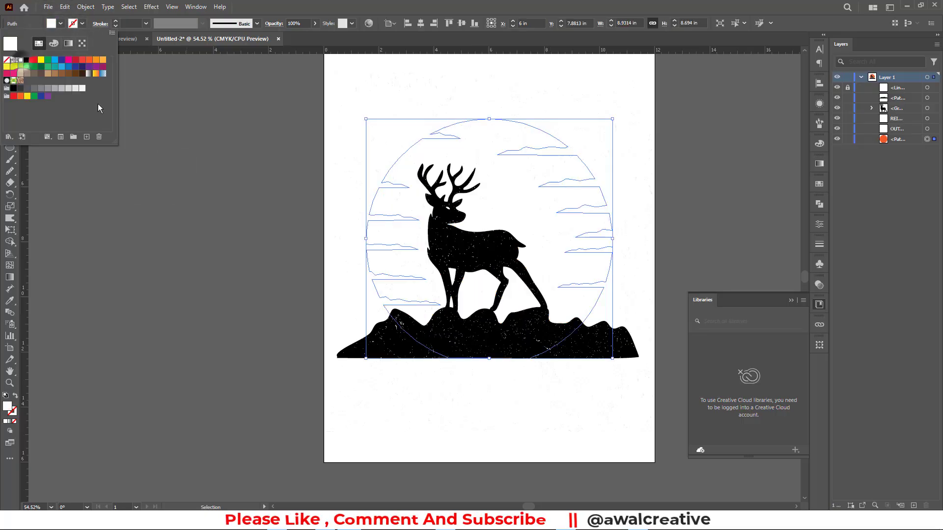
{"action": "left_click", "coordinate": [127, 95]}
Unlock all locked objects in the Illustrator design, including the texture overlay.
{"action": "left_click_drag", "start_coordinate": [126, 95], "coordinate": [526, 411]}
{"action": "scroll", "coordinate": [530, 373], "scroll_direction": "down", "scroll_amount": 1}
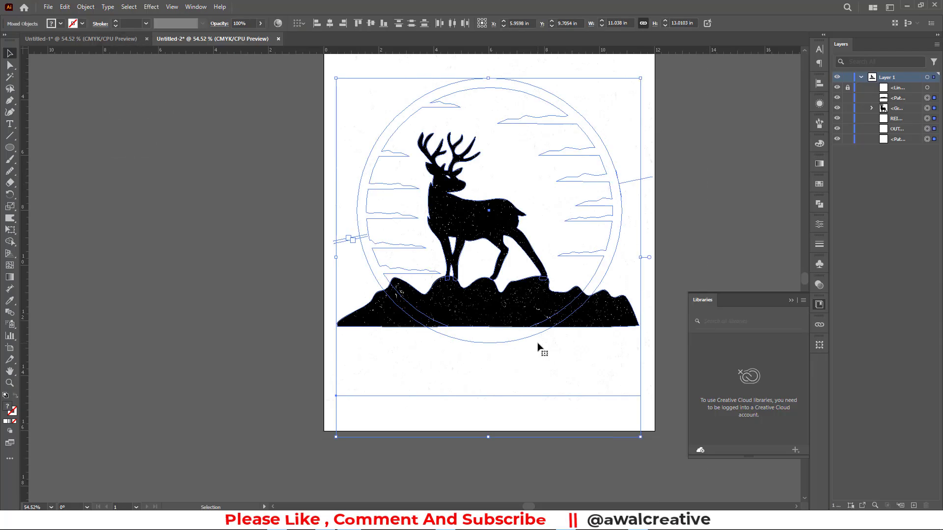
{"action": "left_click", "coordinate": [85, 7]}
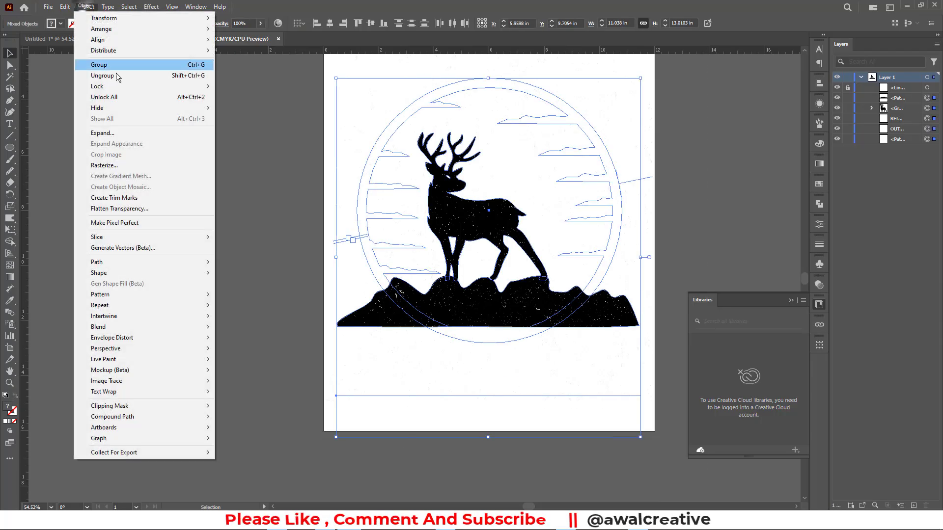
{"action": "left_click", "coordinate": [124, 97]}
{"action": "left_click", "coordinate": [150, 149]}
Bring the whole recoloured design into Photoshop's TShirt Mockup.psd as a vector smart object and open the Place Your Artwork Here smart object.
{"action": "left_click_drag", "start_coordinate": [178, 95], "coordinate": [354, 506]}
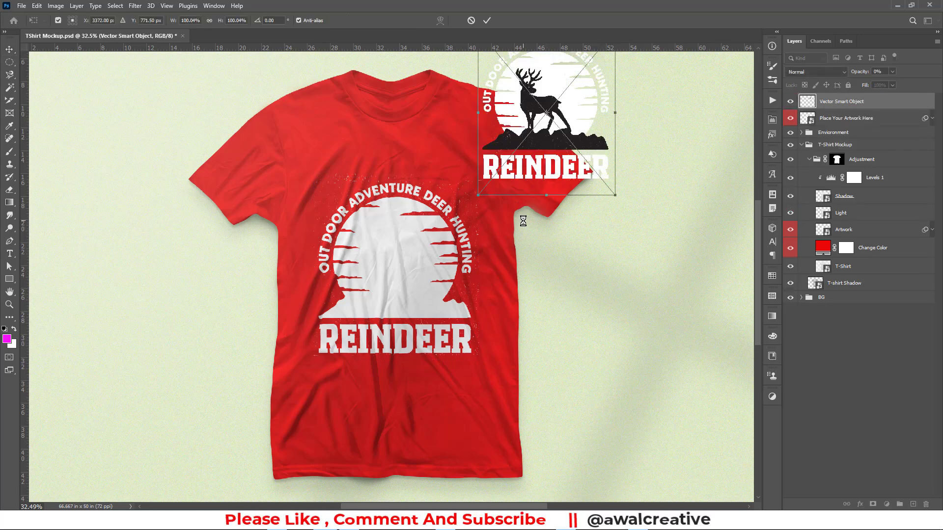
{"action": "left_click", "coordinate": [811, 123]}
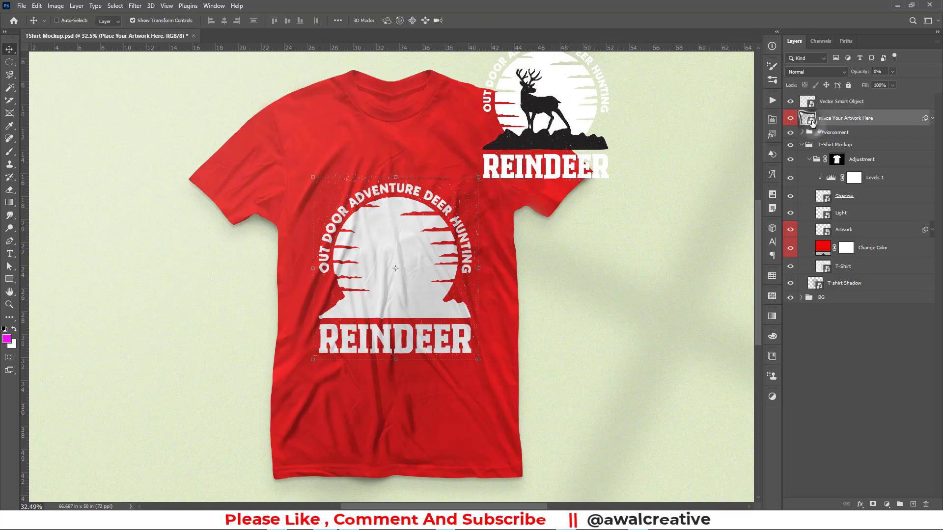
{"action": "double_click", "coordinate": [810, 122]}
Try to copy the new artwork from the mockup into Artwork1.psb, and delete the Place Your Artwork Here layer copied by mistake.
{"action": "left_click", "coordinate": [139, 36]}
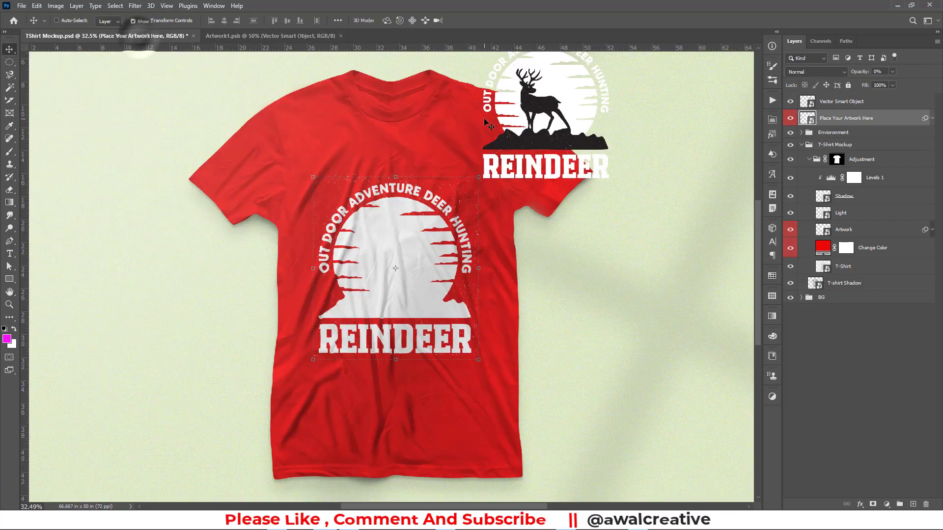
{"action": "left_click", "coordinate": [313, 36]}
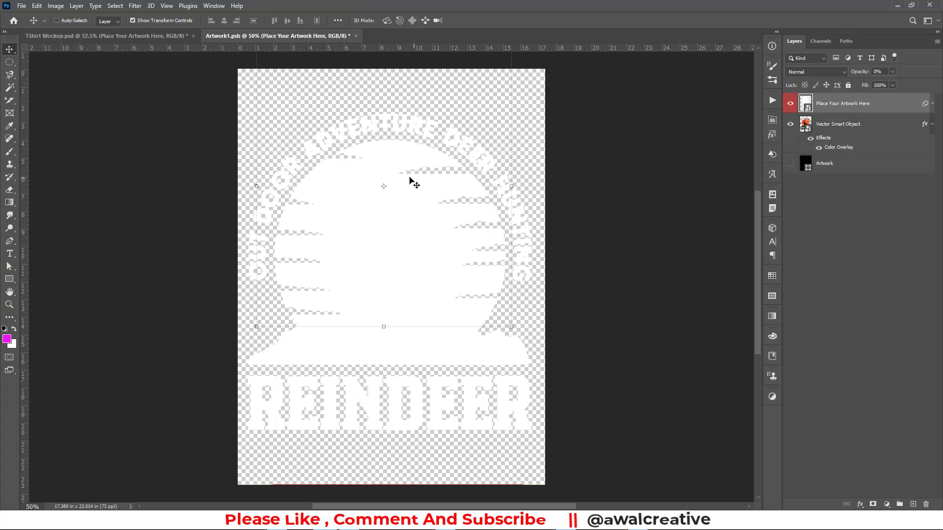
{"action": "left_click", "coordinate": [790, 124]}
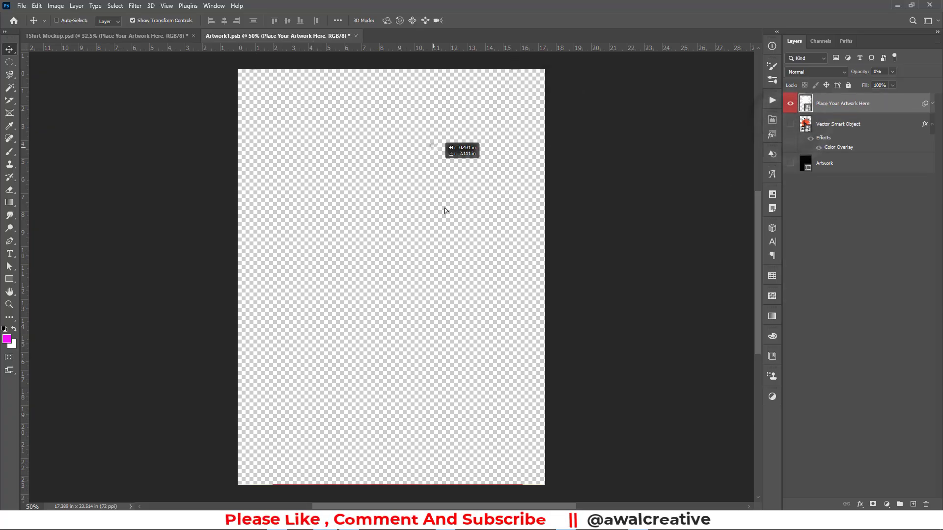
{"action": "key", "text": "Delete"}
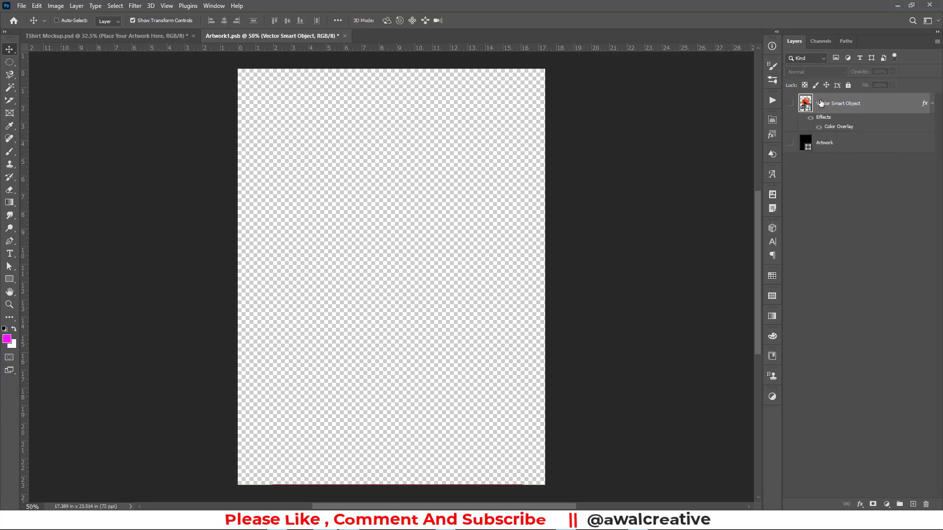
Replace the old artwork in Artwork1.psb with the mockup's new vector smart object, and delete the leftover copy from TShirt Mockup.psd.
{"action": "left_click_drag", "start_coordinate": [841, 108], "coordinate": [240, 38]}
{"action": "left_click_drag", "start_coordinate": [420, 301], "coordinate": [421, 301]}
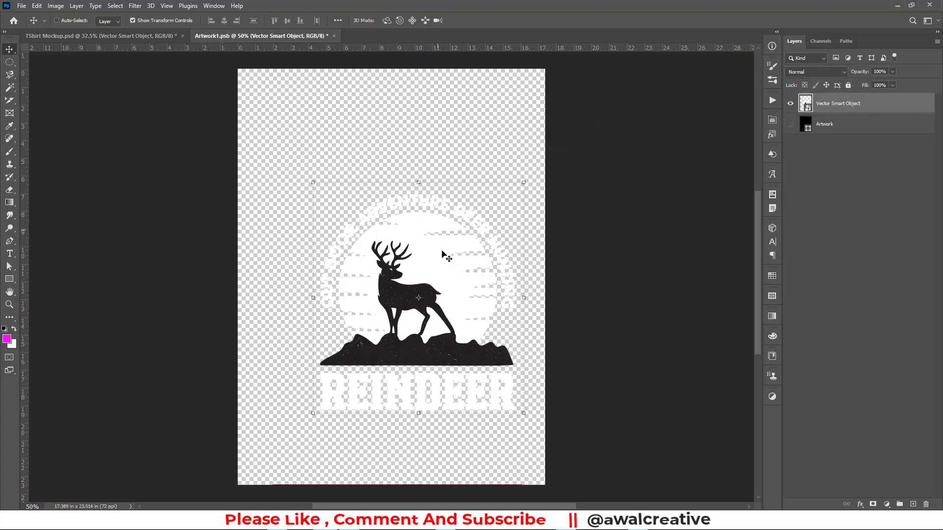
{"action": "left_click", "coordinate": [188, 38]}
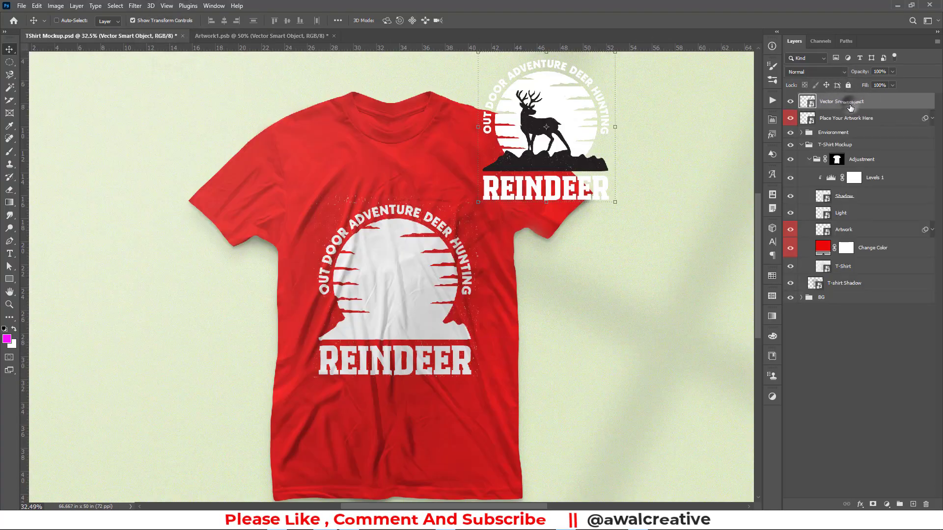
{"action": "left_click", "coordinate": [252, 35]}
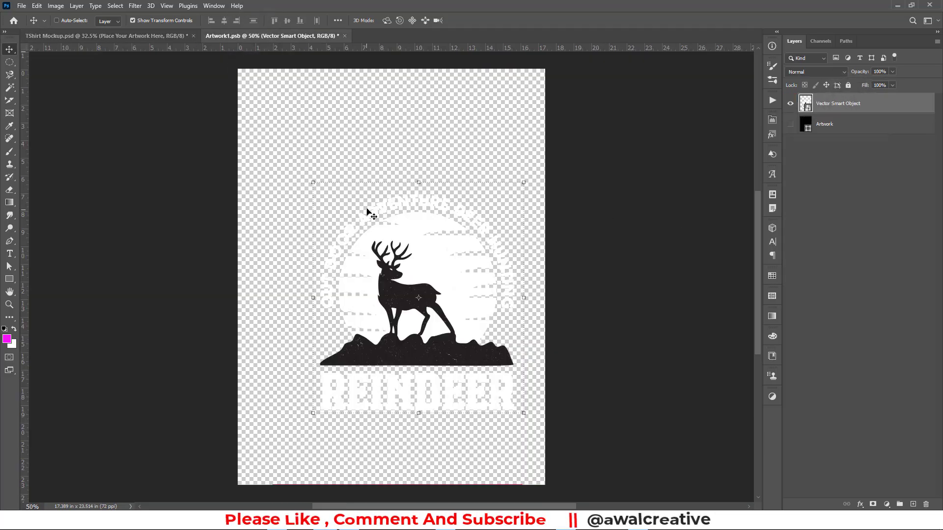
Scale the vector smart object up to about 130% and centre it horizontally and vertically on the Artwork1.psb canvas.
{"action": "left_click_drag", "start_coordinate": [412, 183], "coordinate": [421, 106]}
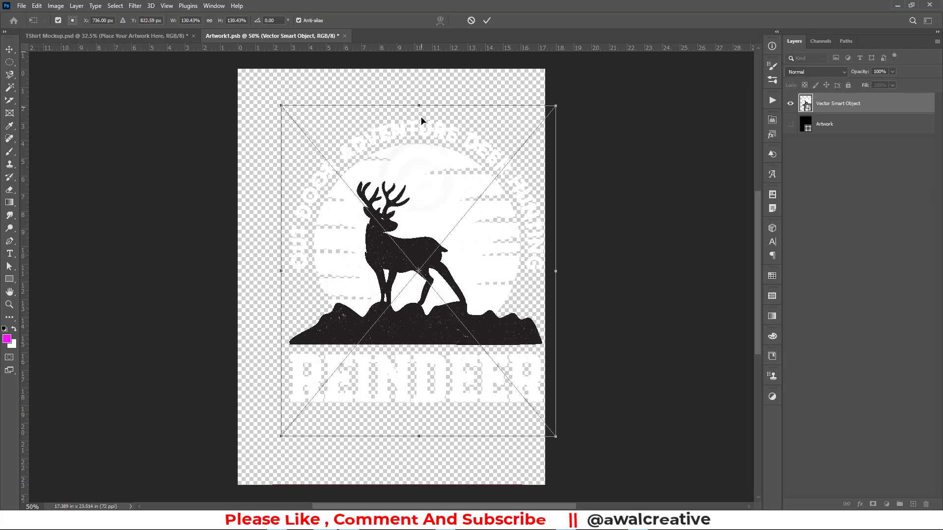
{"action": "left_click", "coordinate": [484, 22]}
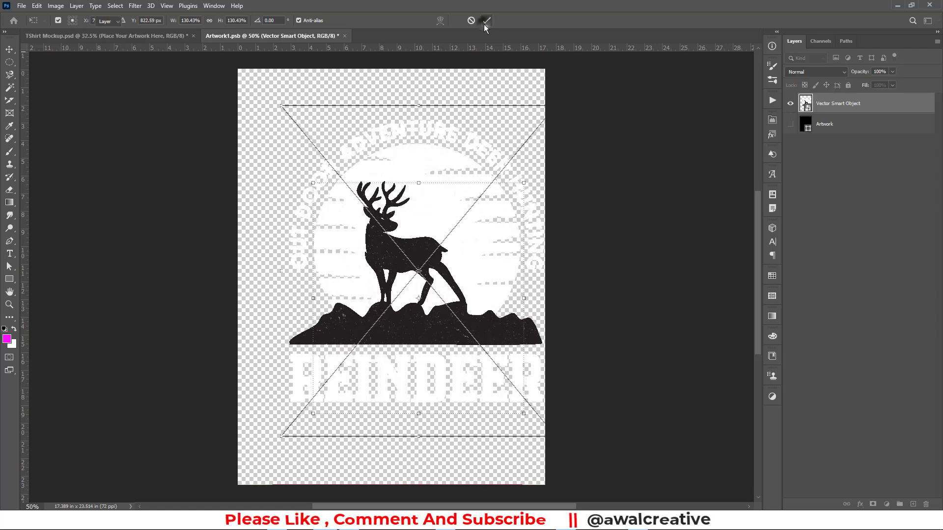
{"action": "key", "text": "ctrl+a"}
{"action": "left_click", "coordinate": [299, 21]}
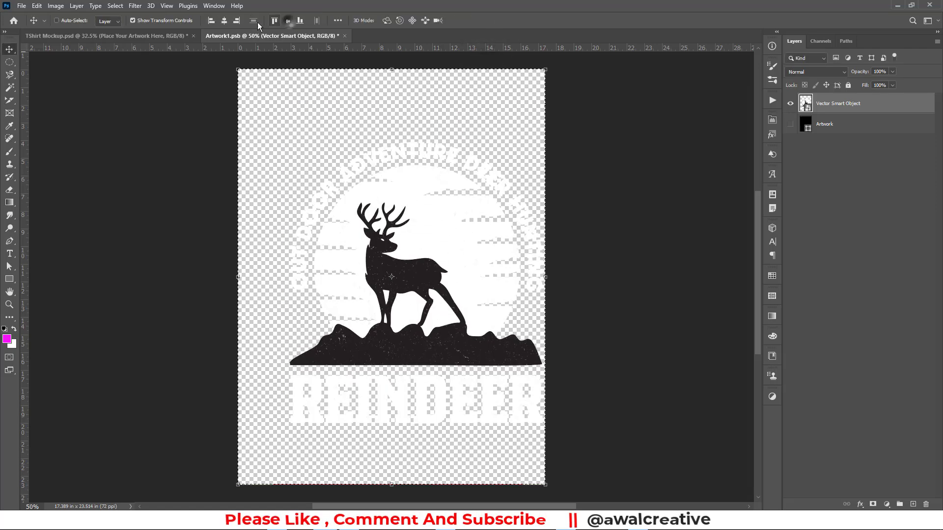
{"action": "left_click", "coordinate": [223, 21]}
{"action": "key", "text": "ctrl+d"}
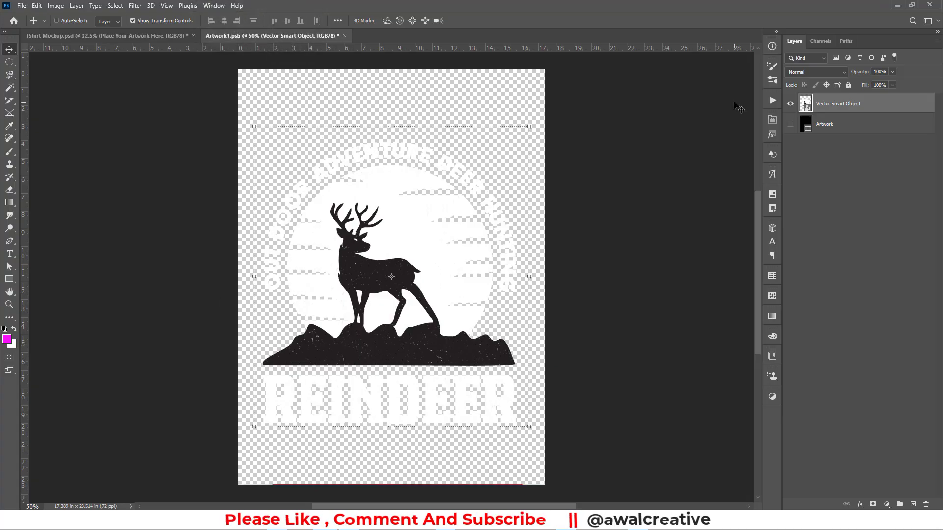
Save Artwork1.psb and return to TShirt Mockup.psd with the Place Your Artwork Here layer deselected.
{"action": "key", "text": "ctrl+s"}
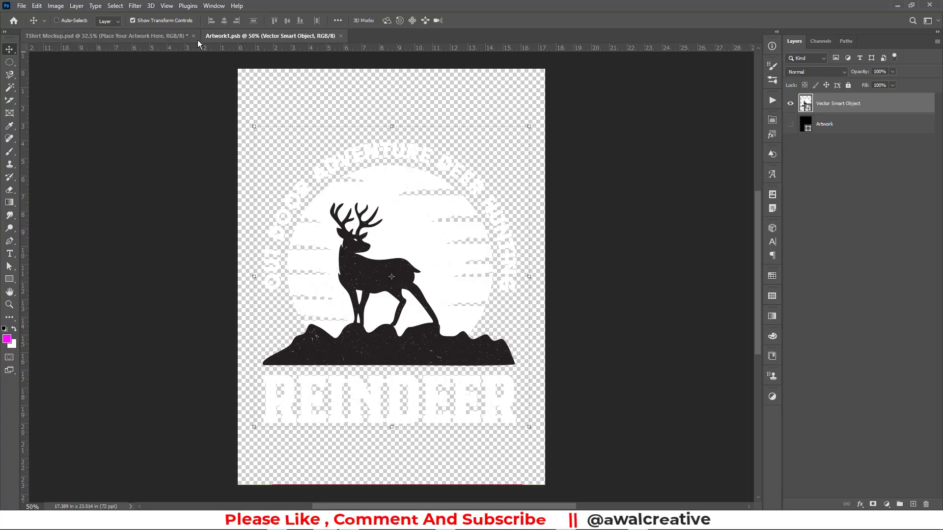
{"action": "left_click", "coordinate": [166, 38]}
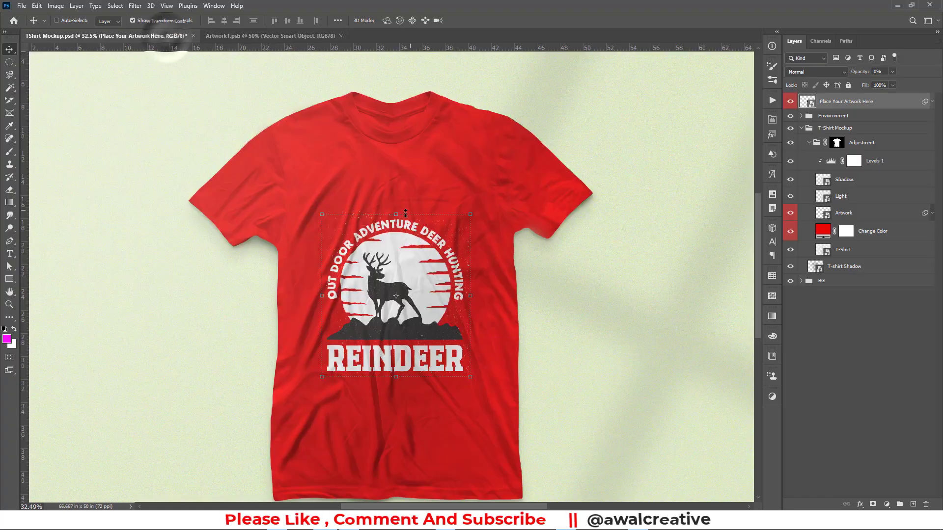
{"action": "left_click", "coordinate": [844, 382]}
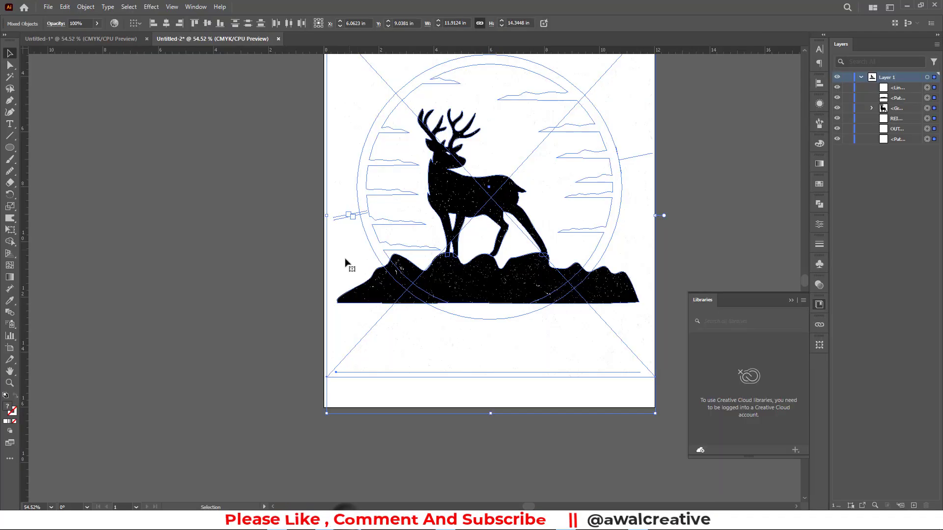
In Illustrator, put away the floating Libraries and undo the white recolouring to restore the orange circle and black lettering.
{"action": "left_click", "coordinate": [791, 300]}
{"action": "scroll", "coordinate": [668, 216], "scroll_direction": "up", "scroll_amount": 2}
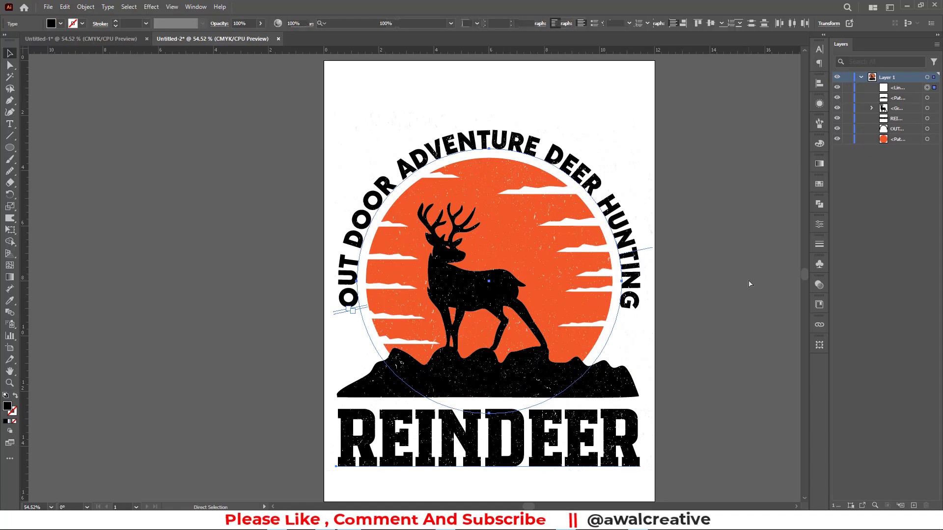
{"action": "left_click_drag", "start_coordinate": [723, 282], "coordinate": [681, 276]}
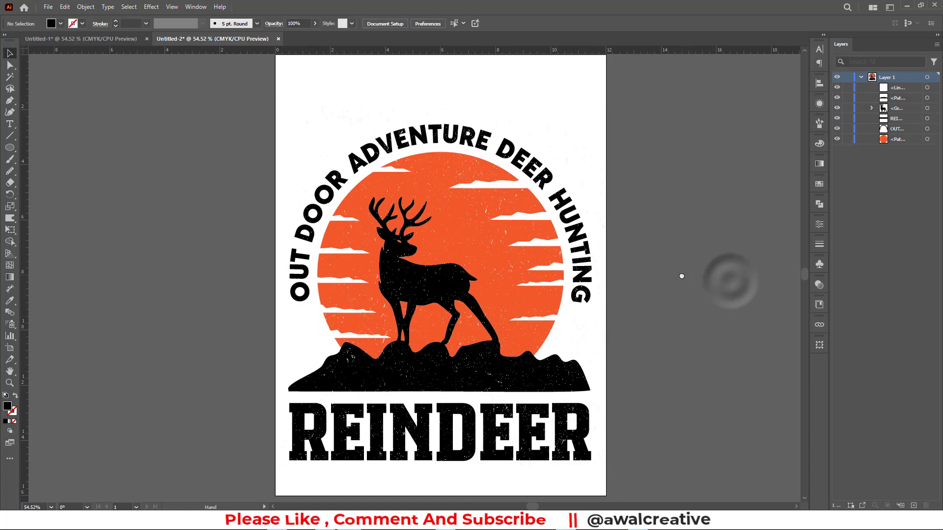